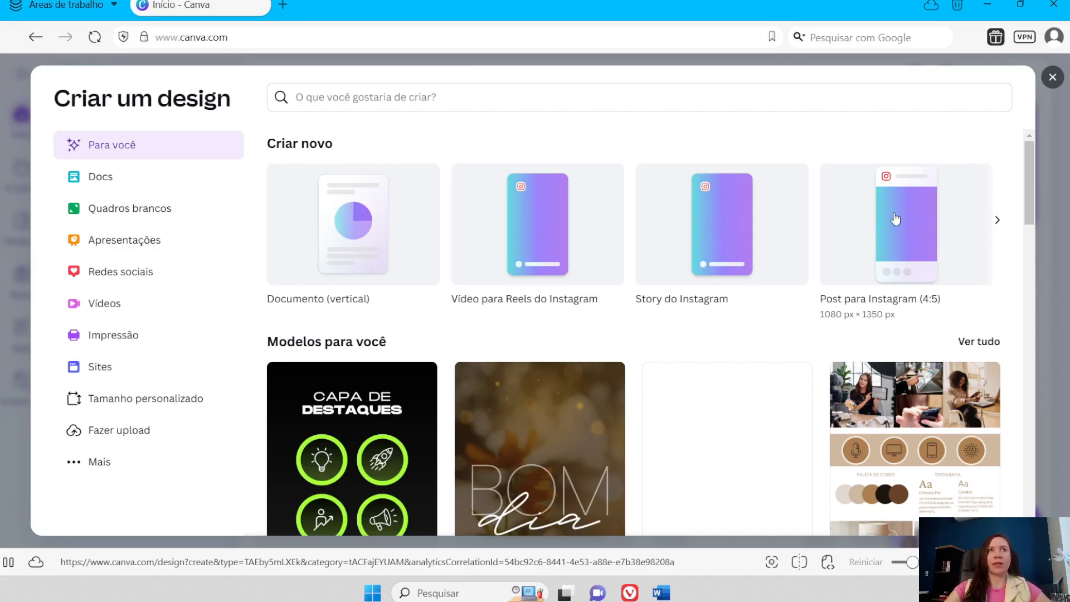
- Create a new blank Instagram post design in the 4:5 format (1080 × 1350 px)
click(905, 242)
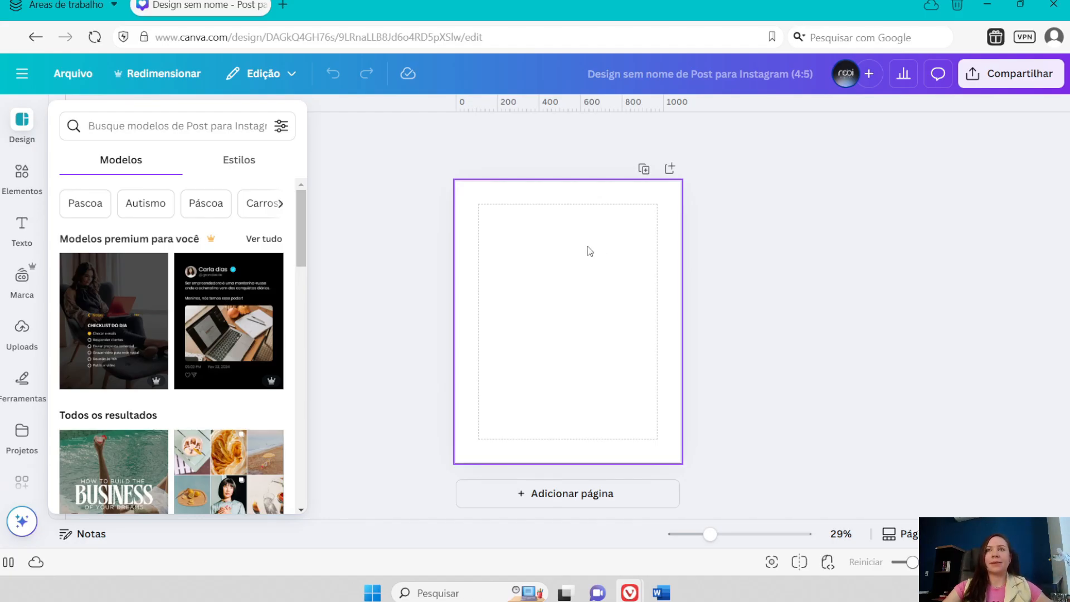
- Review the ruler, margin and guide settings, including the column and grid presets for adding guides
click(71, 75)
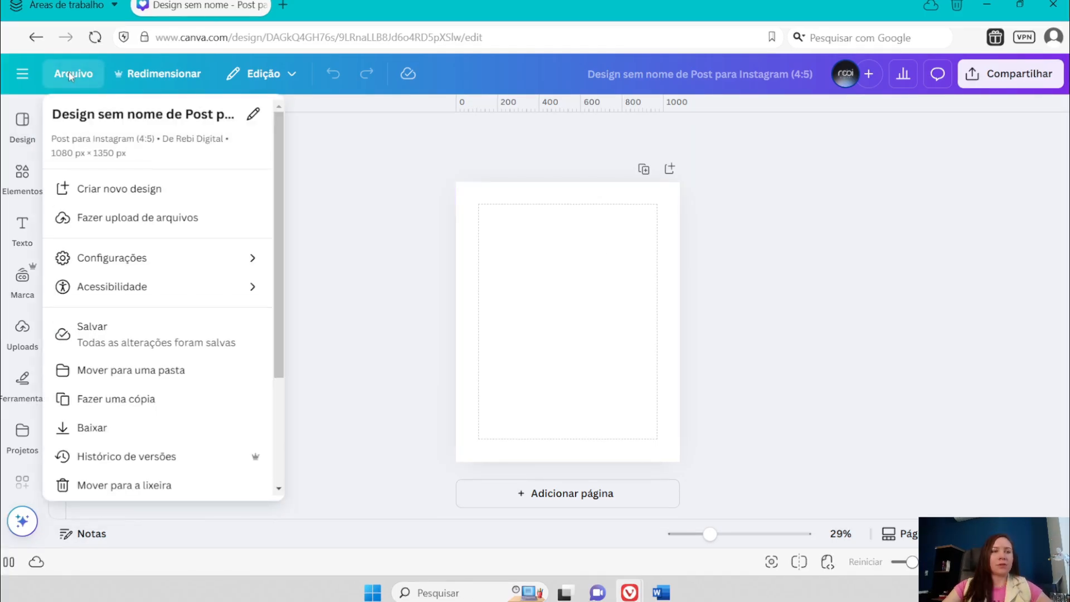
mouse_move(117, 258)
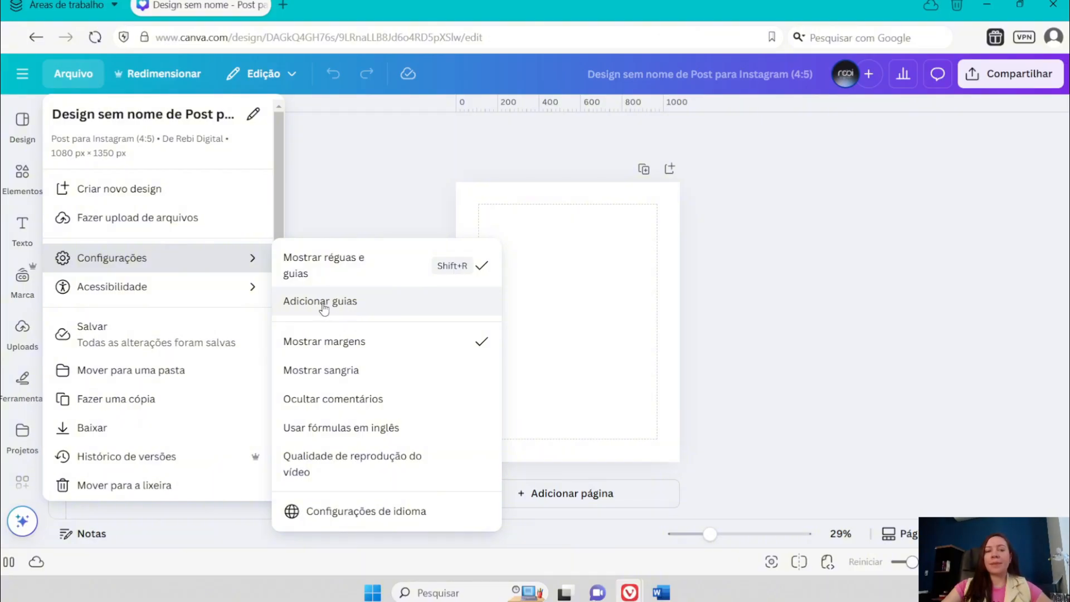
click(352, 305)
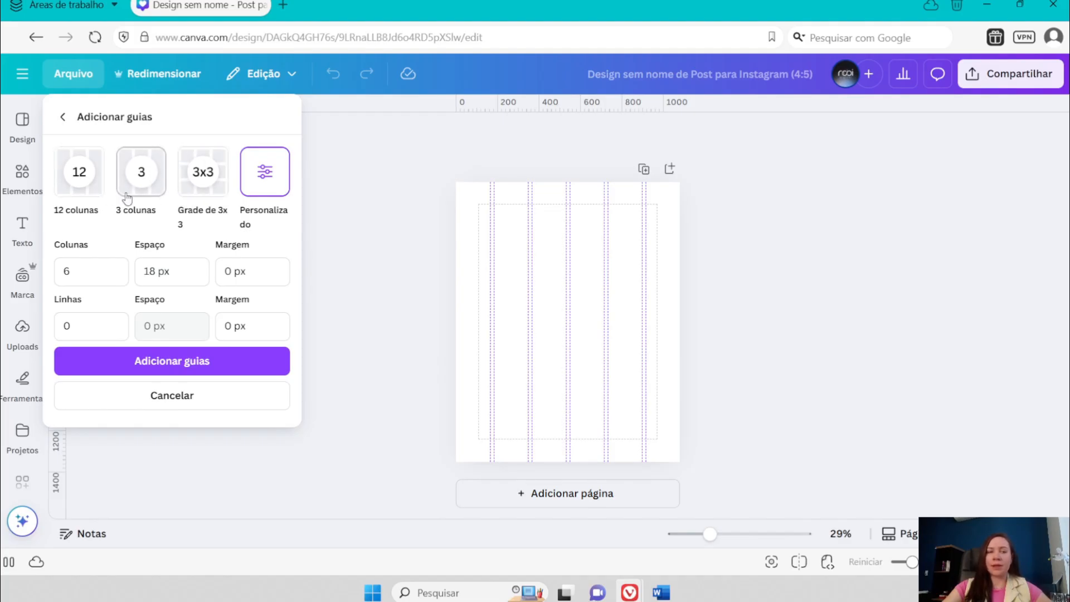
click(63, 117)
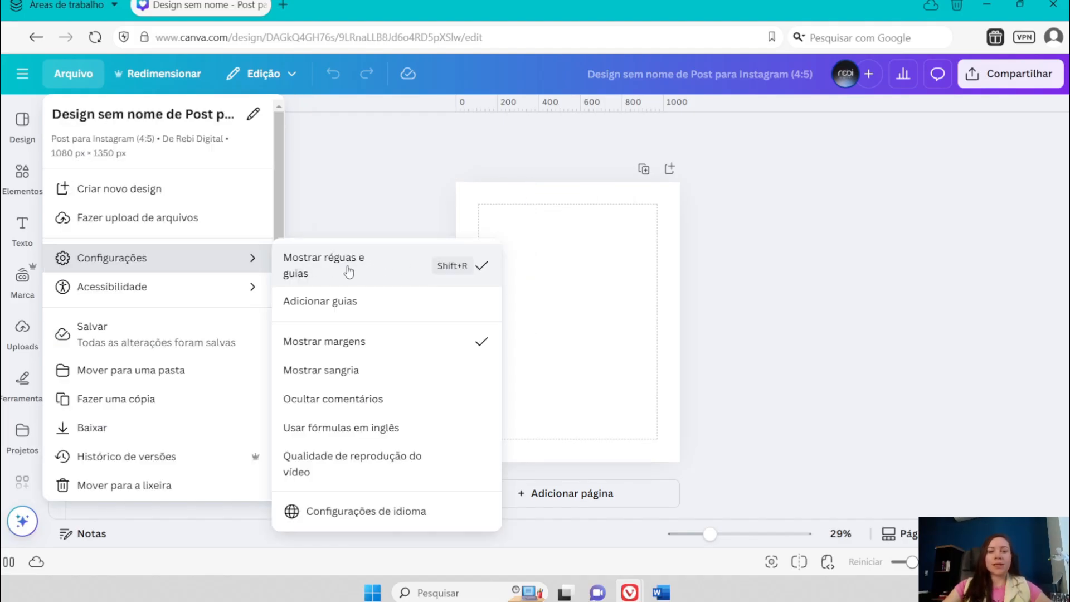
click(550, 241)
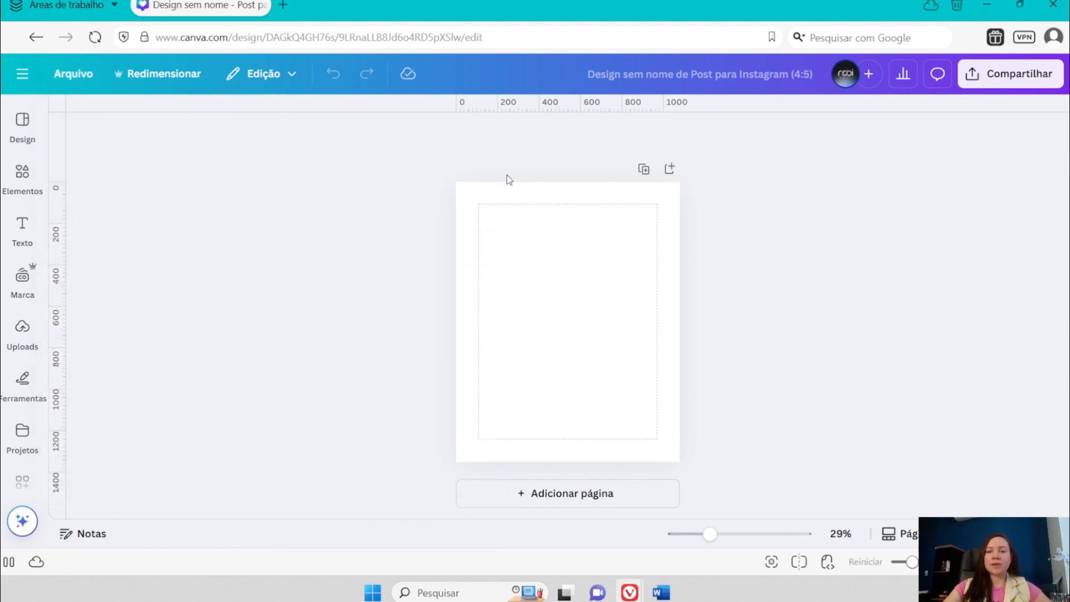
- Add a square shape to the page and set its width and height to 1080 px
click(17, 176)
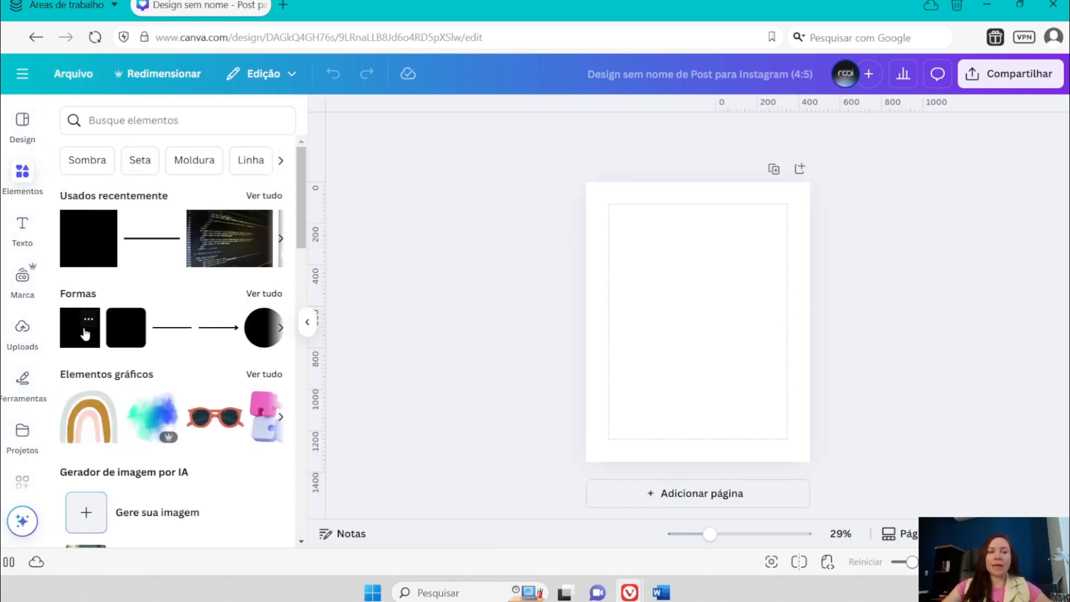
click(87, 334)
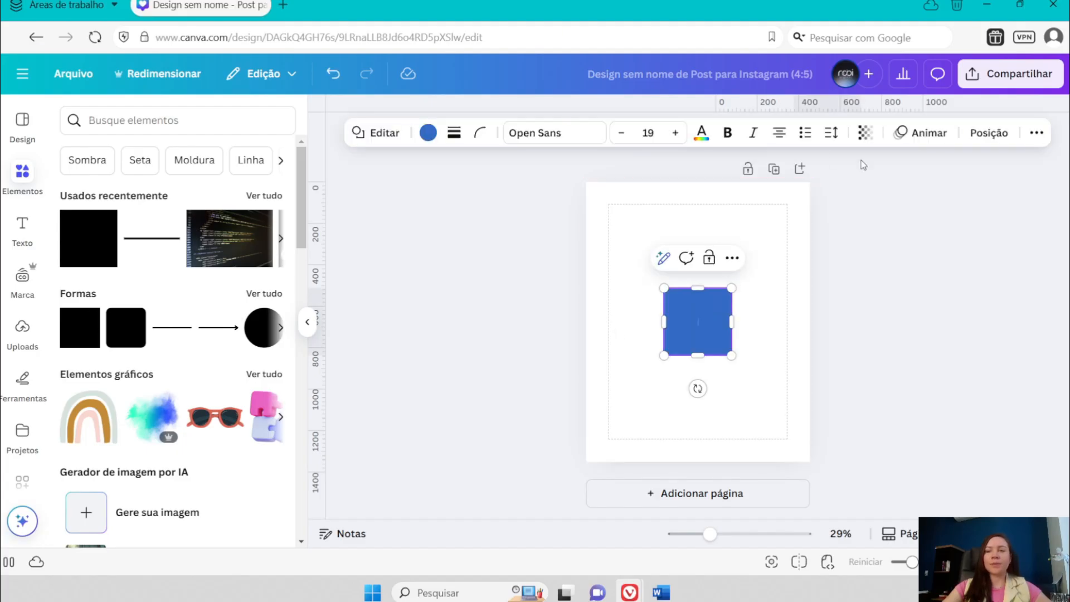
click(989, 134)
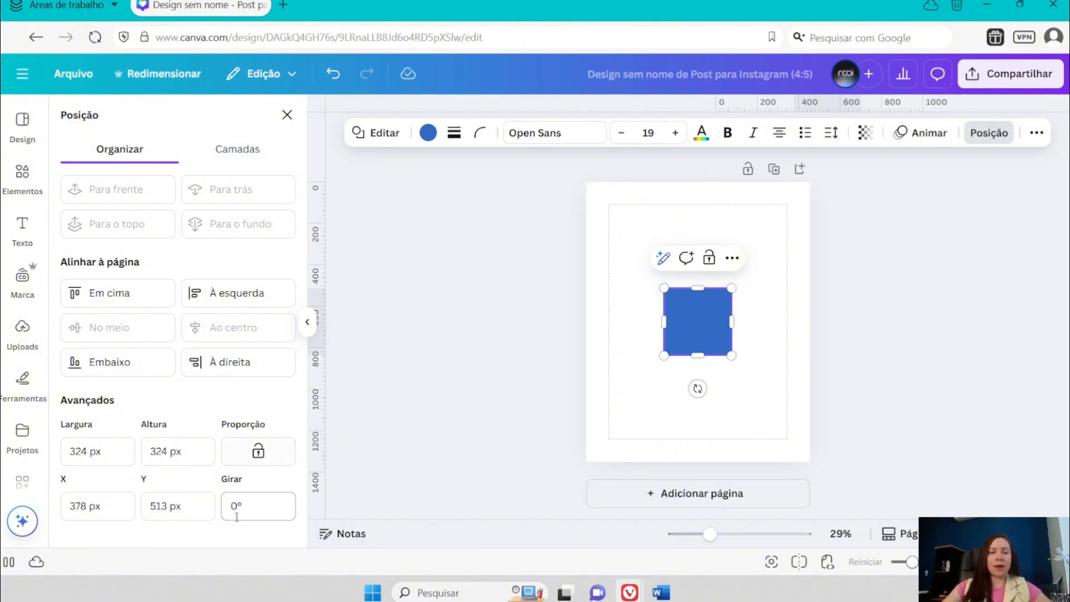
click(60, 450)
text(1080)
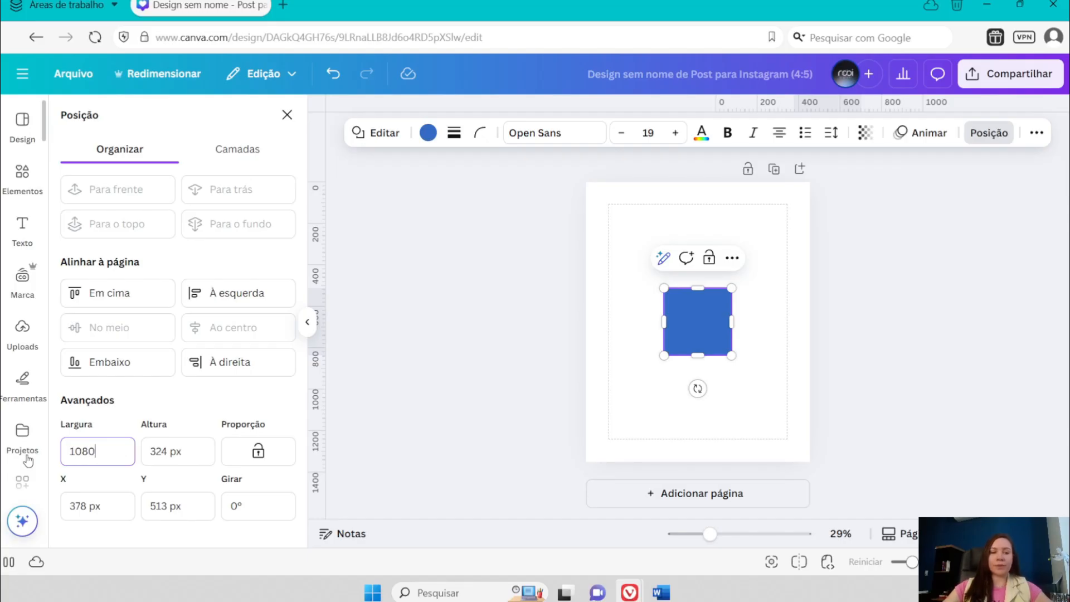
key(Tab)
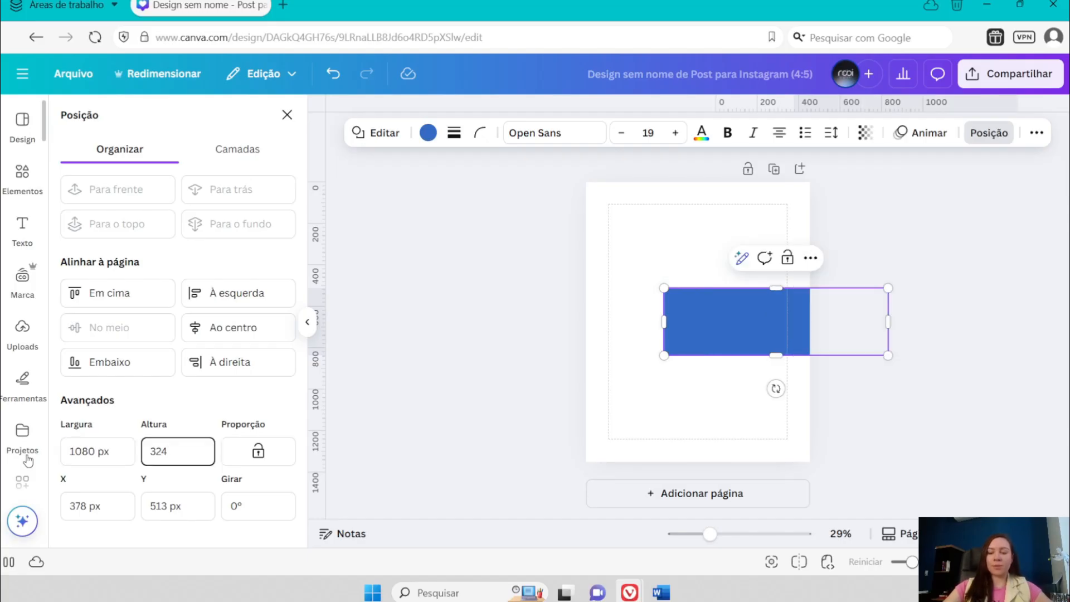
key(BackSpace)
text(1080)
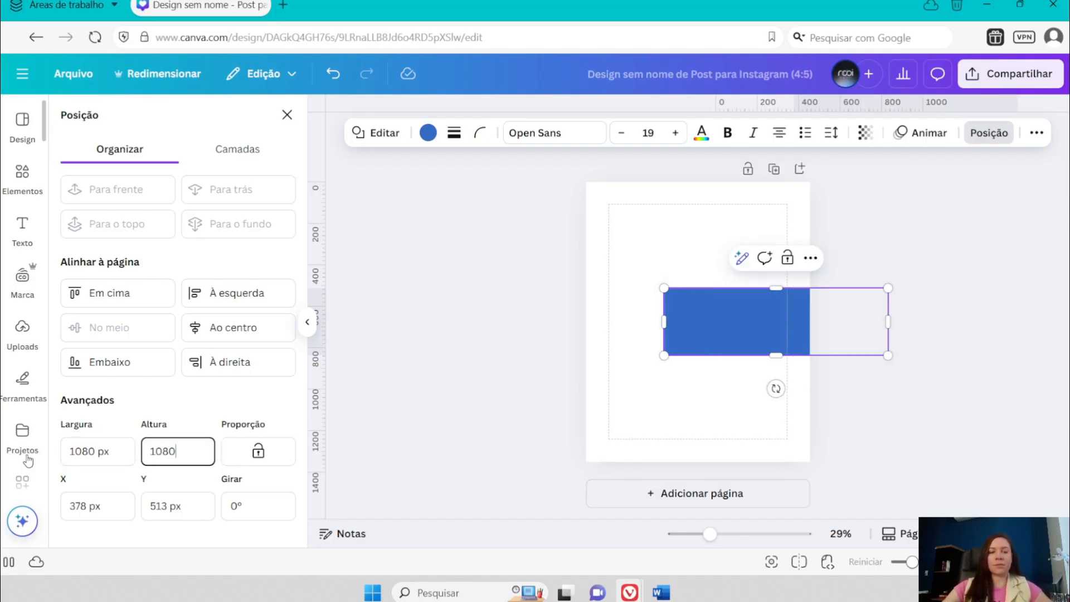
key(Return)
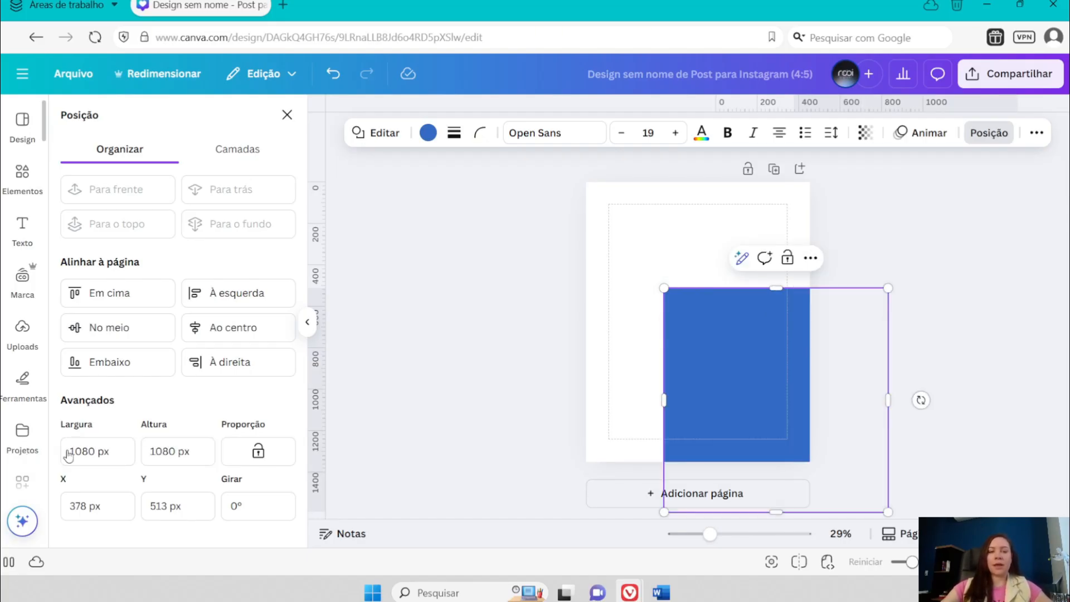
- Align the square to the middle and centre of the page
click(112, 332)
click(234, 327)
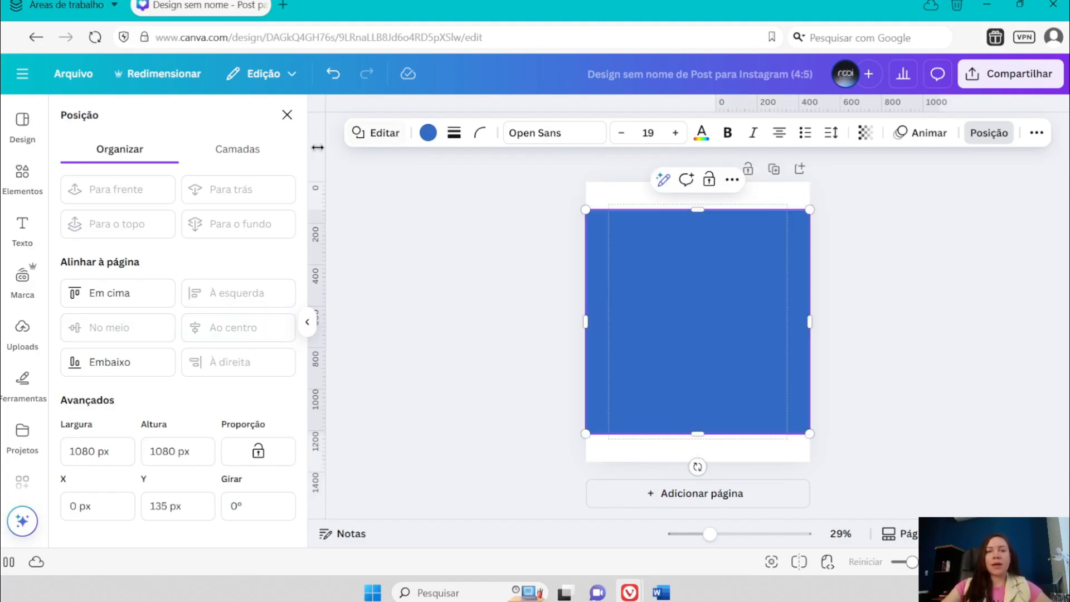
click(287, 115)
- Place horizontal guides along the top and bottom edges of the blue square
drag(647, 107, 686, 208)
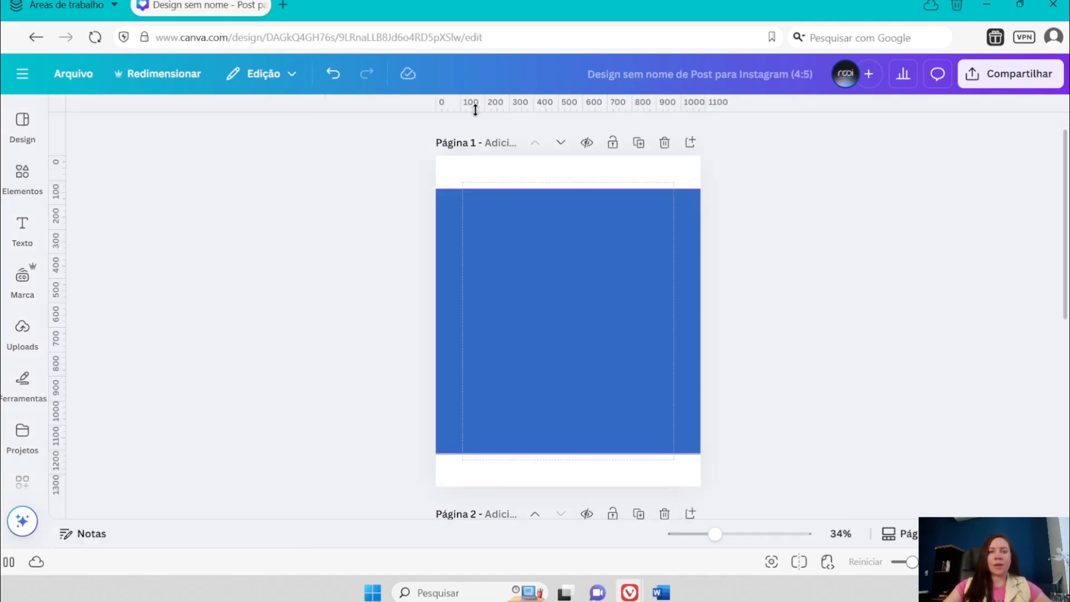
drag(475, 109, 500, 188)
drag(496, 108, 538, 452)
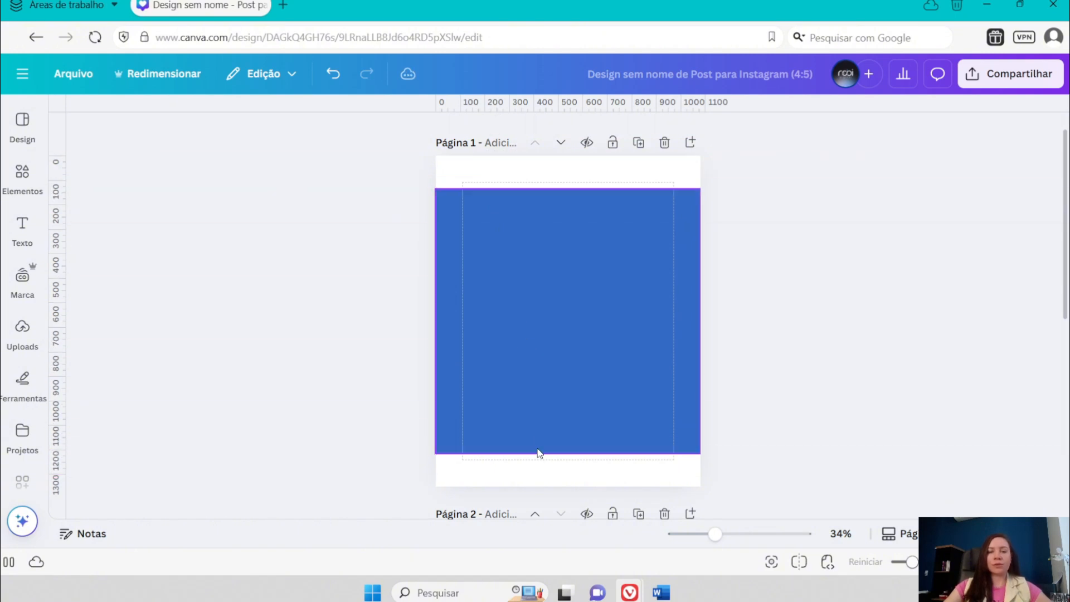
- Place vertical guides along the left and right margin lines of page 1
click(23, 275)
click(300, 277)
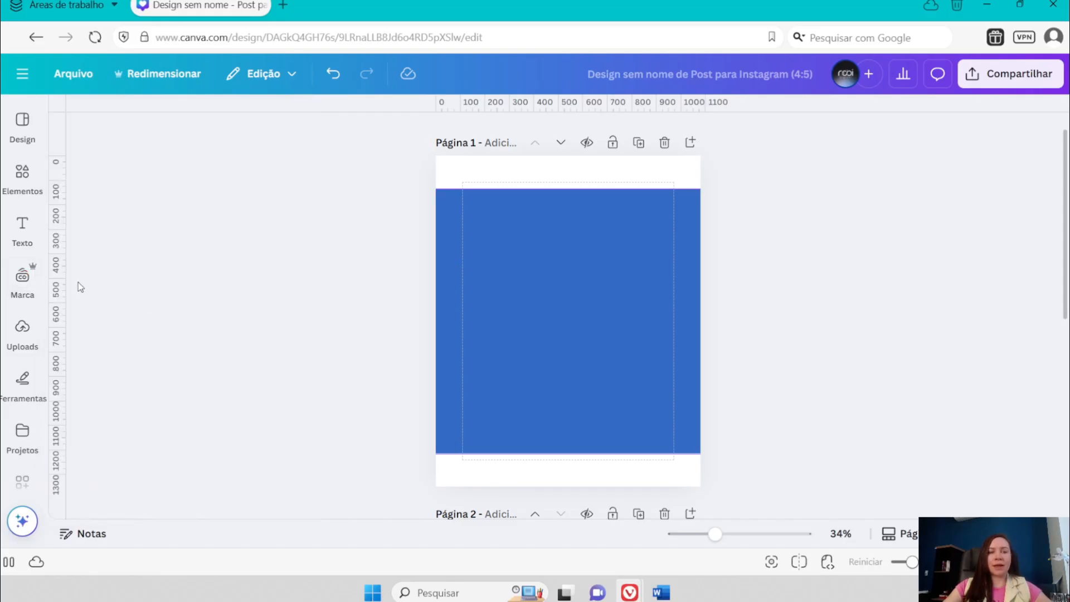
drag(64, 278, 463, 271)
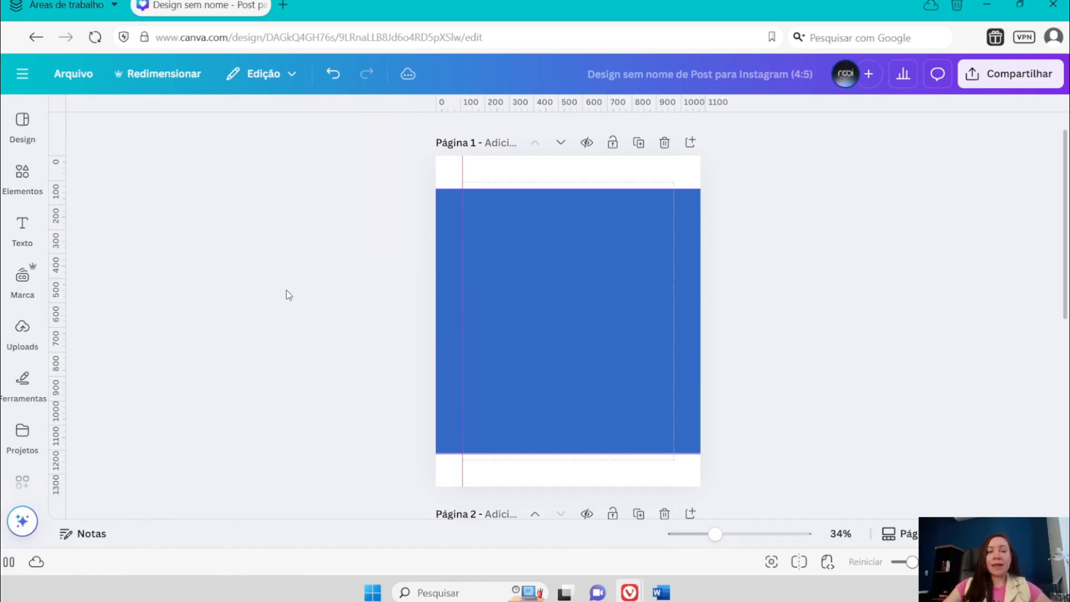
drag(63, 311, 674, 309)
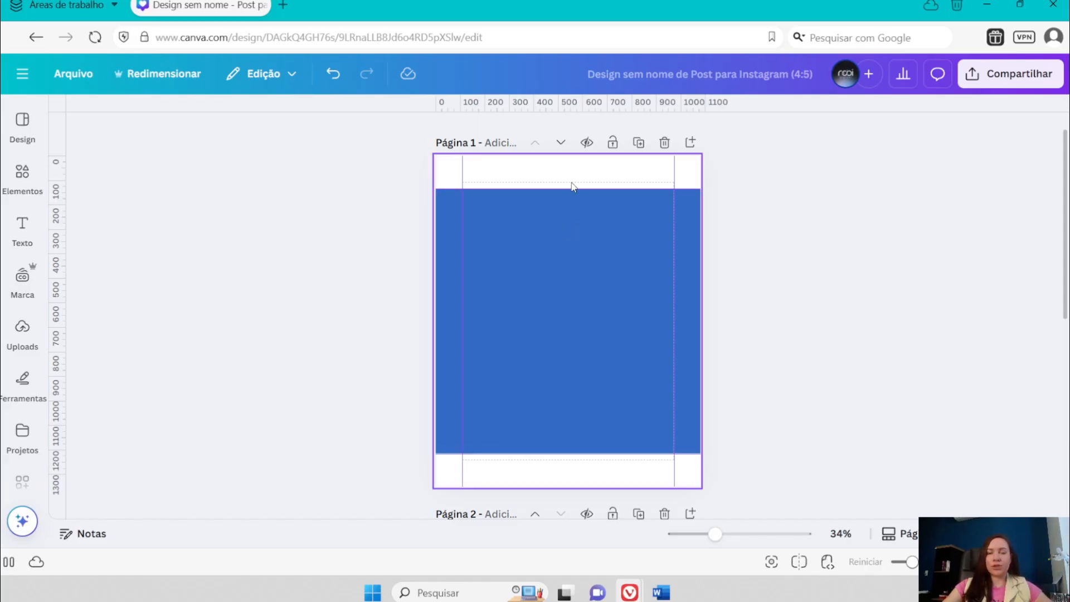
- Delete the blue square from page 1, keeping the guides
click(589, 265)
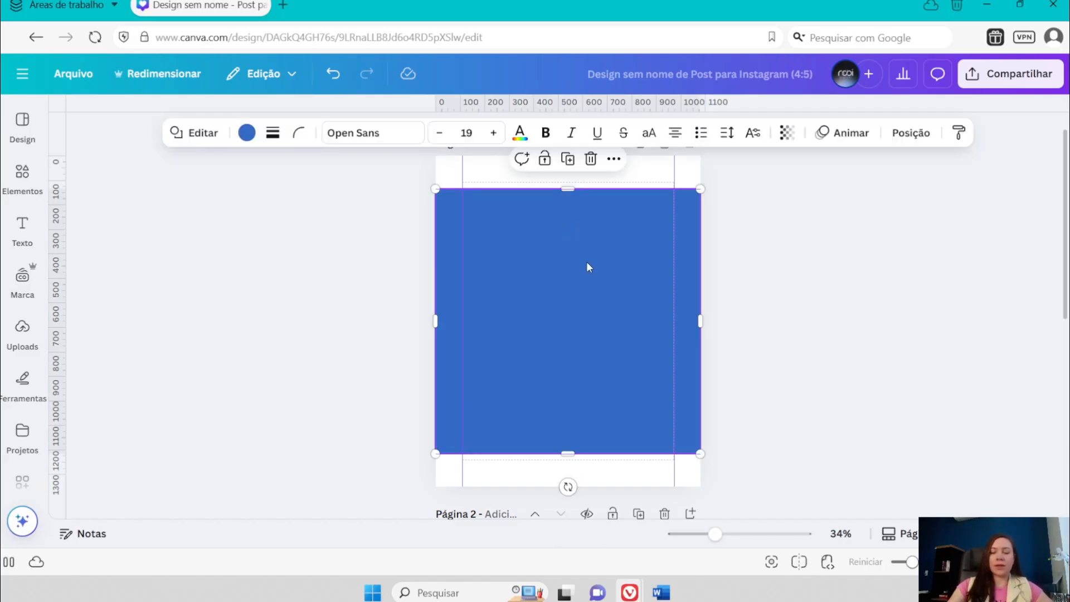
key(Delete)
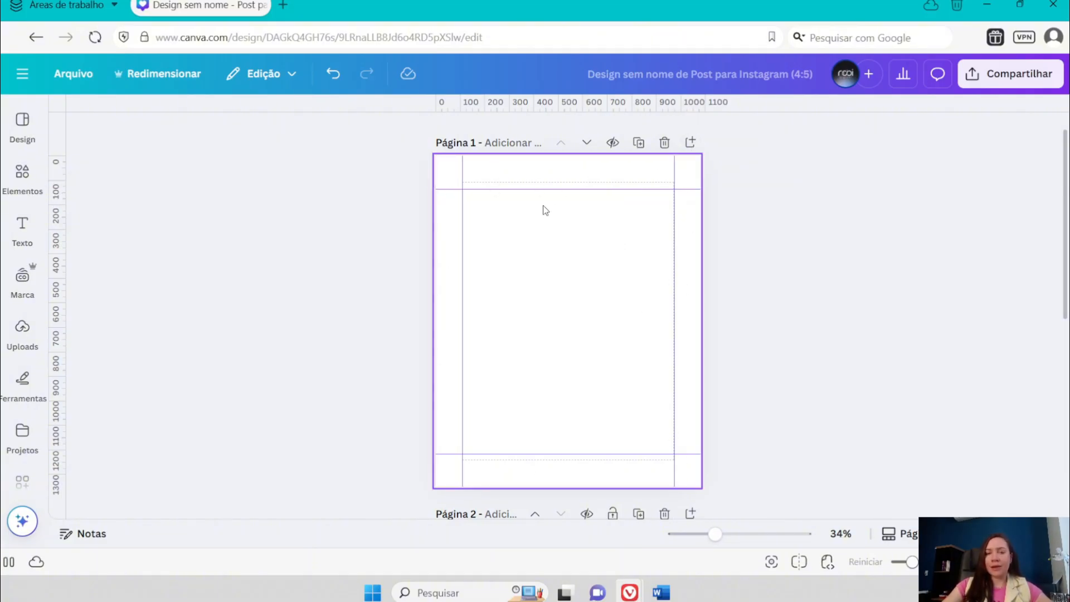
click(529, 195)
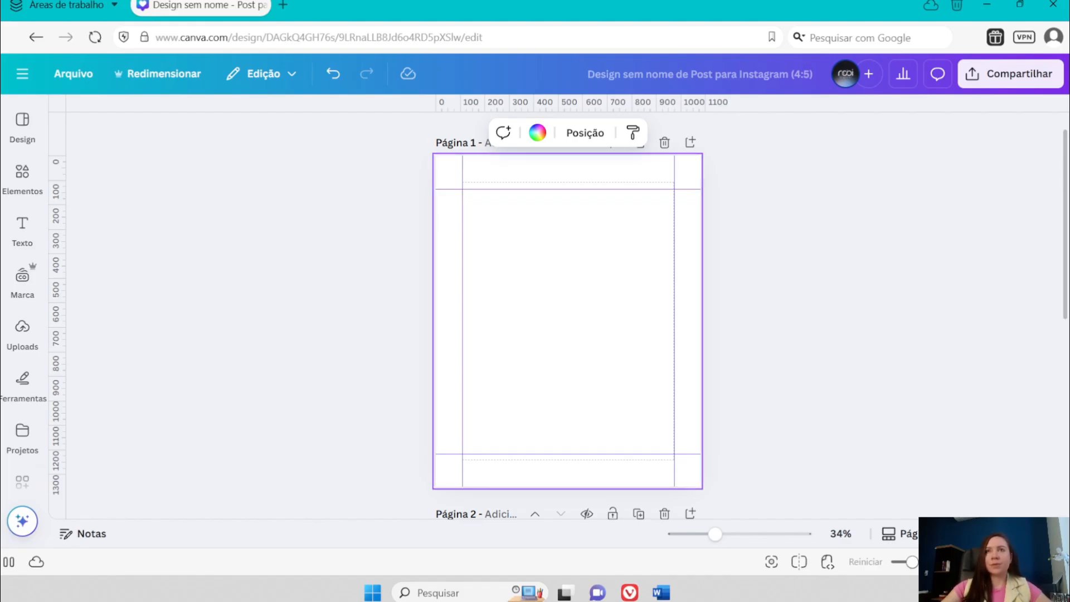
- Add a text box to page 1, enlarge its text to about size 35.5 and place it slightly above the page centre
click(22, 229)
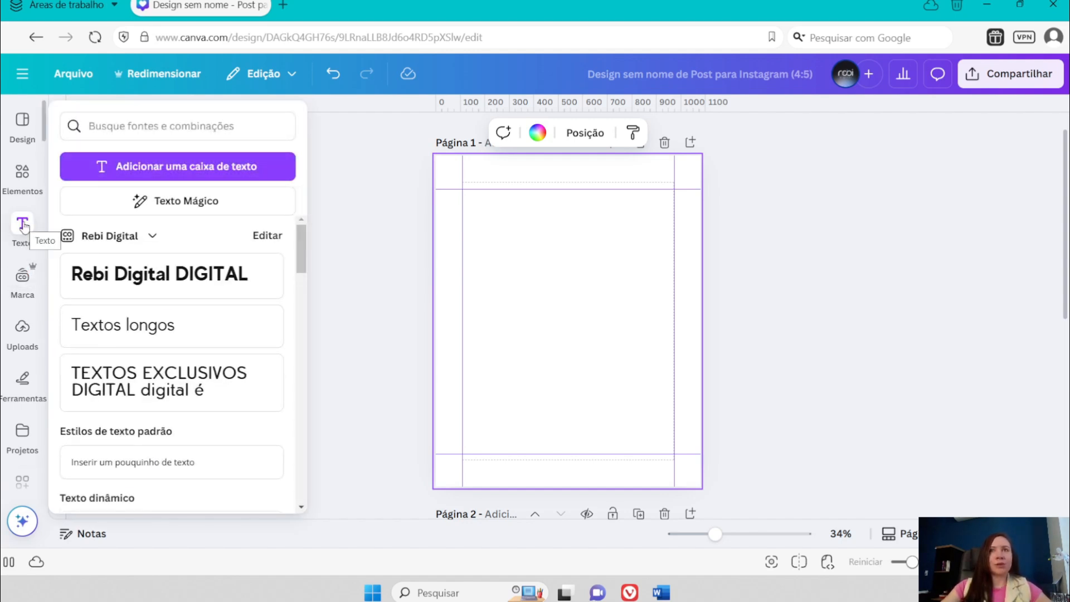
click(24, 227)
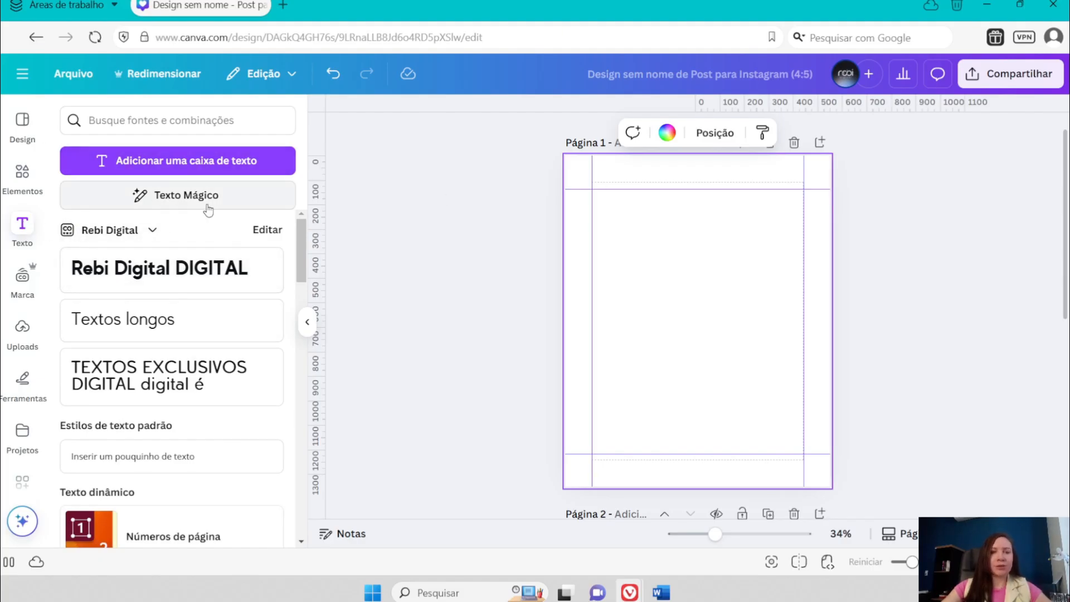
click(197, 165)
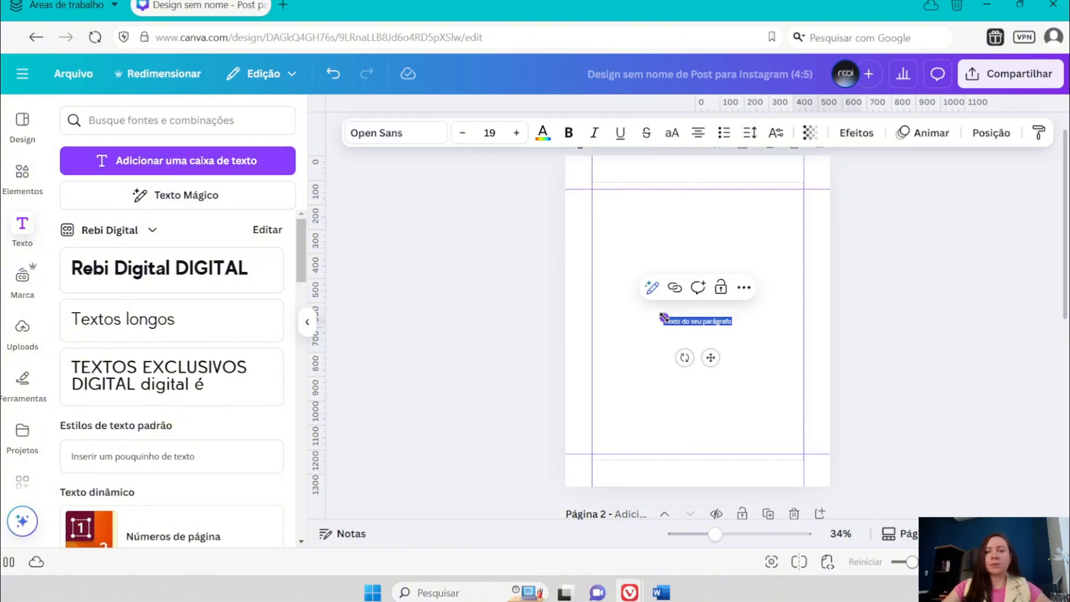
drag(663, 312, 602, 280)
drag(682, 357, 709, 327)
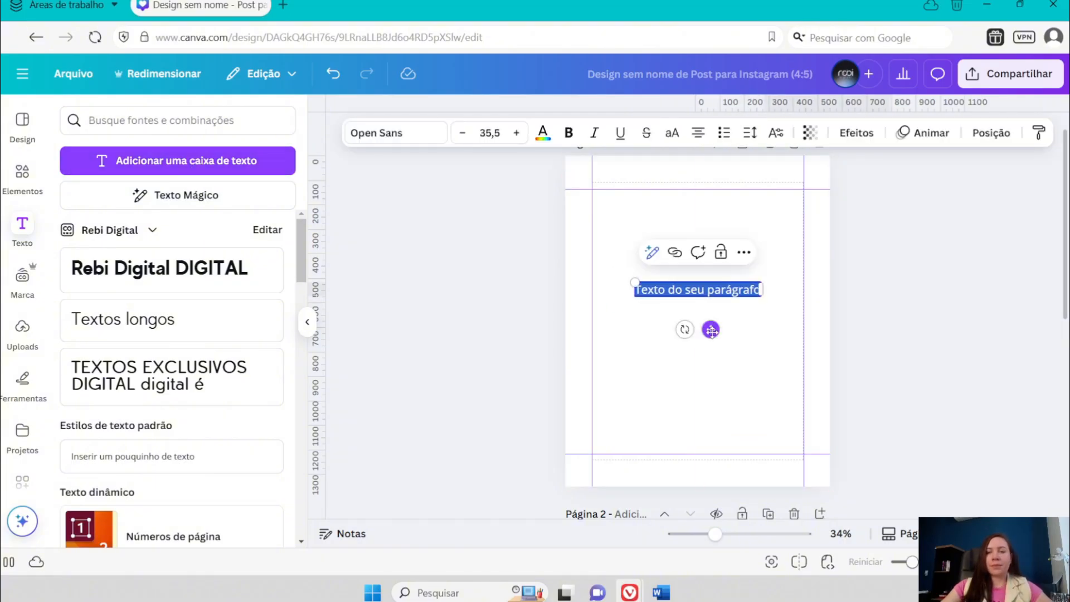
- Browse the font list and its style categories for the paragraph text on page 1
click(396, 134)
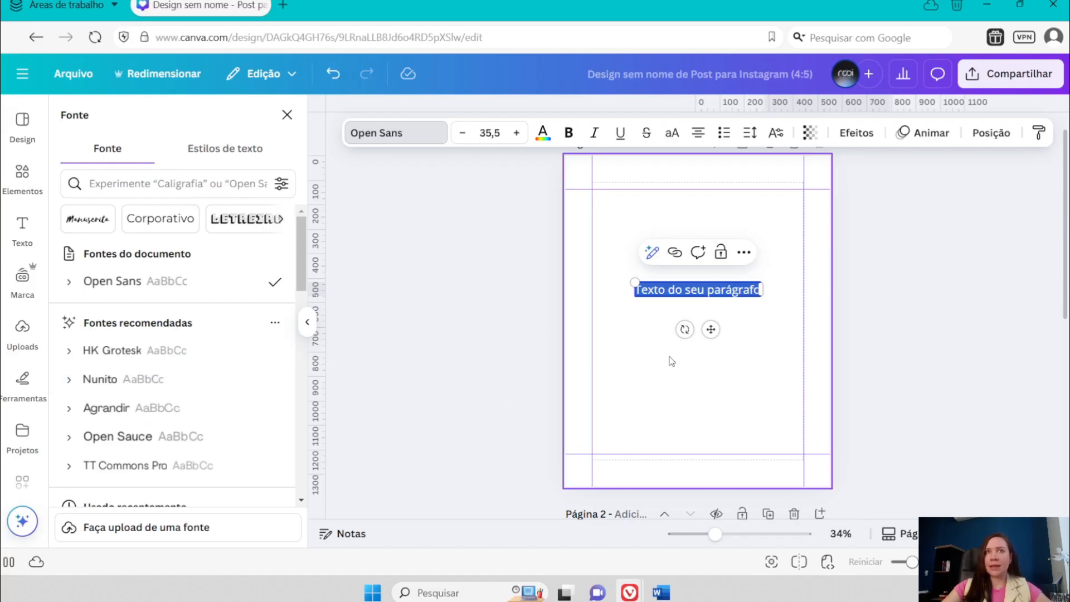
click(656, 204)
scroll(657, 206, down, 2)
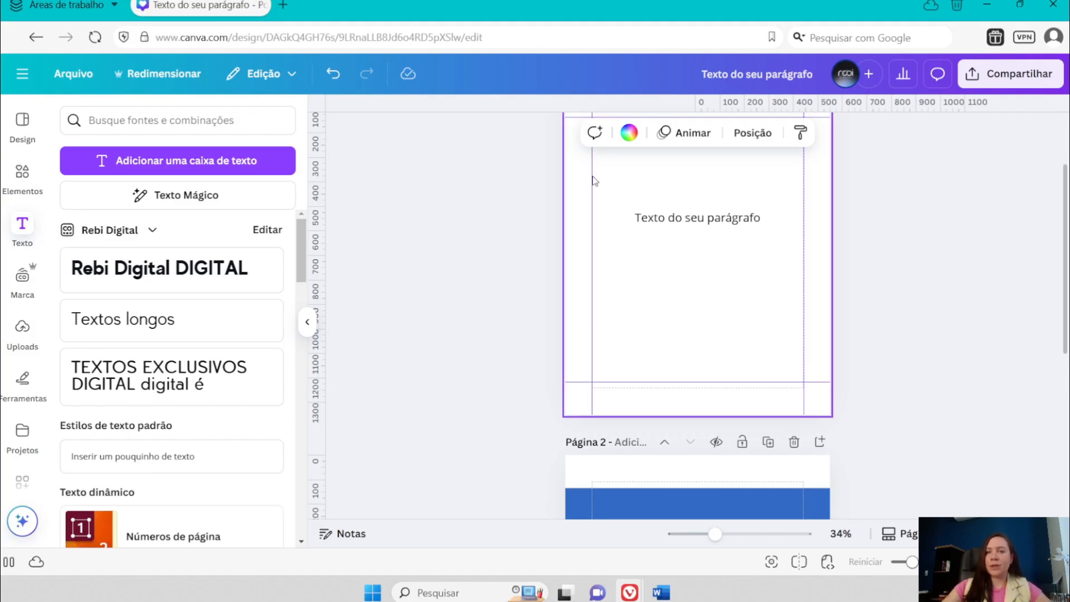
click(679, 223)
click(424, 137)
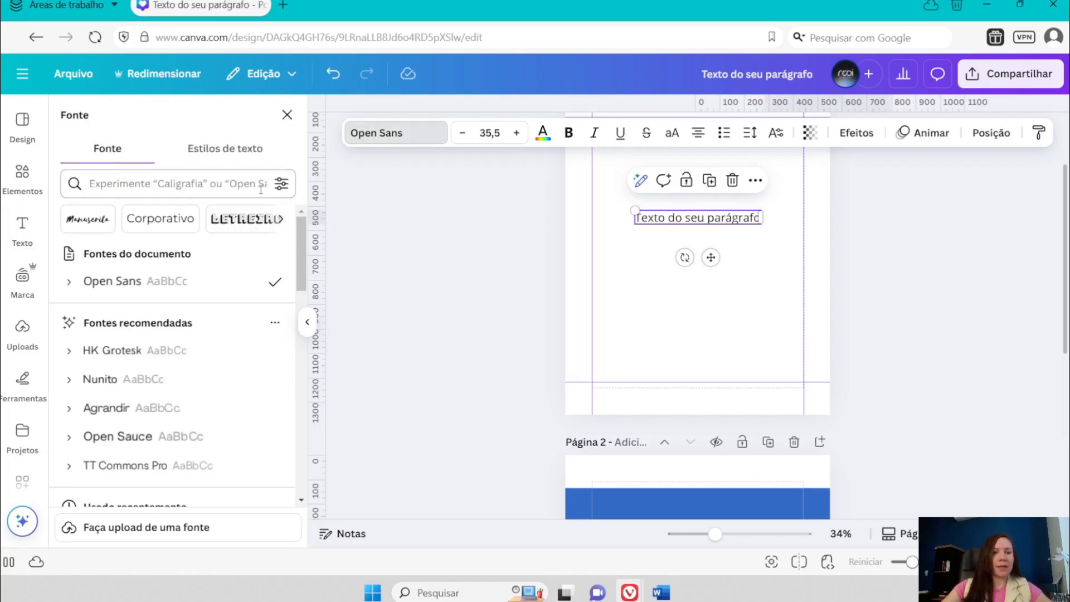
click(281, 222)
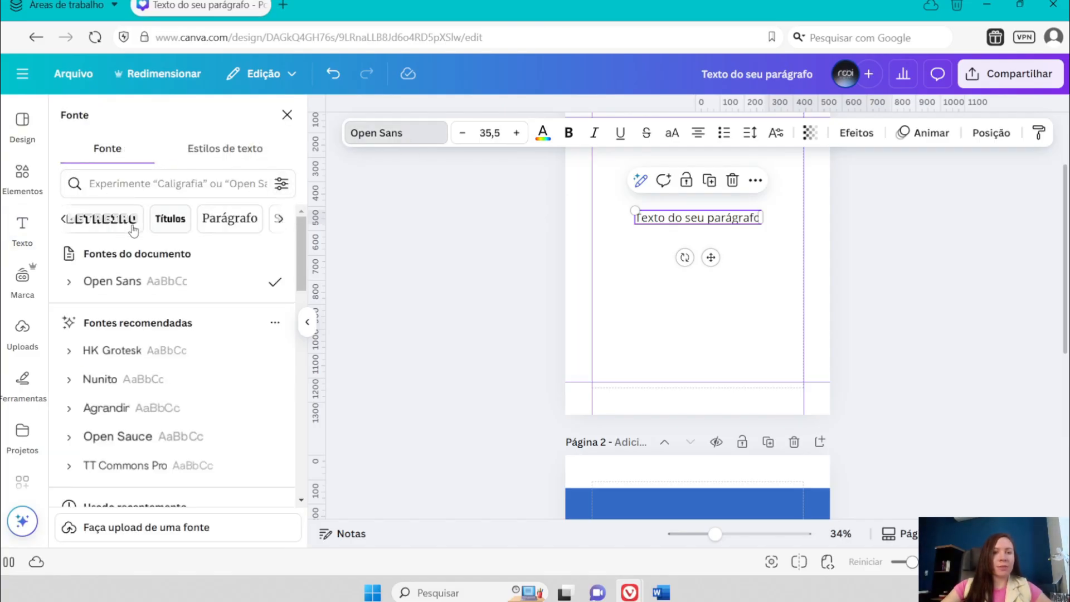
click(278, 218)
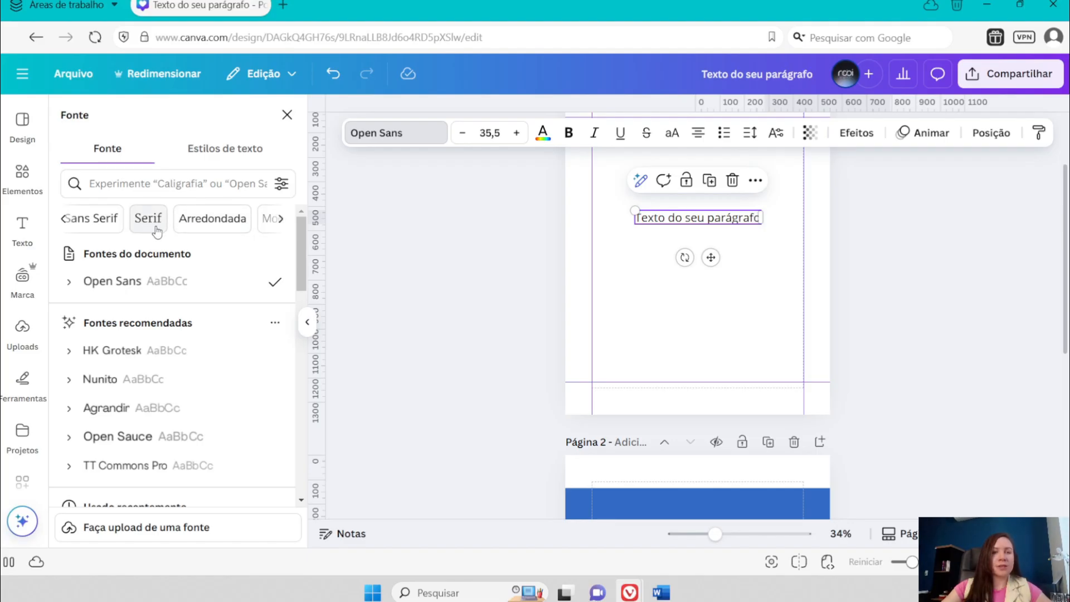
click(281, 219)
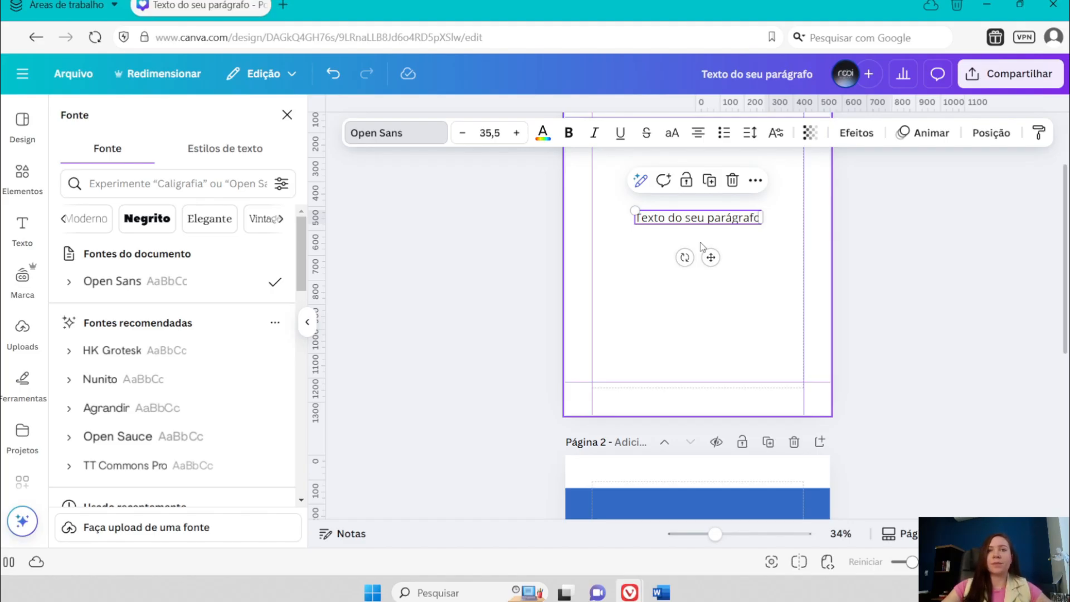
click(281, 219)
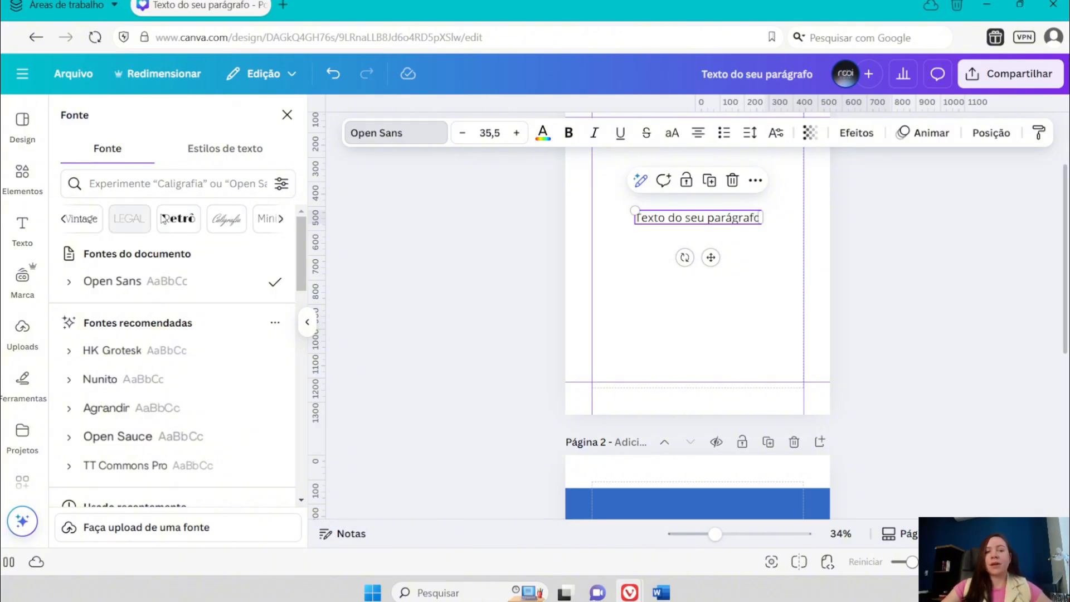
click(281, 219)
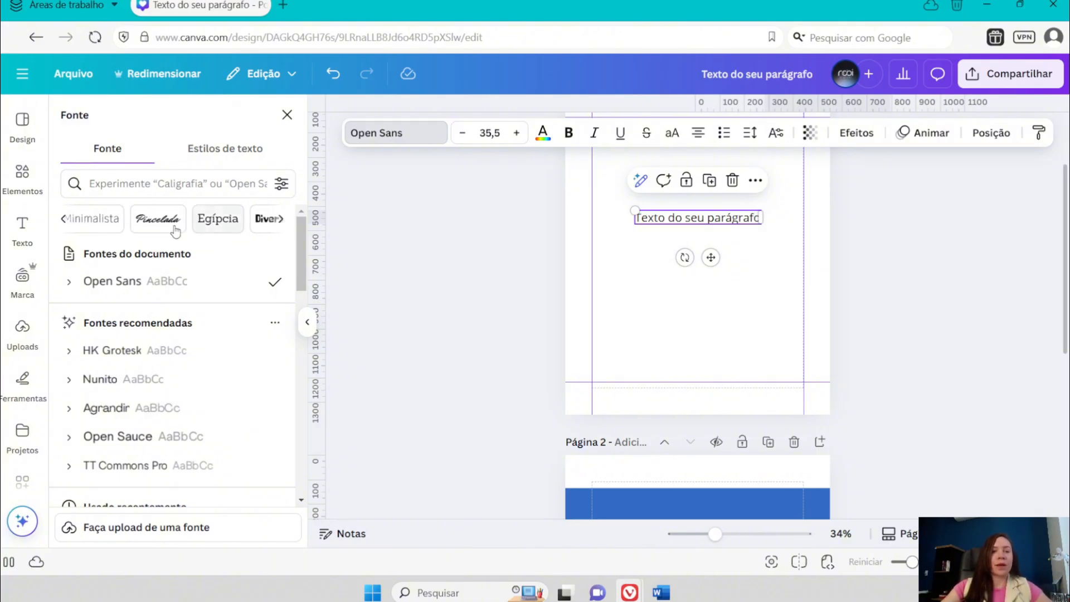
click(280, 219)
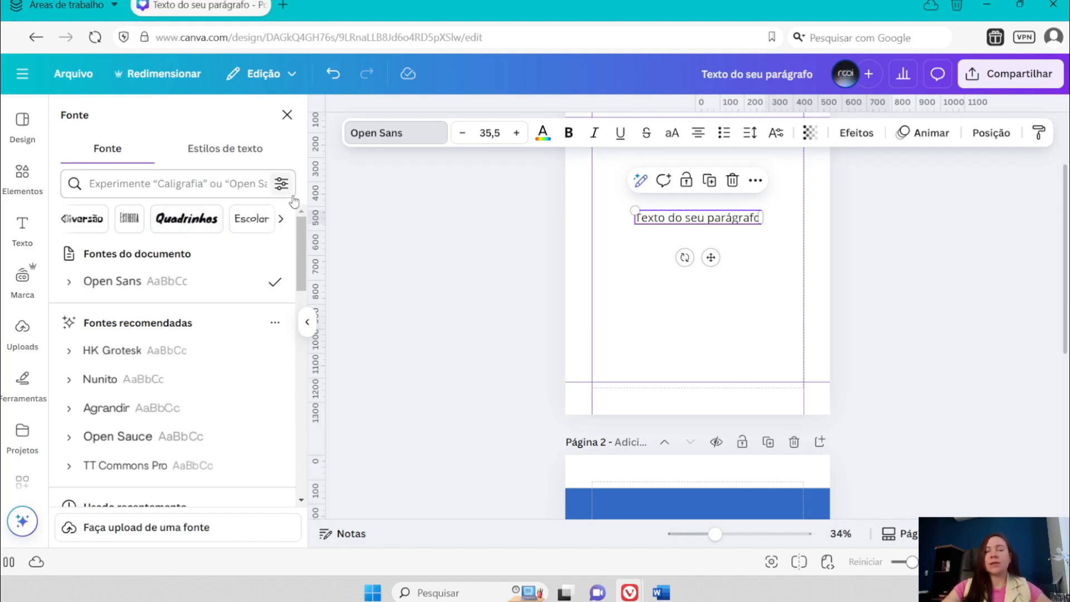
click(679, 221)
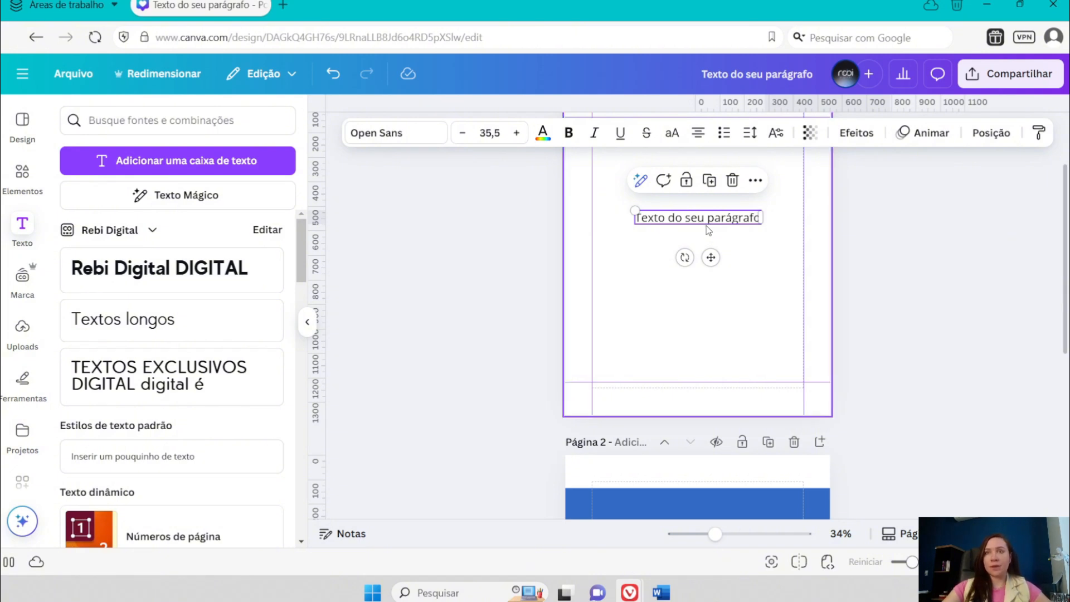
scroll(707, 226, up, 1)
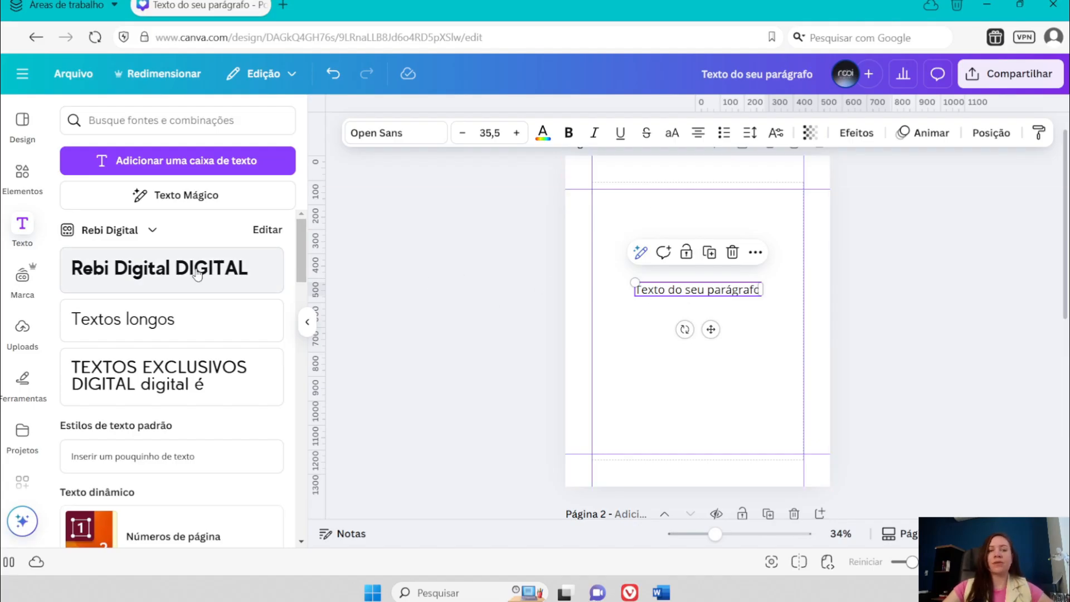
- Try a text in the brand's "Rebi Digital DIGITAL" title style on page 1, moving it up over the paragraph text
click(172, 273)
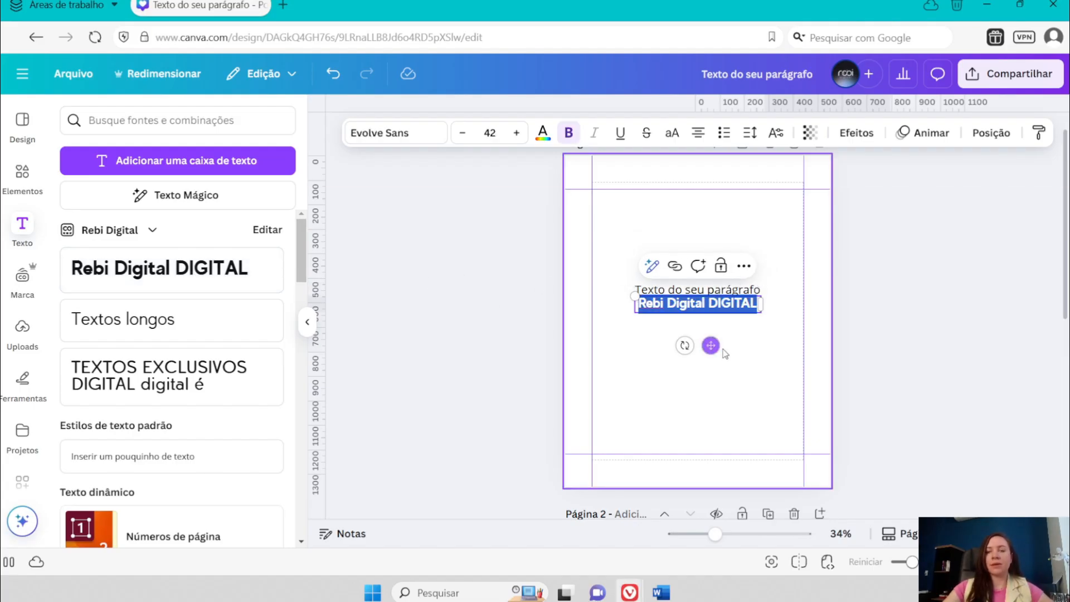
drag(711, 346, 710, 276)
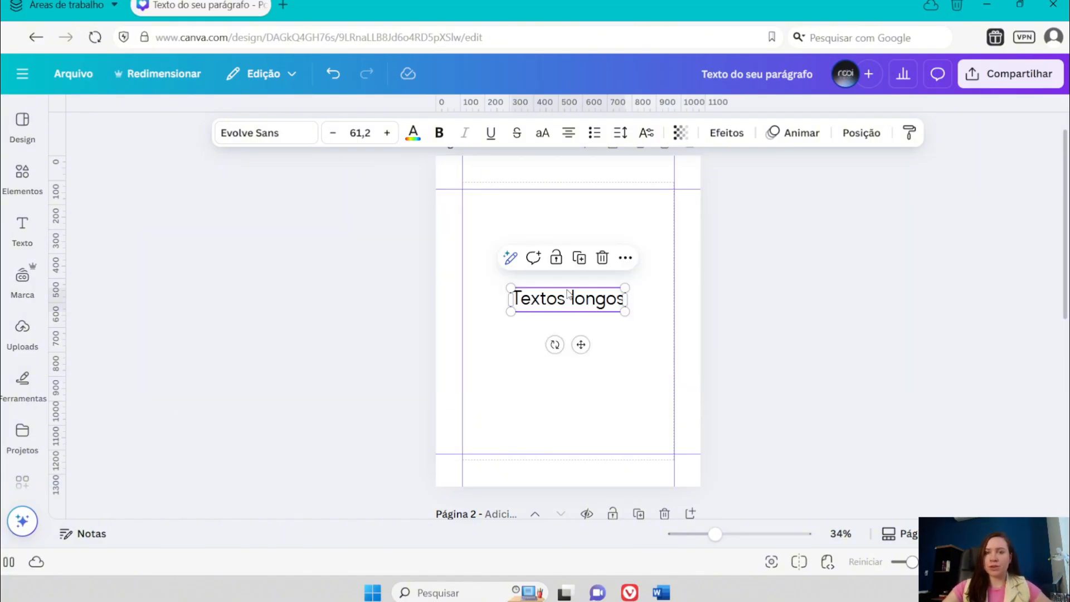
- Move the "Textos longos" text on page 1 slightly down towards the page centre
click(567, 385)
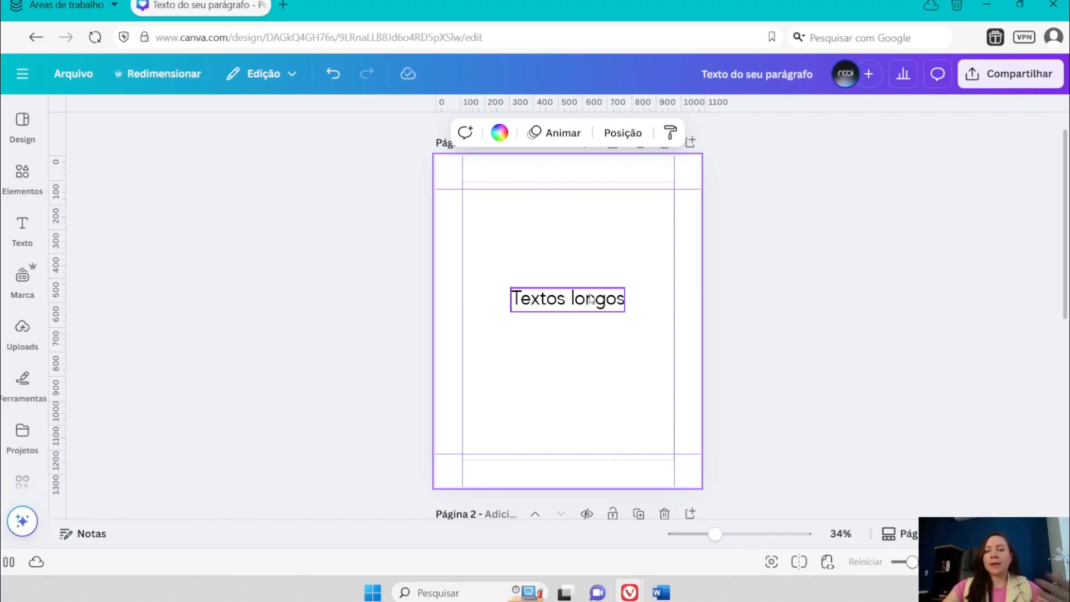
click(573, 306)
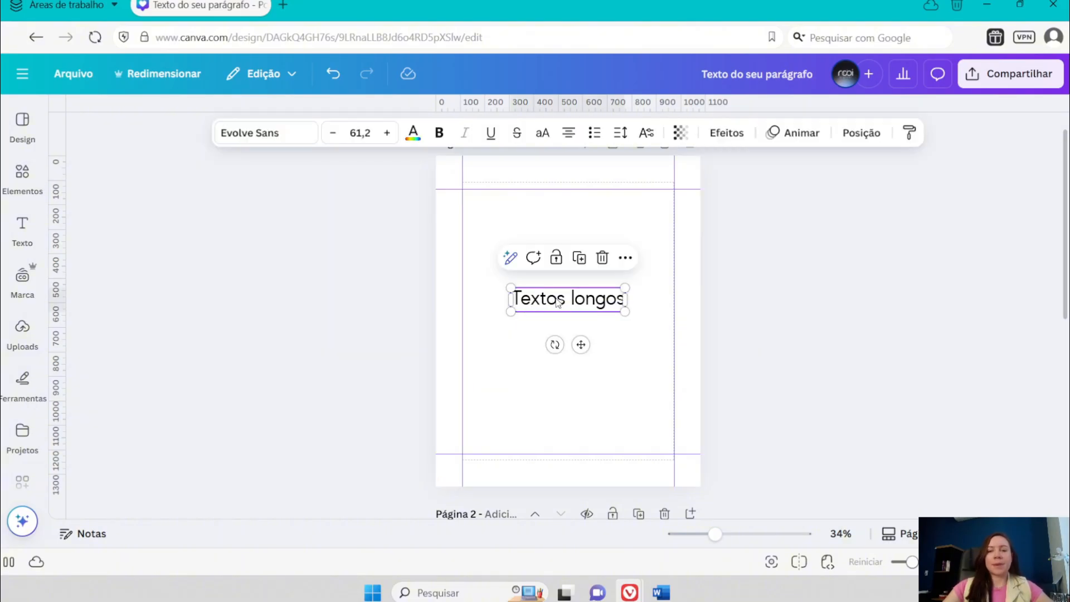
click(593, 302)
click(630, 359)
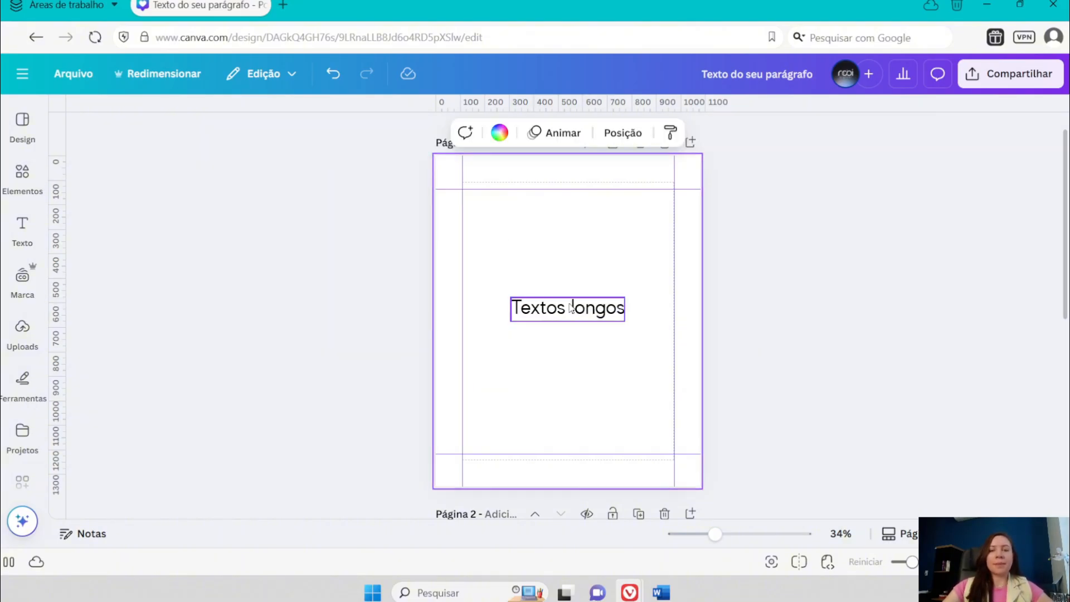
- Randomize the Rebi Digital brand palette on page 1 to get a dark background with light text
click(22, 281)
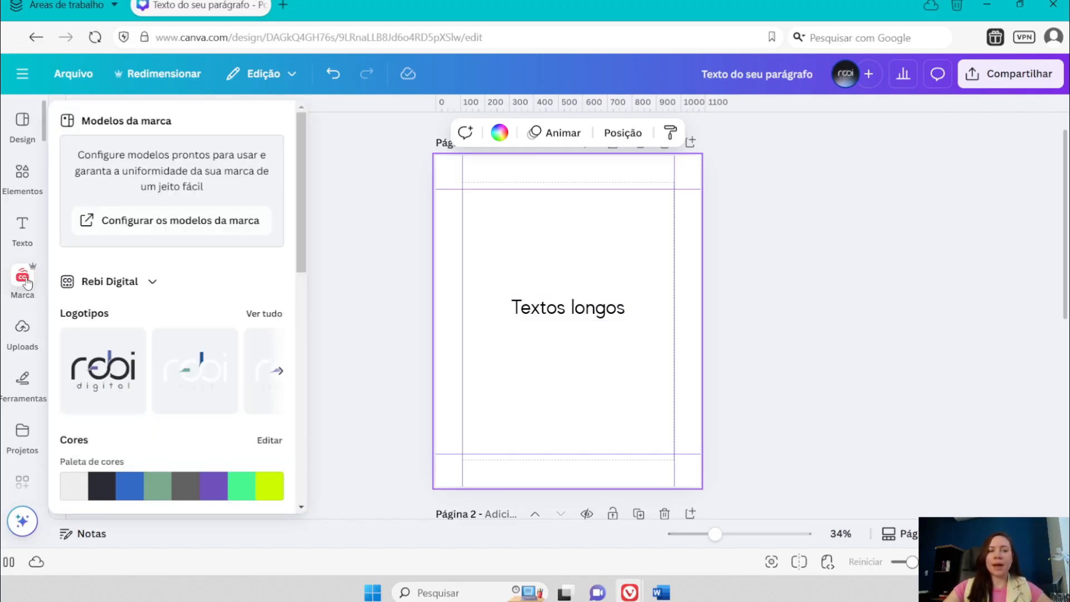
scroll(131, 282, down, 1)
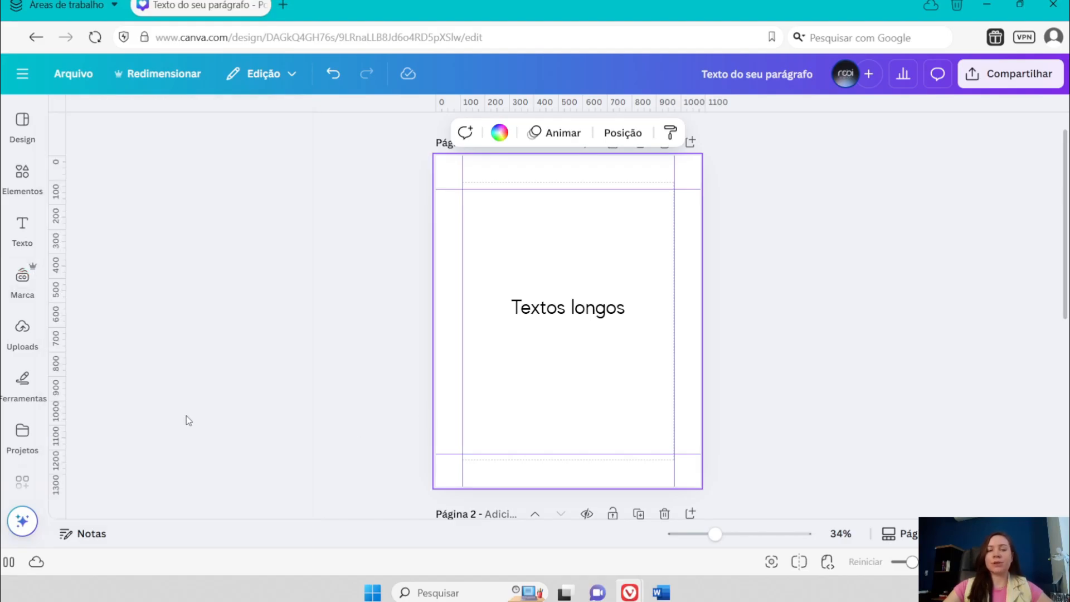
mouse_move(22, 276)
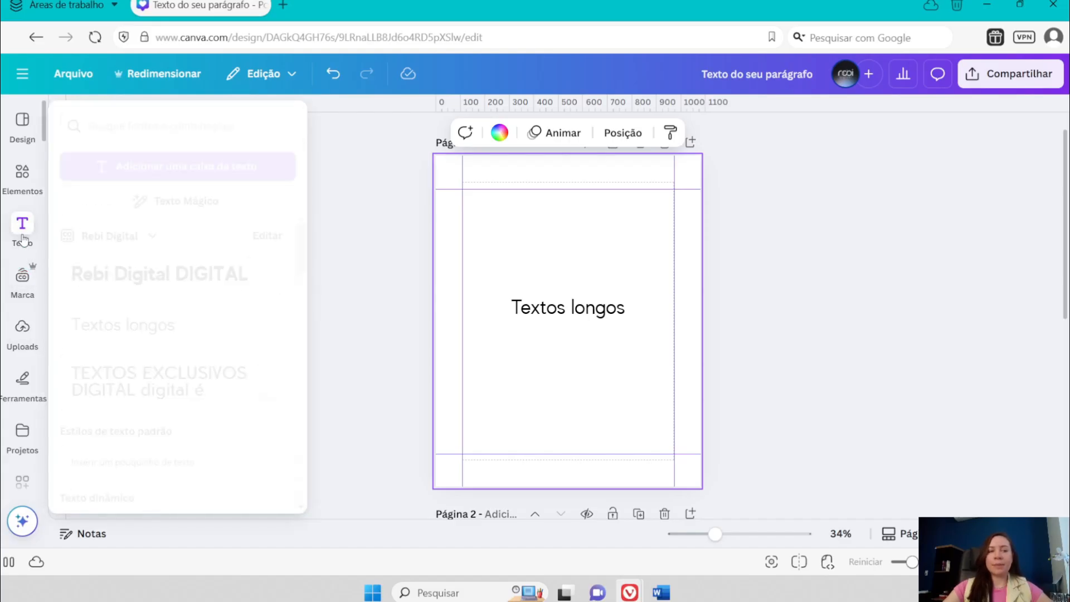
mouse_move(133, 402)
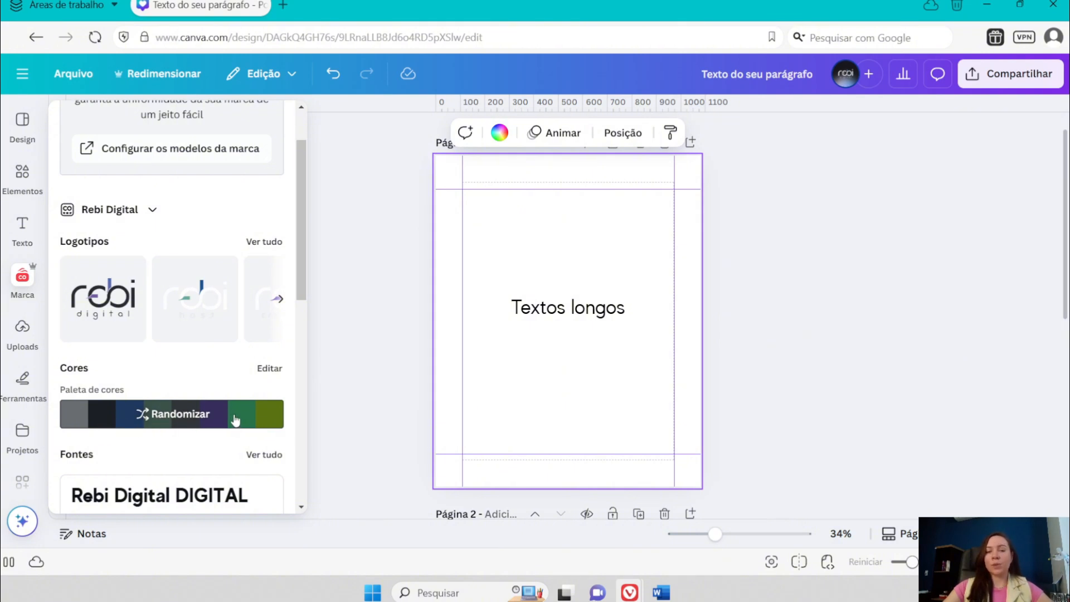
click(235, 421)
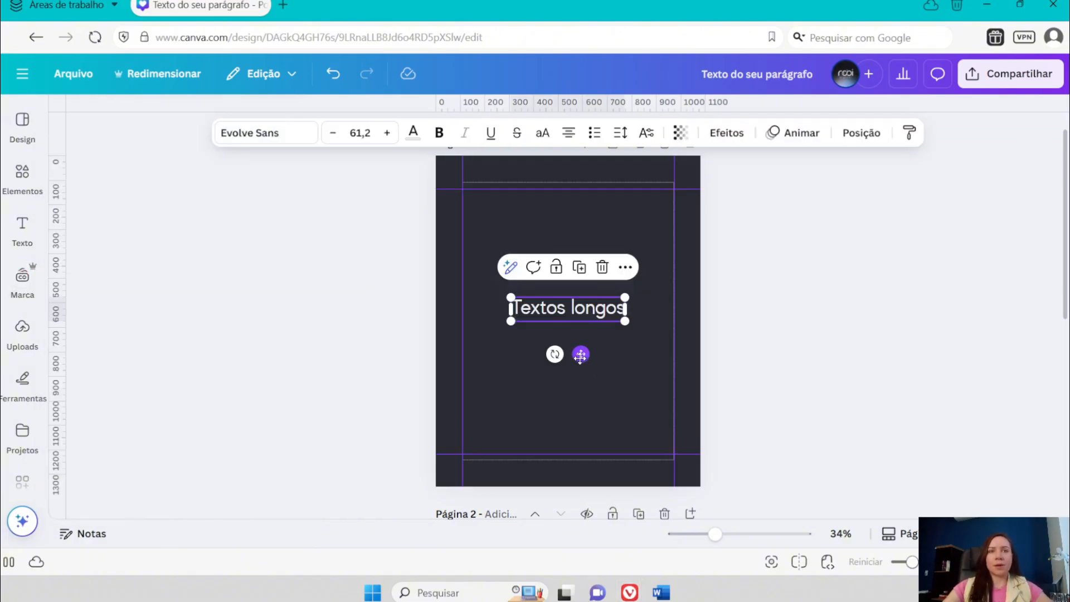
- Enlarge the "Textos longos" text to about size 68.9 and place it near the centre of page 1
drag(574, 302, 601, 298)
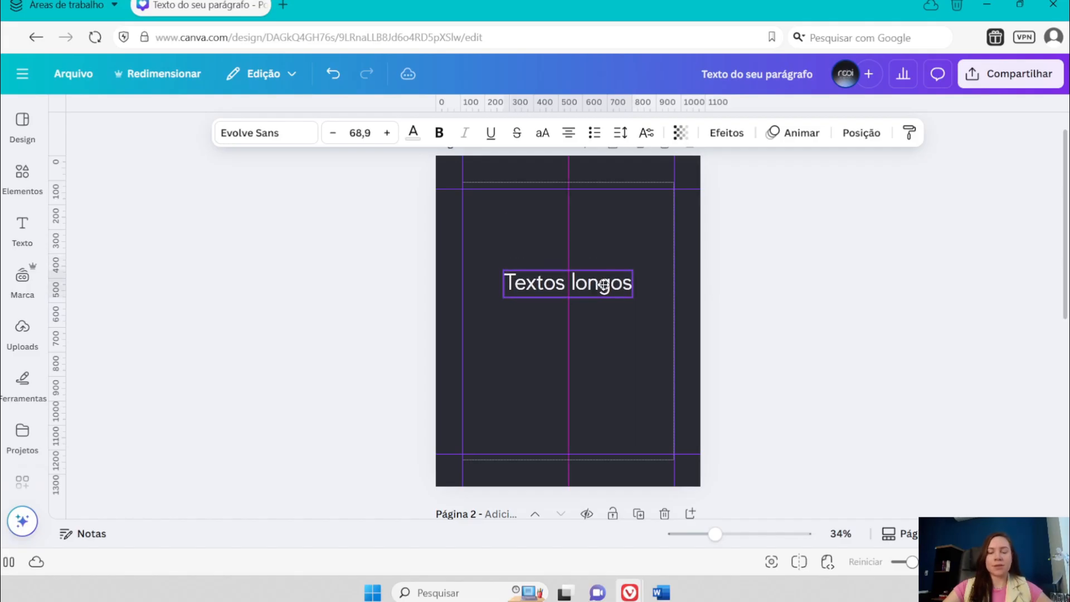
click(543, 165)
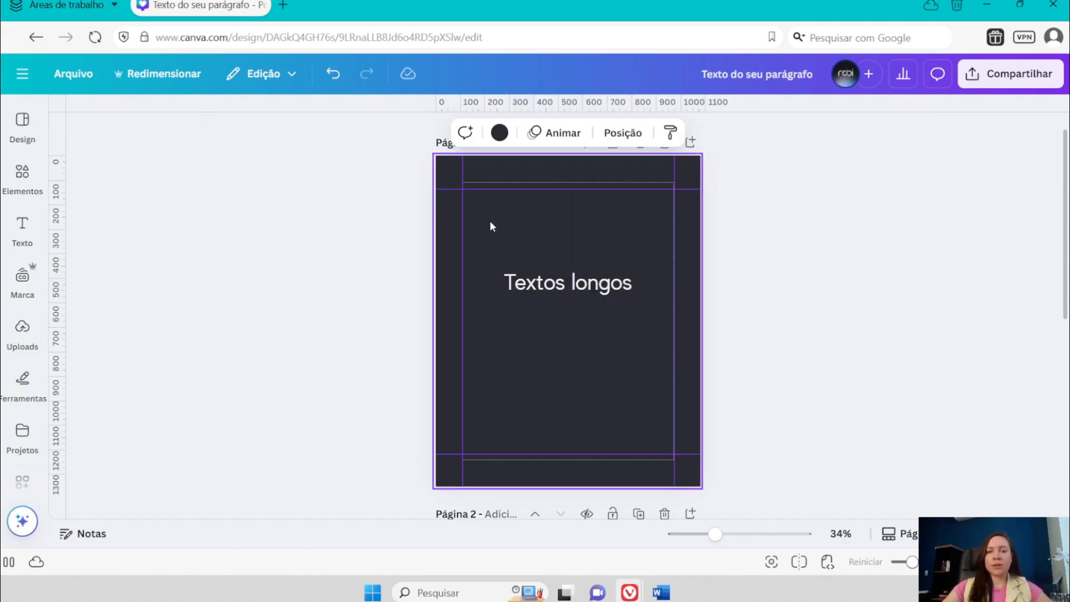
drag(554, 287, 589, 308)
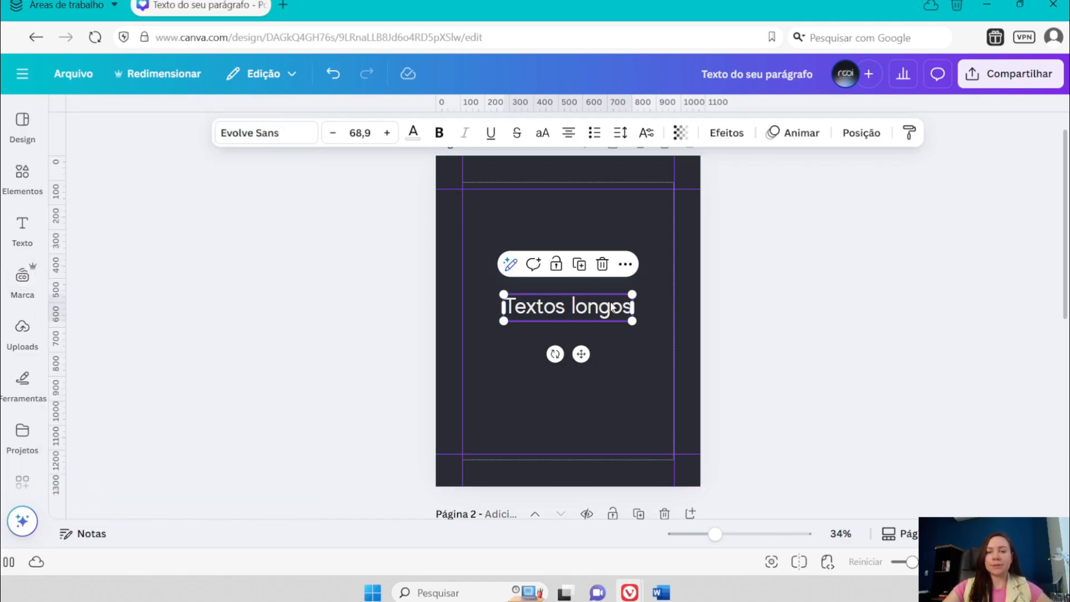
drag(590, 309, 590, 316)
click(640, 251)
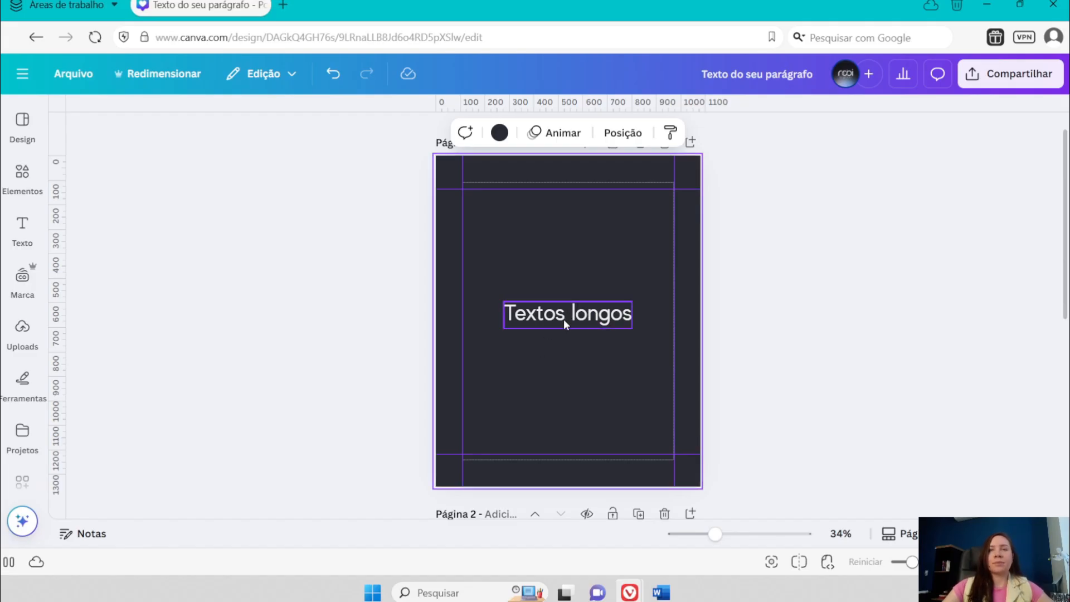
drag(567, 315, 566, 309)
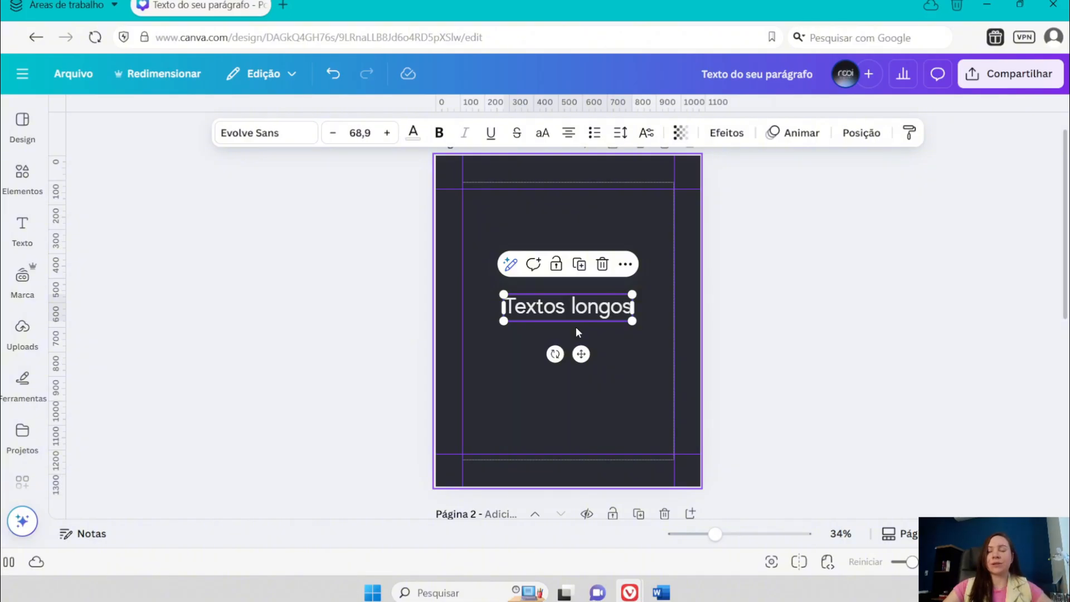
drag(573, 312, 573, 320)
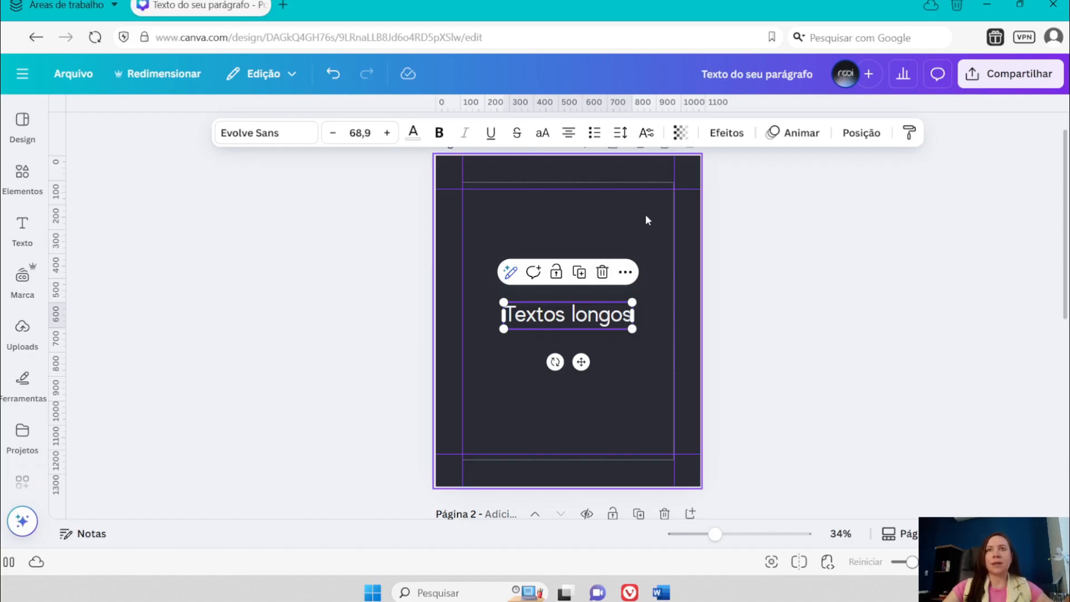
- Add the brand photo with the blurred blue shape to page 1 and place it over the lower-left corner
click(22, 277)
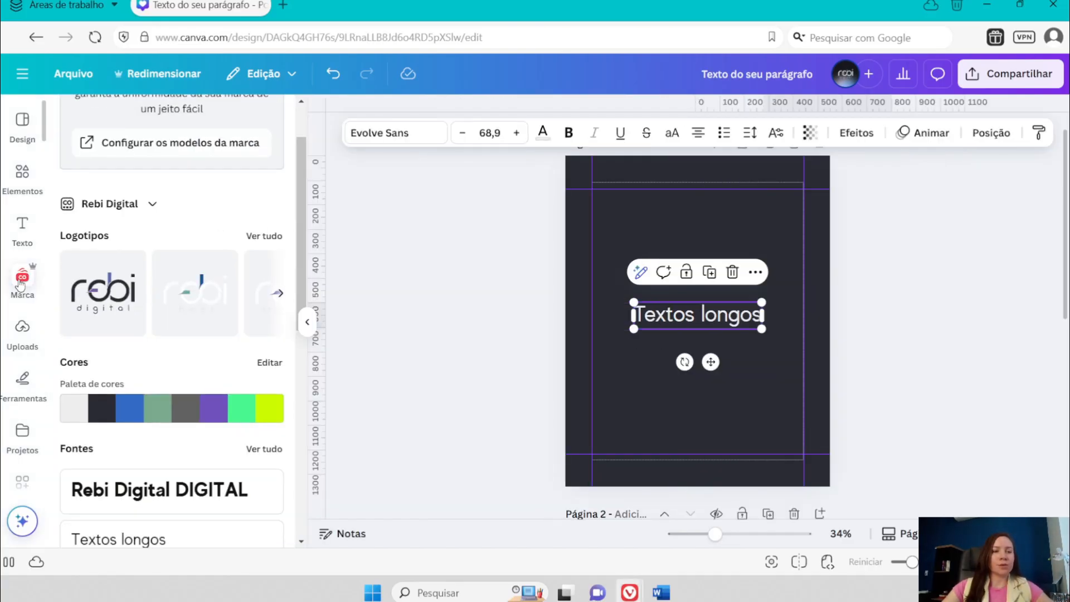
scroll(167, 331, down, 8)
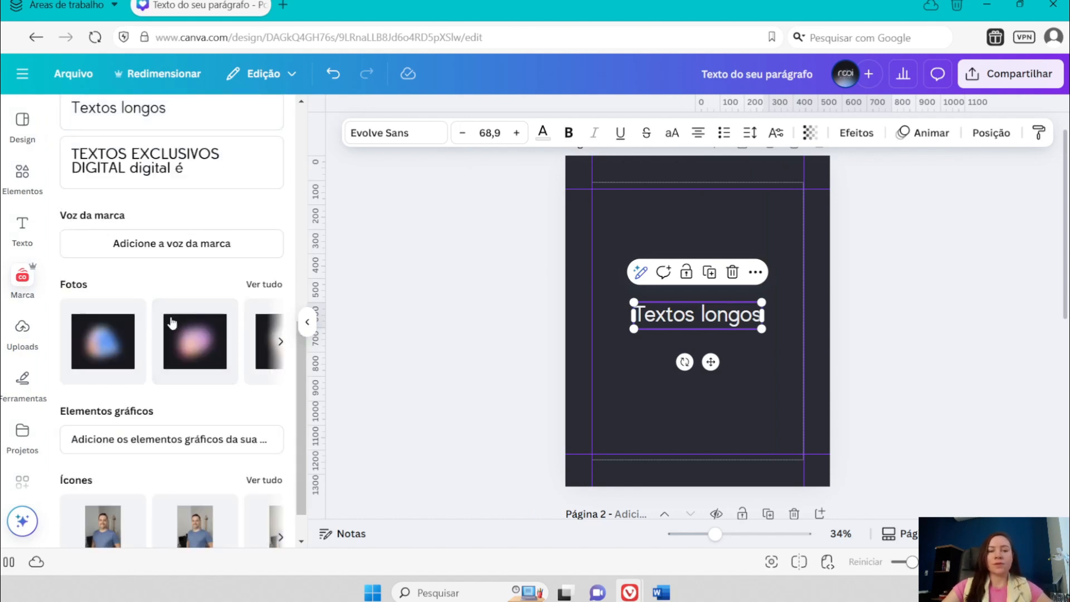
click(94, 346)
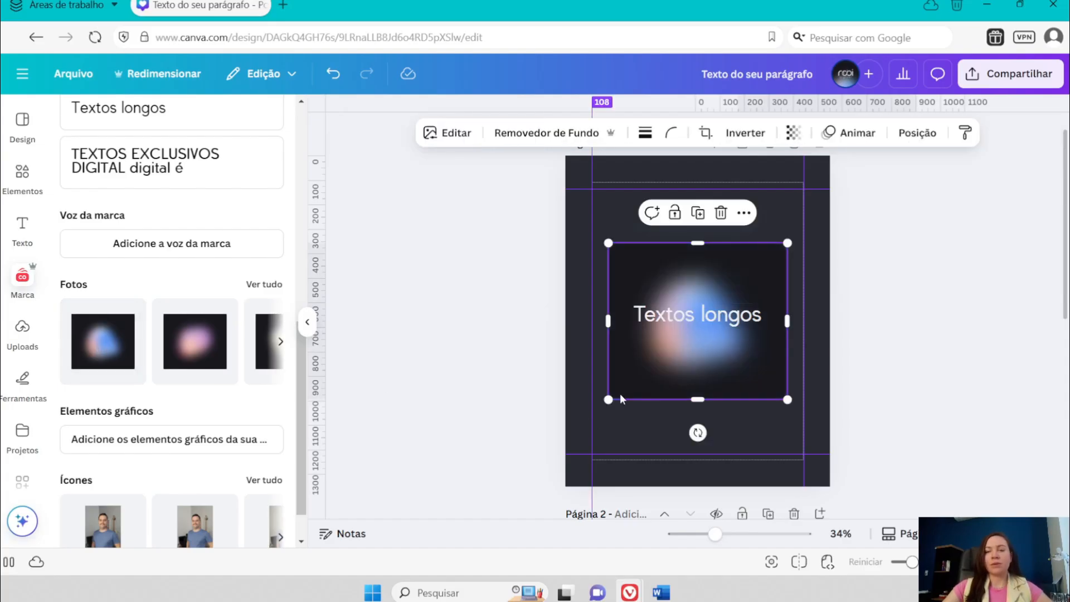
drag(685, 378, 632, 456)
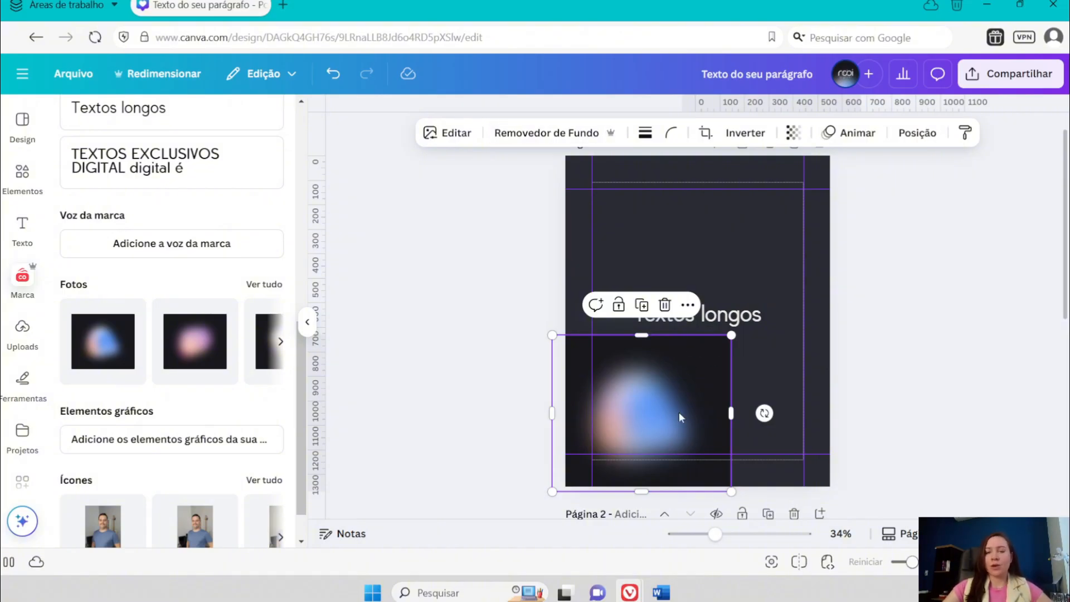
- Enlarge the blurred brand photo to cover all of page 1 and align its left edge with the page edge
click(307, 323)
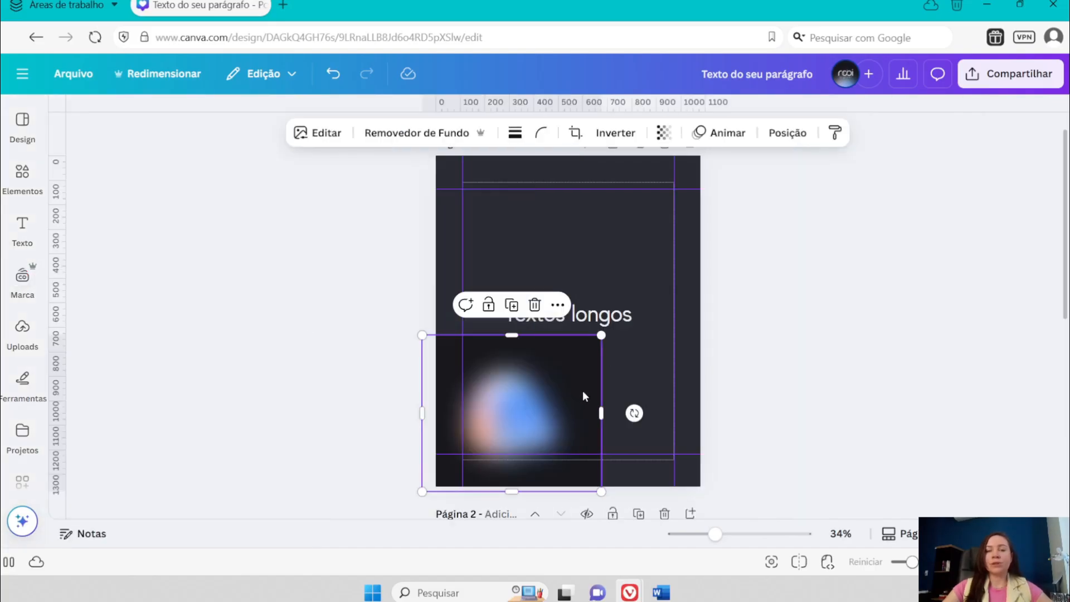
scroll(584, 372, up, 1)
drag(602, 360, 830, 159)
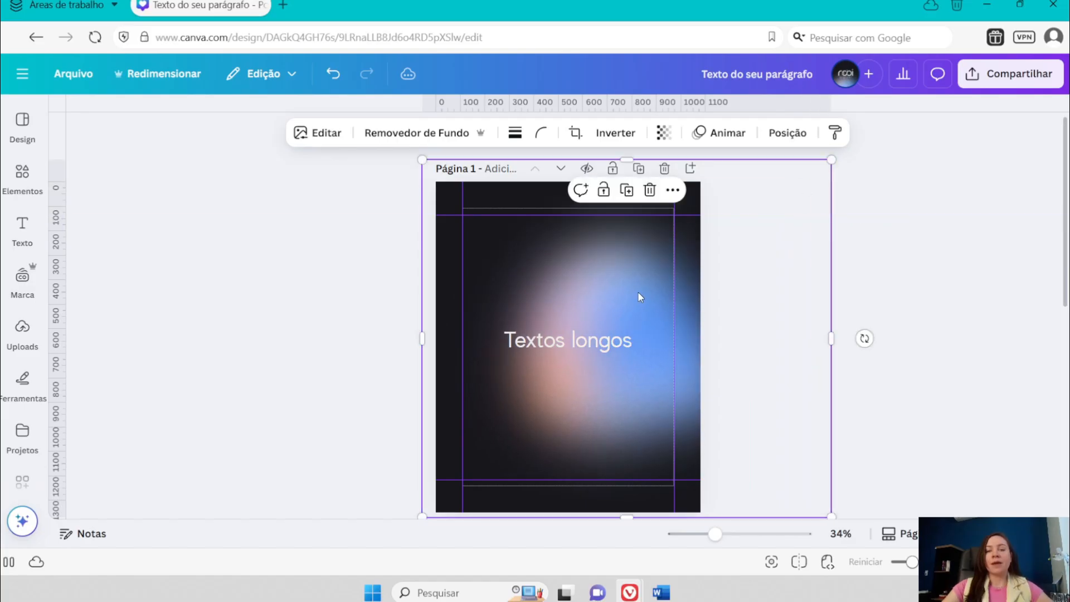
drag(606, 271, 620, 272)
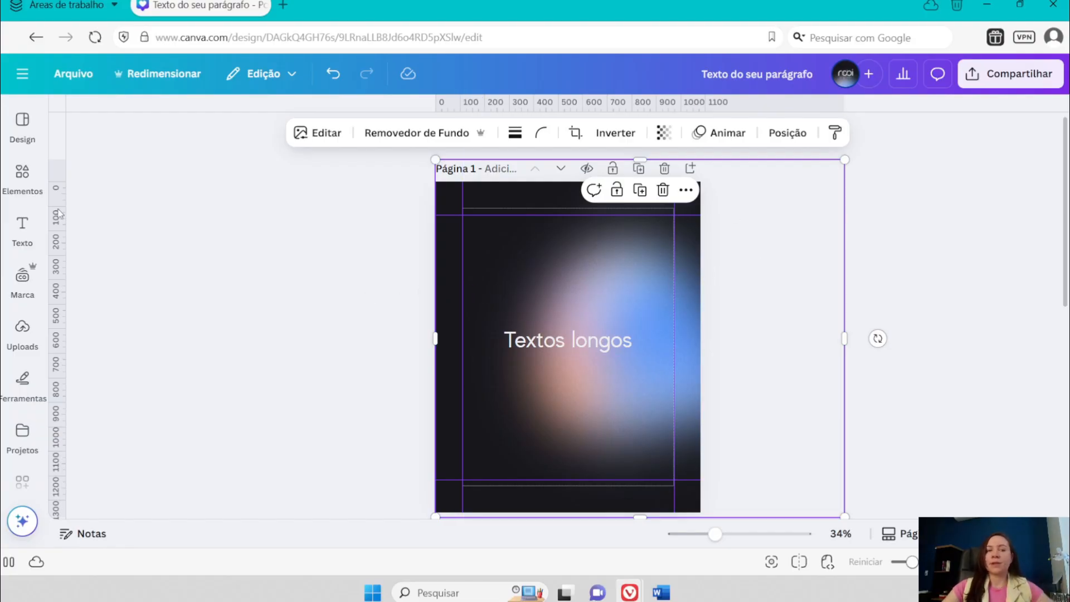
- Nudge the background photo slightly down and the "Textos longos" text slightly up on page 1
click(21, 174)
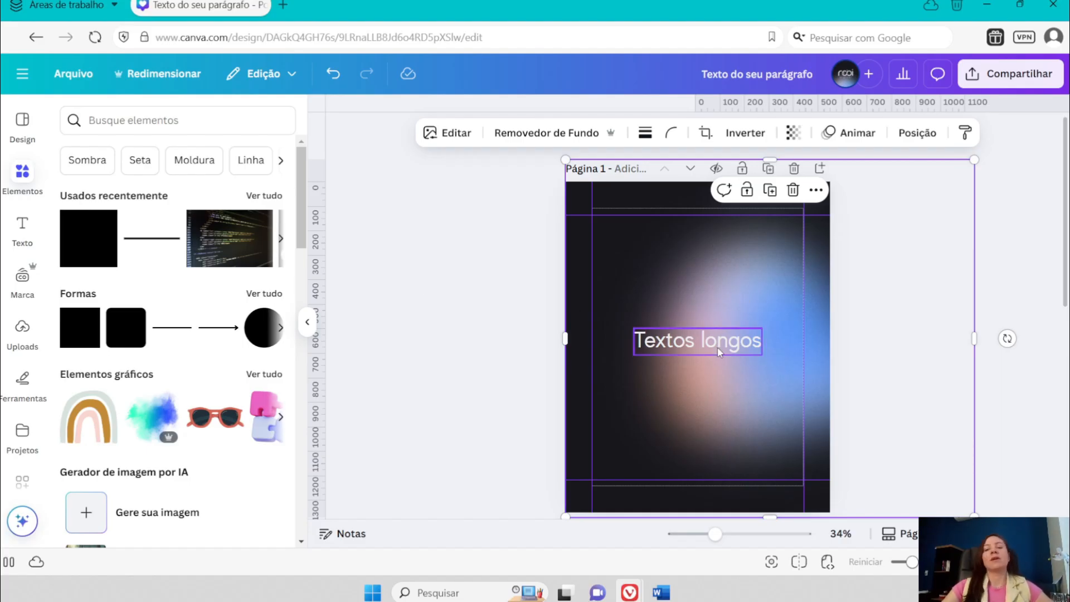
mouse_move(725, 292)
mouse_down()
mouse_move(741, 291)
mouse_move(724, 291)
mouse_up()
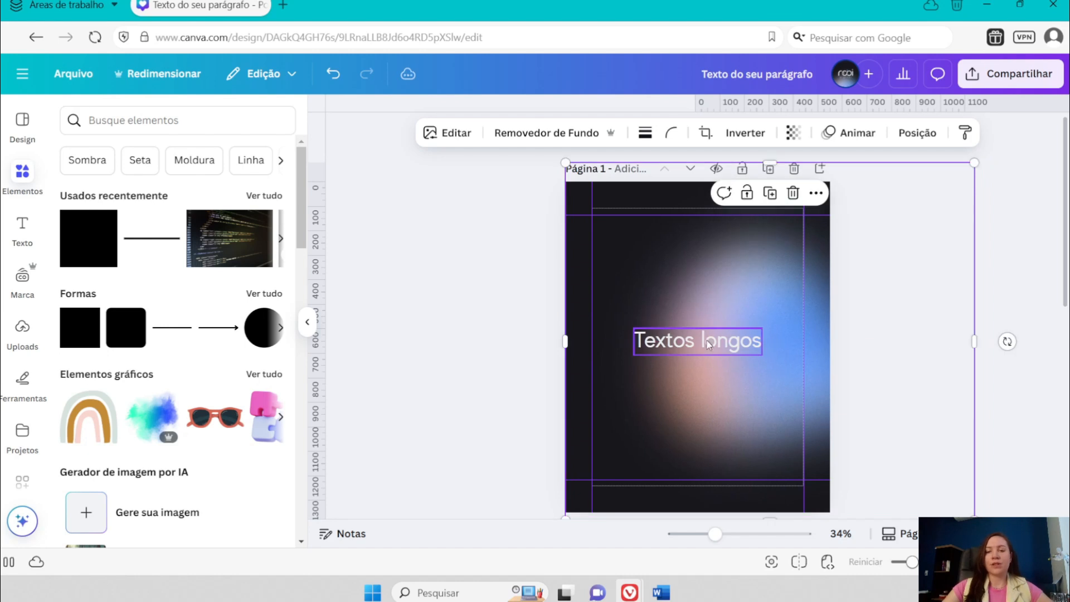
click(697, 340)
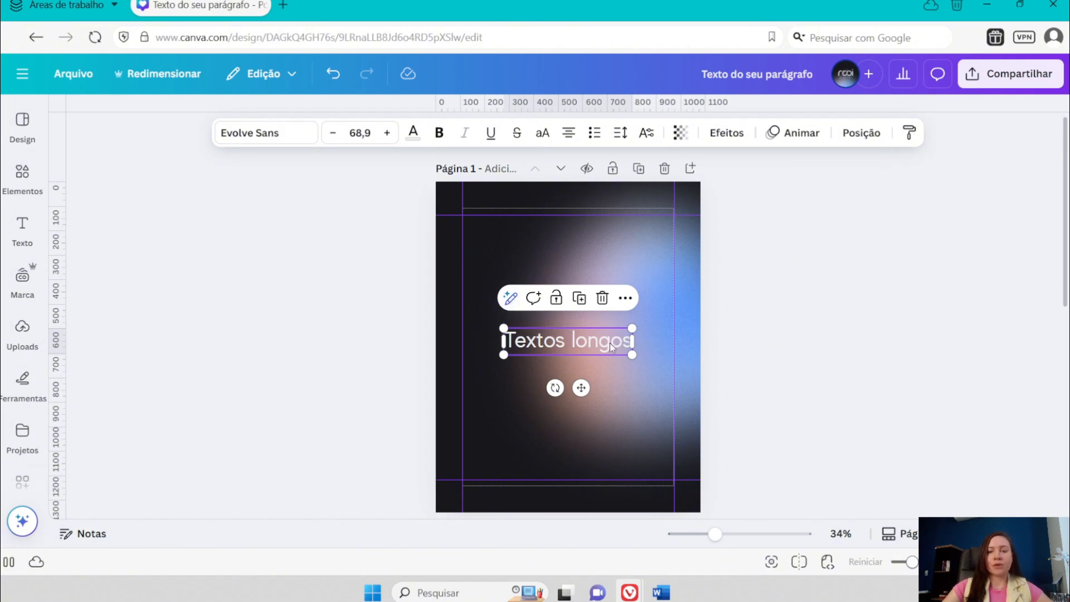
click(665, 340)
drag(579, 340, 580, 333)
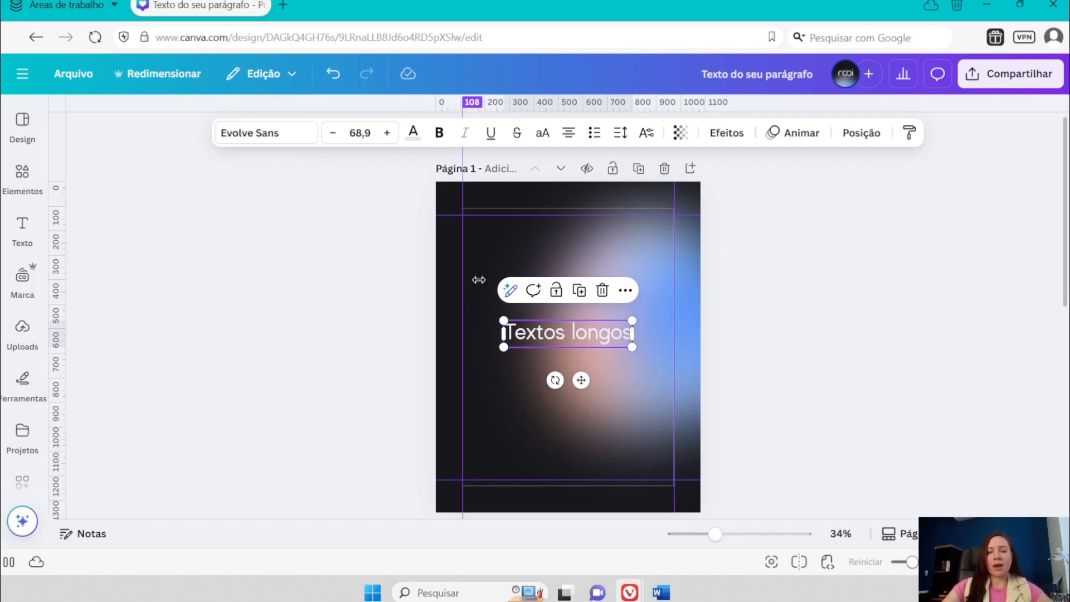
- Generate replacement text for "Textos longos" with the custom AI prompt "Crie uma Headline sobre Design de Posts para Instagram"
click(509, 291)
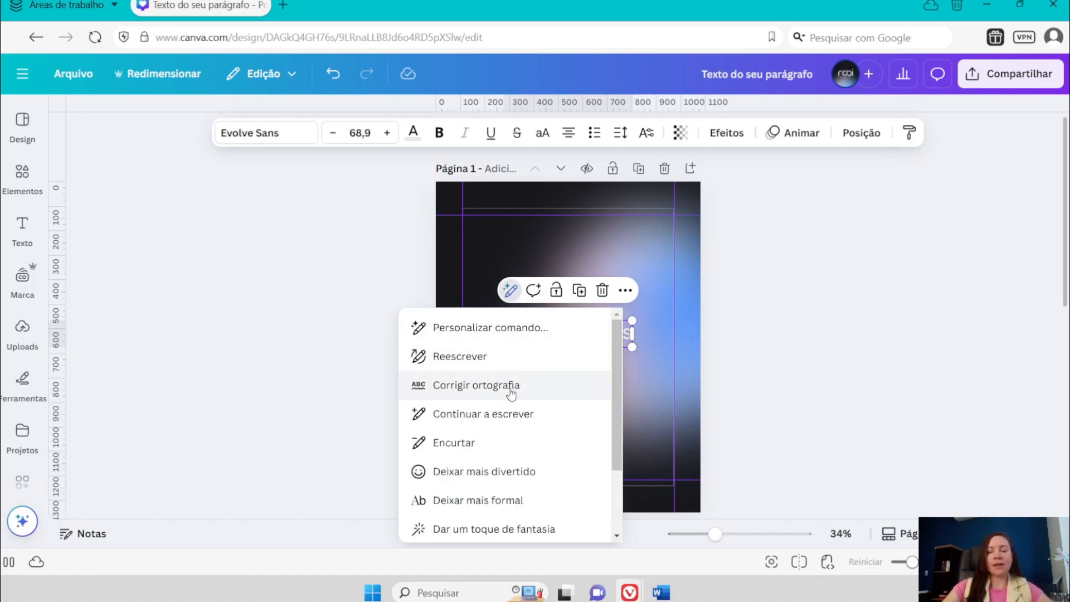
scroll(530, 374, down, 3)
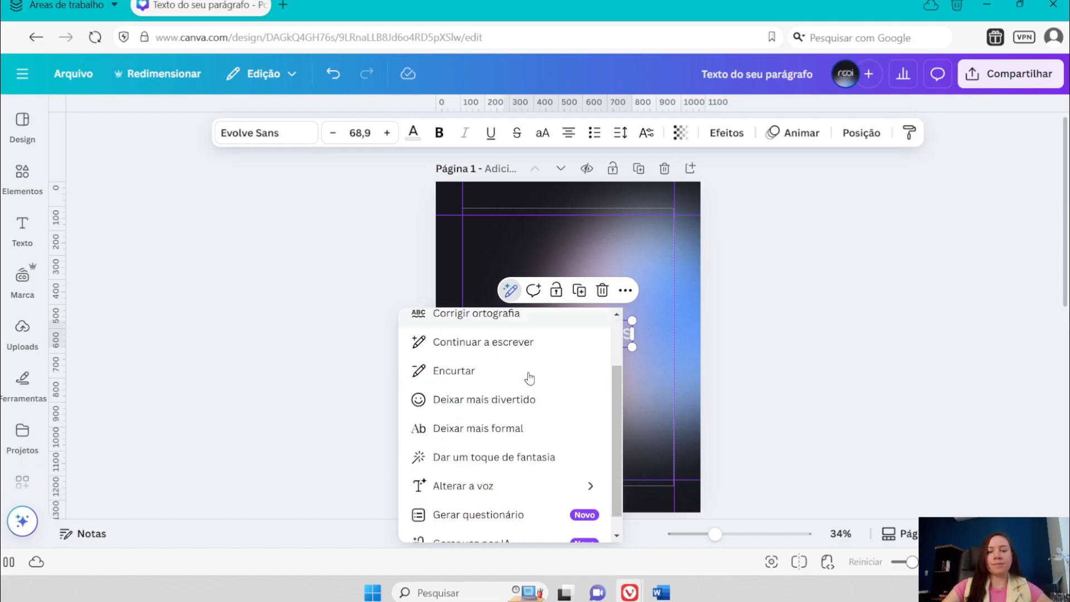
scroll(524, 490, up, 3)
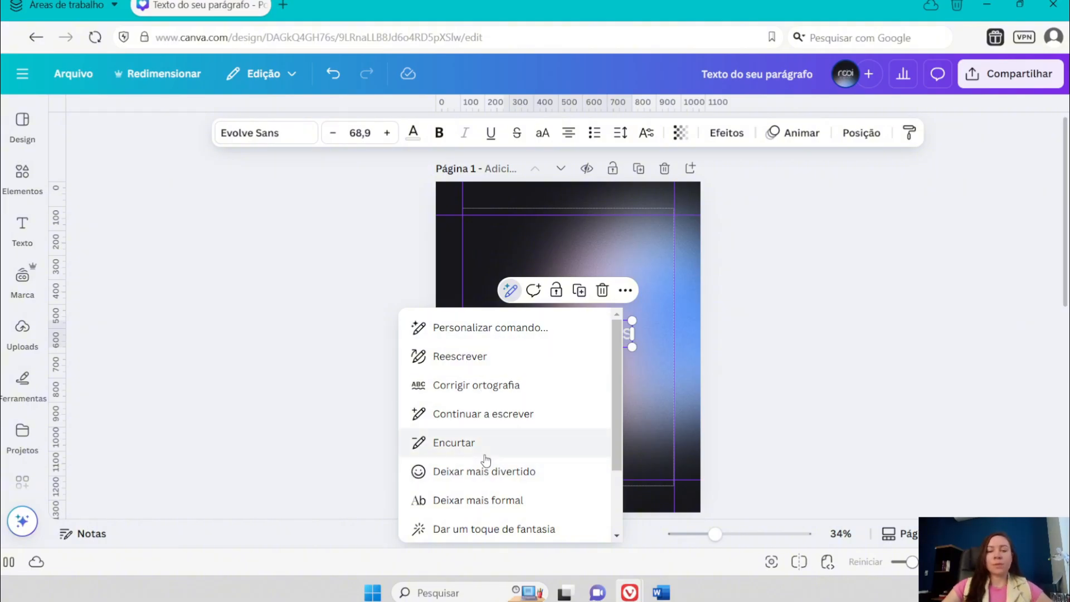
click(506, 332)
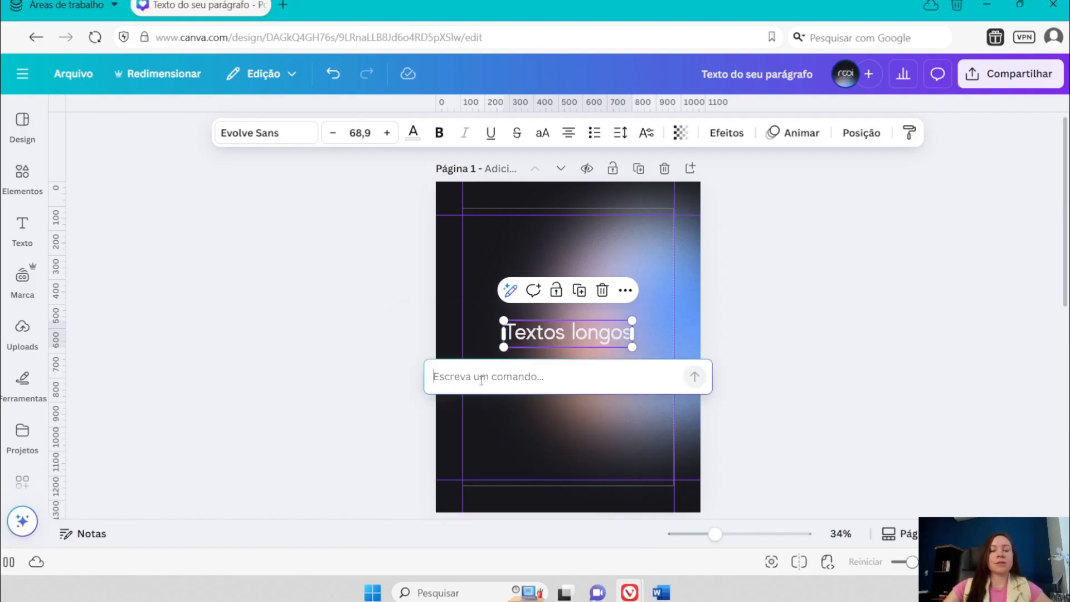
text(Crie)
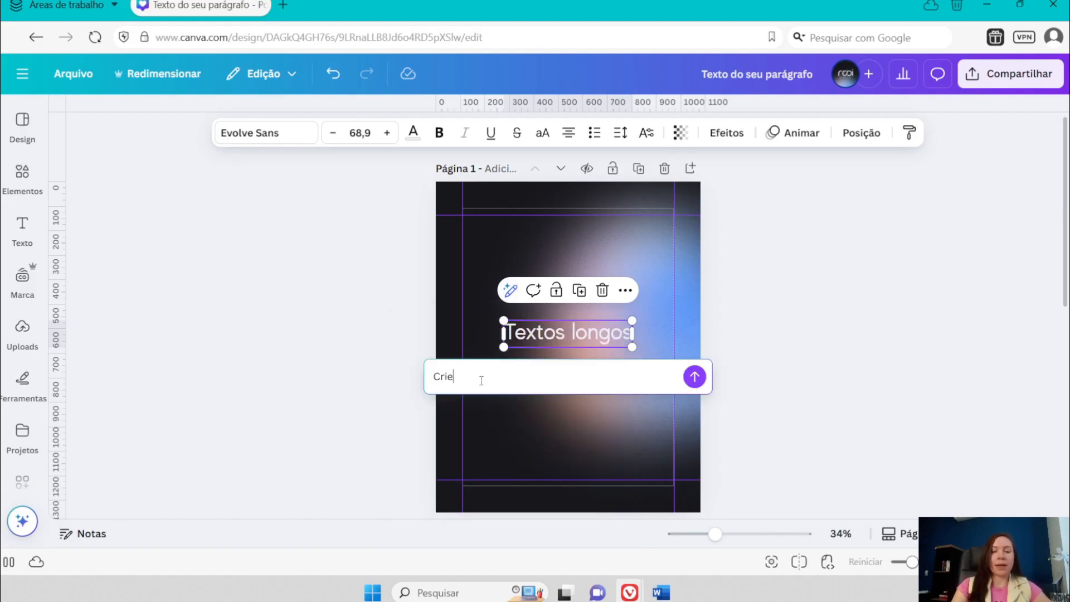
text( uma Headli)
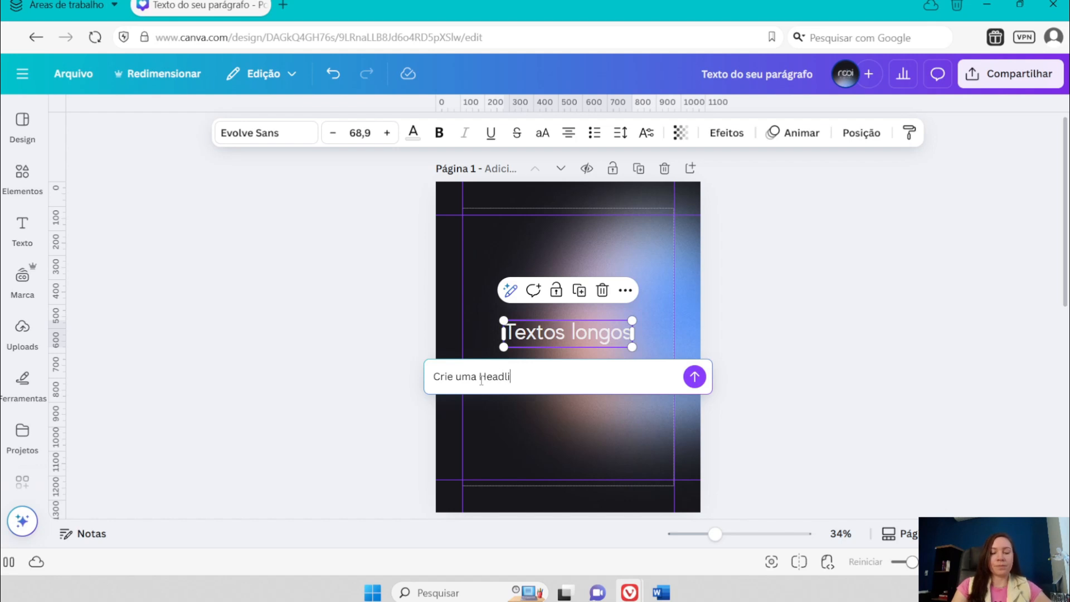
text(ne sobre)
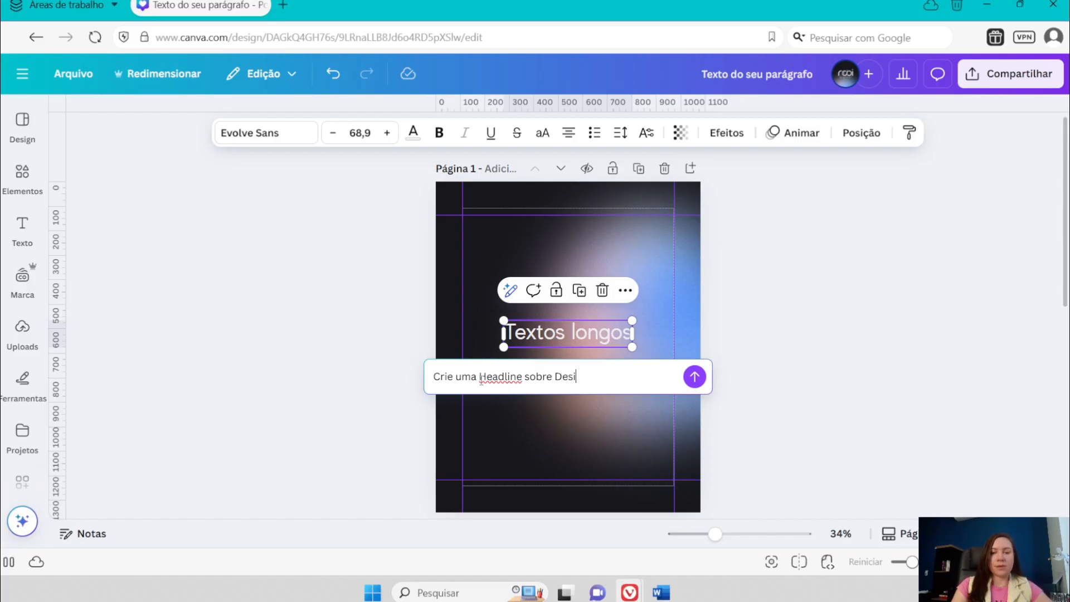
text(Design de Pos)
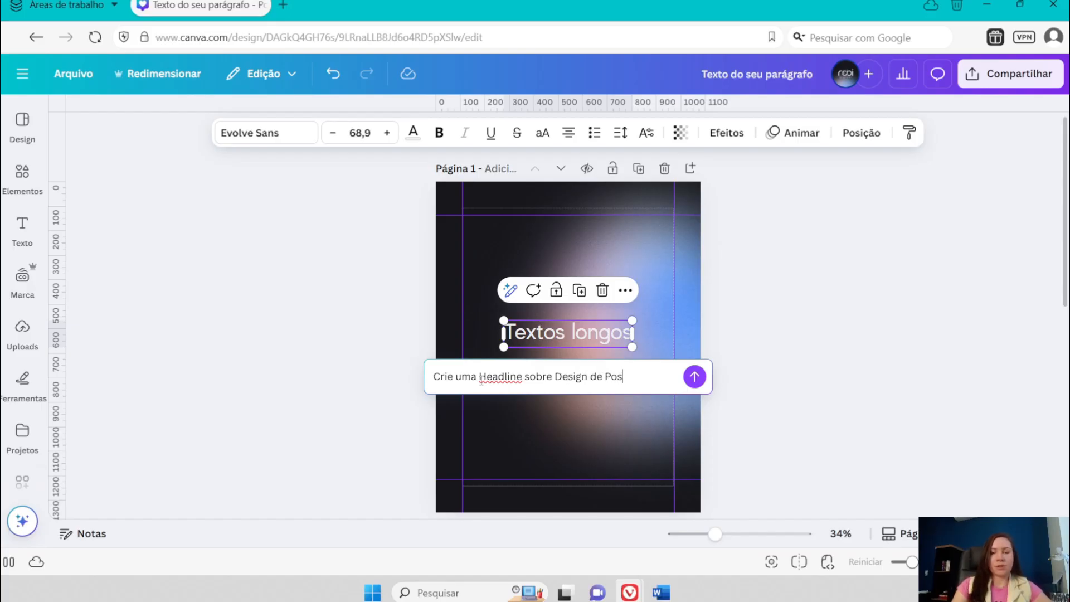
text(ts para Instagram)
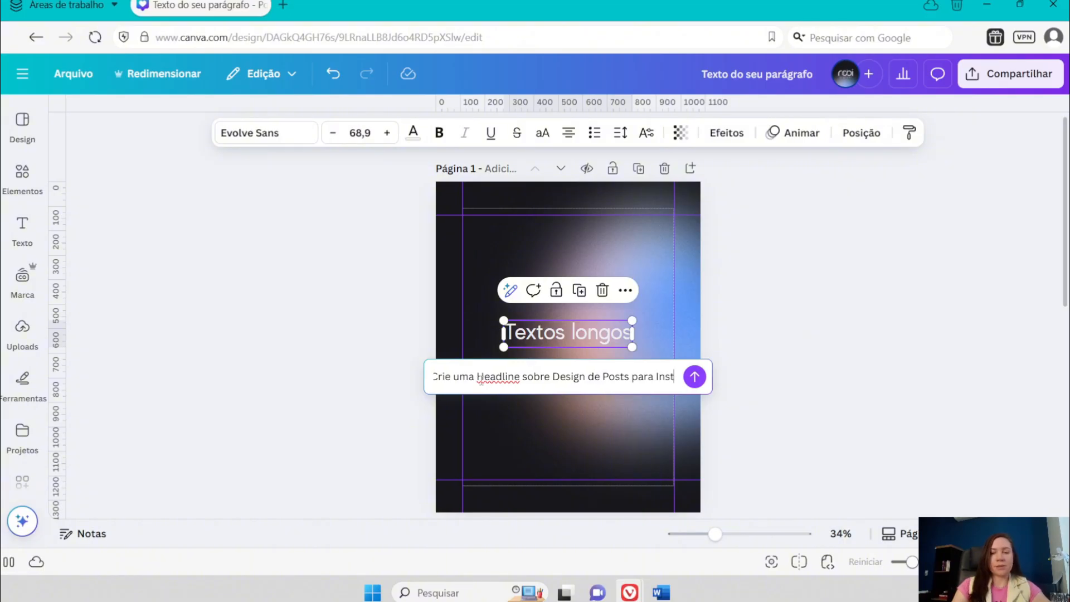
click(694, 376)
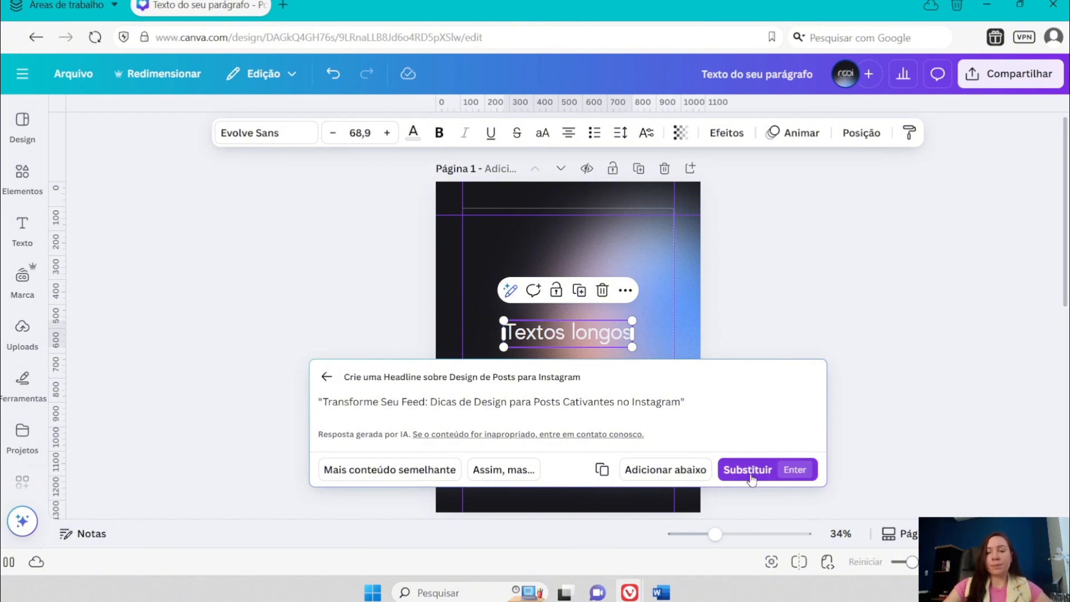
- Replace "Textos longos" with the generated headline and reduce it to about size 58
drag(323, 401, 711, 412)
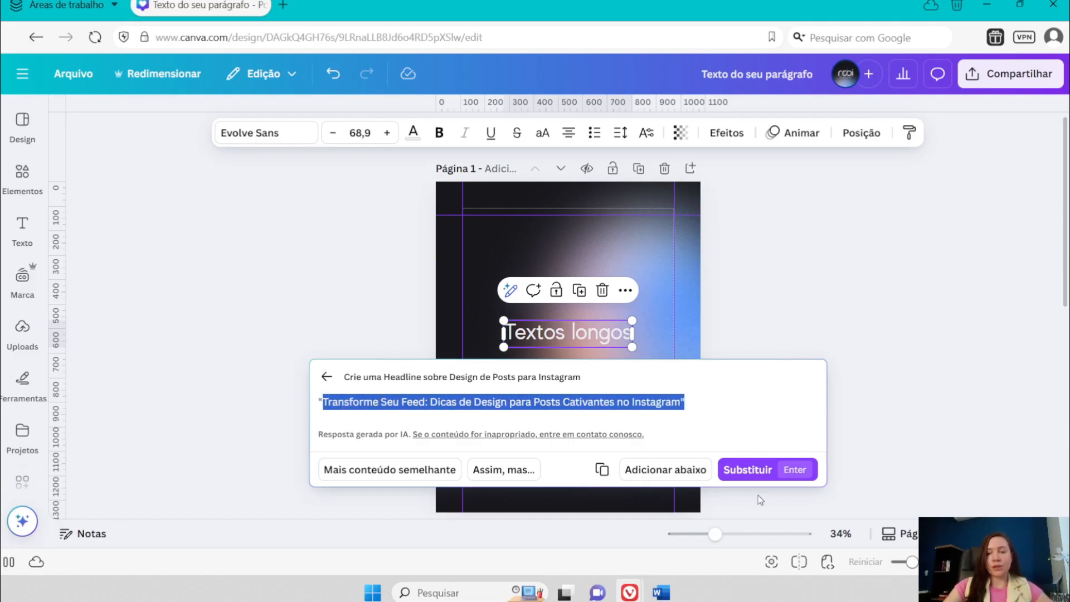
click(755, 474)
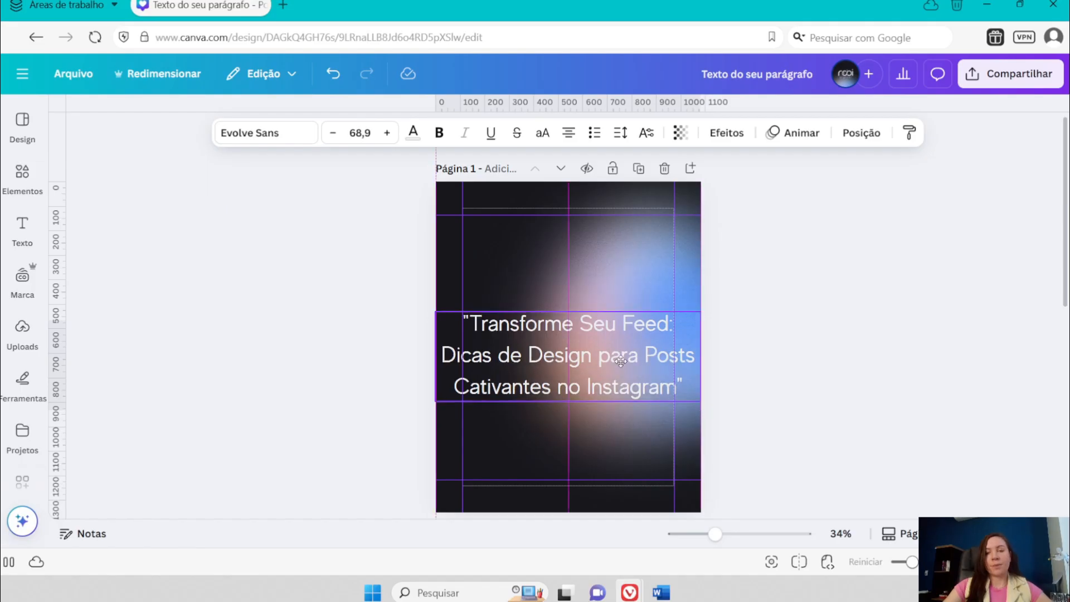
drag(703, 282, 660, 295)
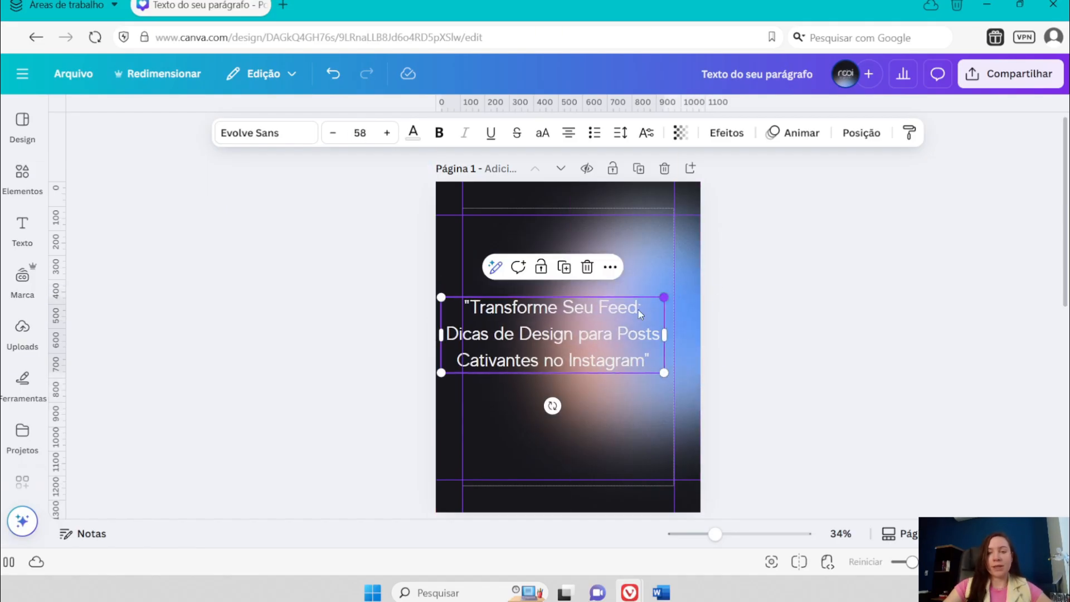
drag(584, 333, 594, 332)
- Remove the opening and closing quotation marks from the headline and shift its text box slightly within page 1
double_click(480, 304)
click(736, 311)
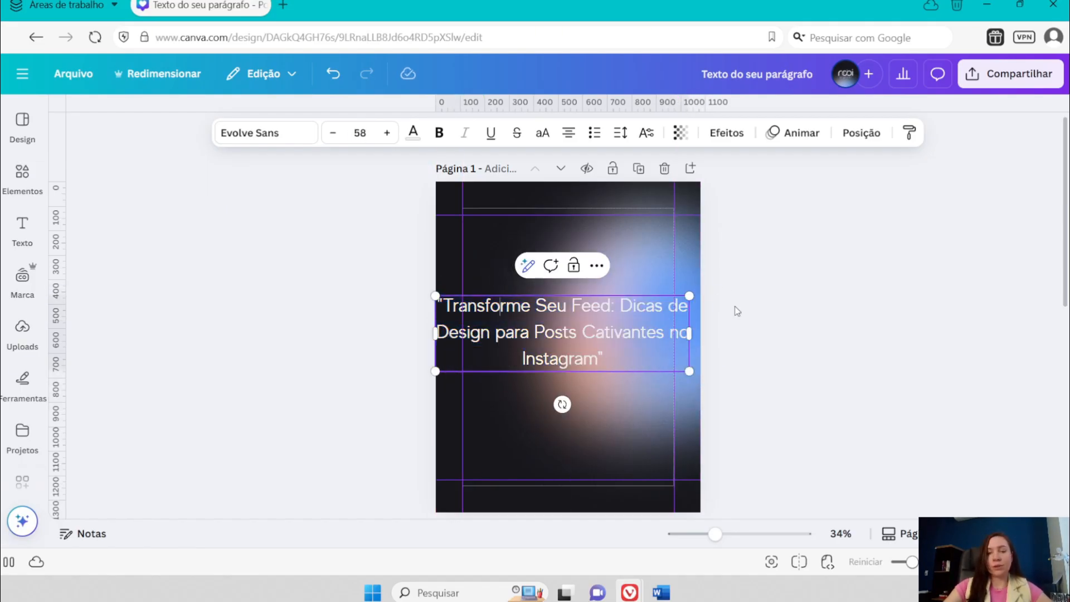
drag(525, 336, 536, 341)
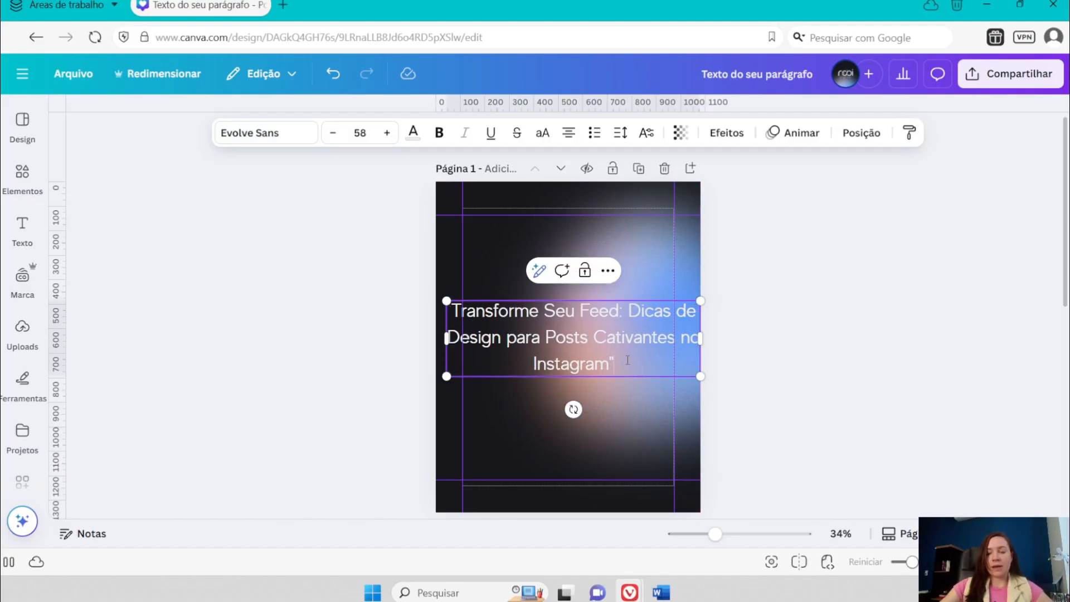
key(BackSpace)
click(788, 335)
- Narrow the headline's text box to wrap onto four lines and place its left edge on the left margin guide
click(620, 343)
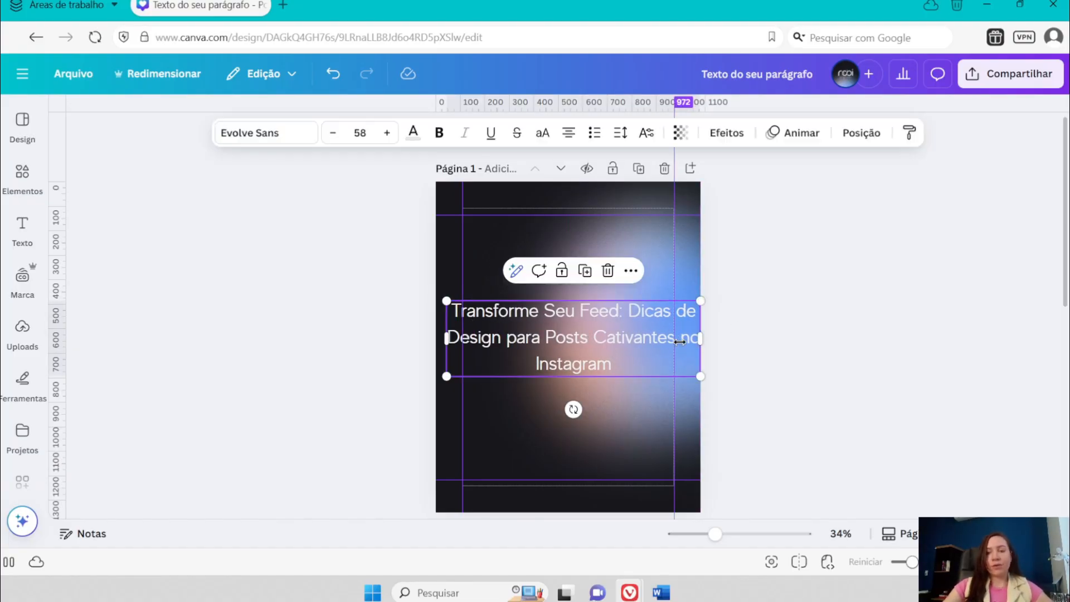
drag(699, 339, 652, 338)
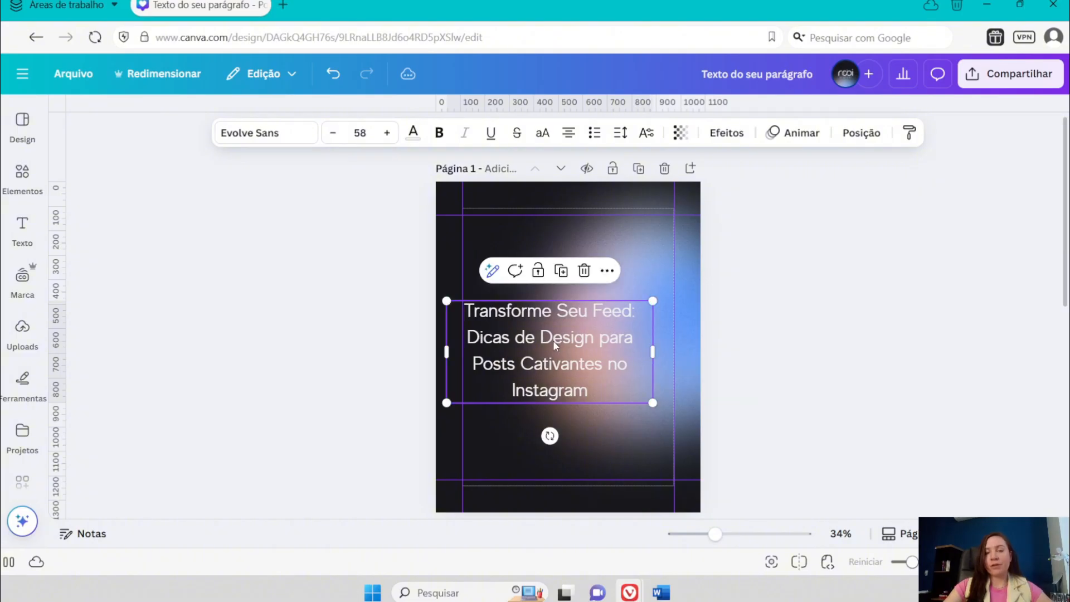
drag(553, 340, 580, 330)
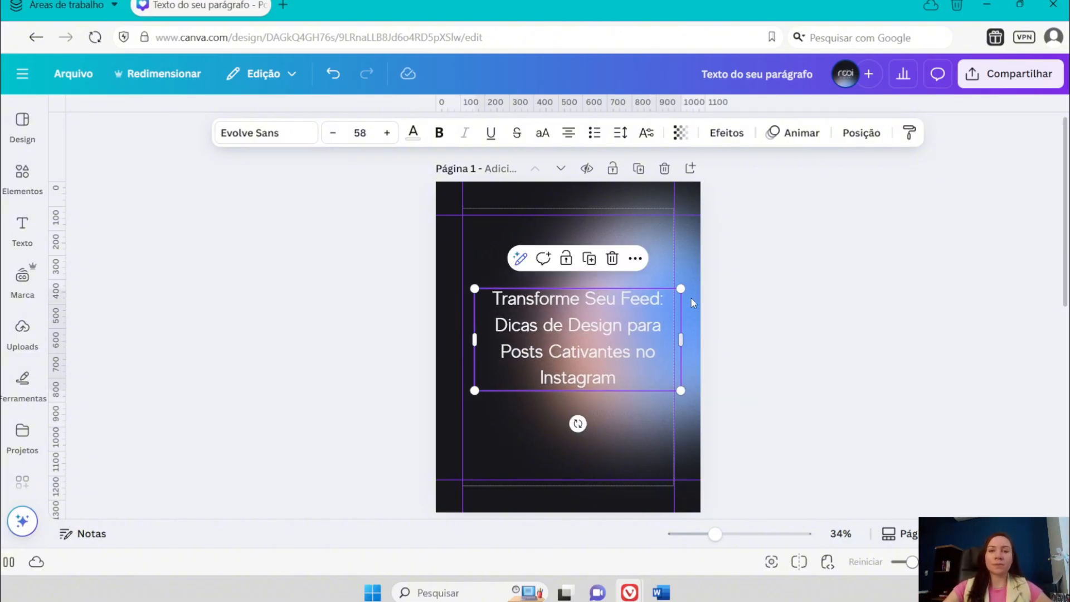
drag(530, 346, 516, 337)
- Left-align the headline and set its line spacing to 1.08
click(569, 133)
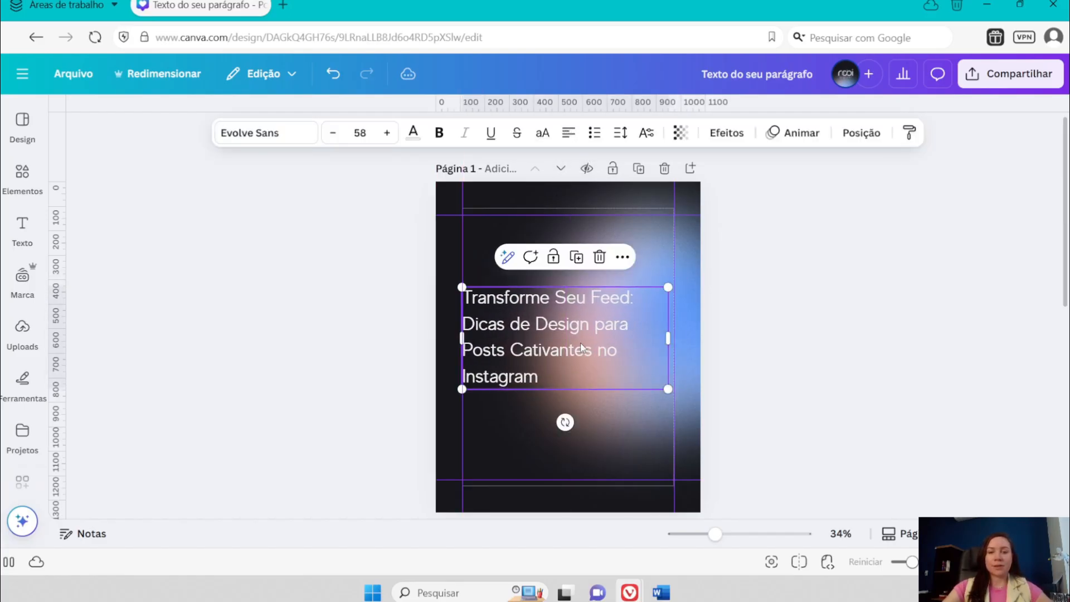
click(620, 133)
mouse_move(594, 242)
mouse_down()
mouse_move(568, 248)
mouse_move(578, 250)
mouse_up()
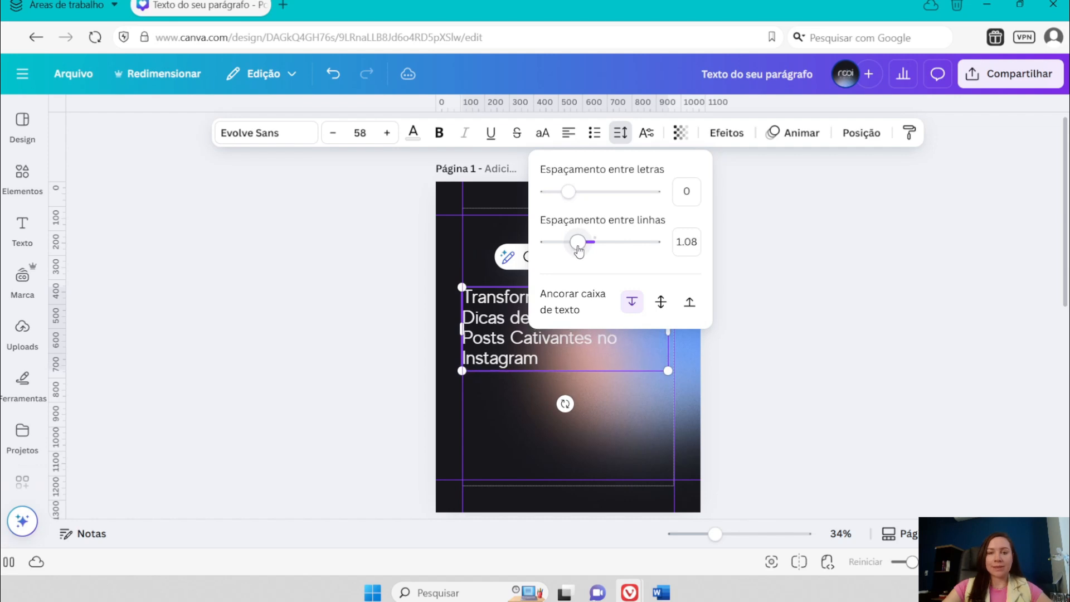
click(543, 373)
- Try the headline in uppercase and switch it back to its original letter case
click(549, 300)
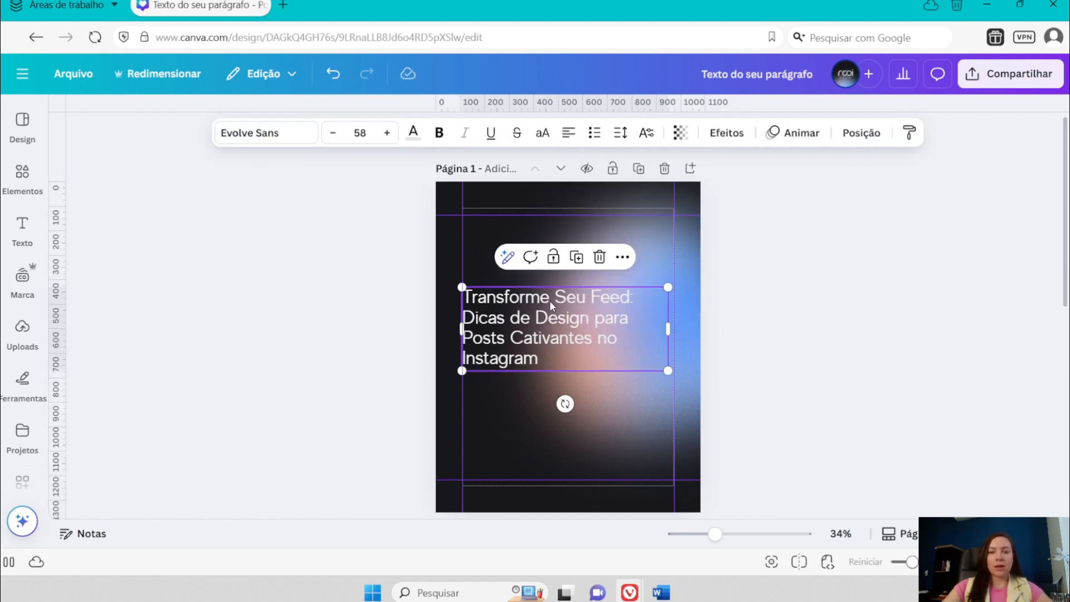
click(543, 134)
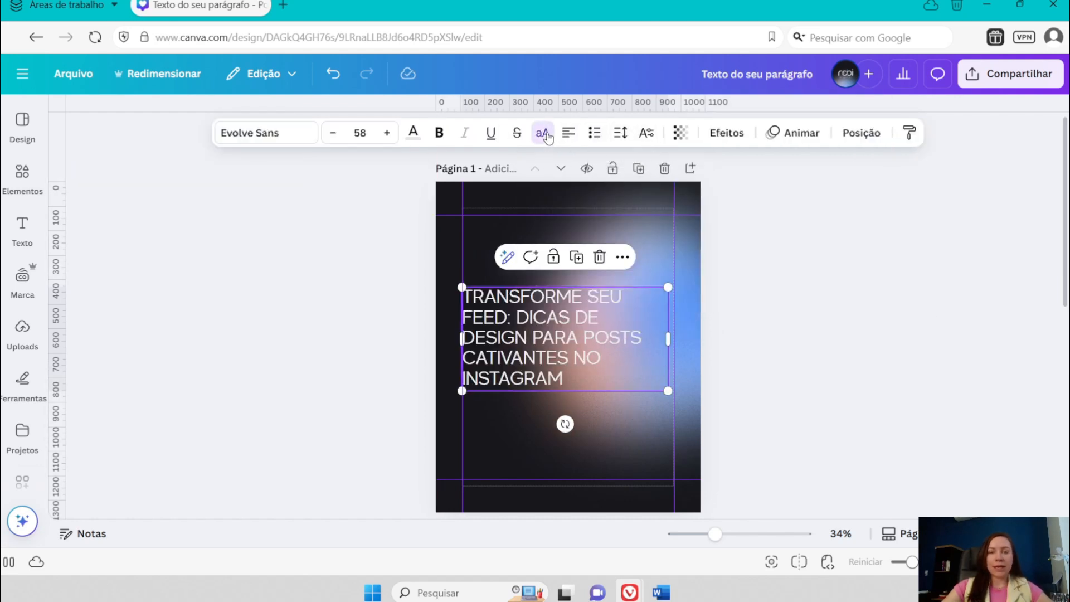
click(544, 134)
- Change the initials of "seu", "feed", "dicas", "design", "posts" and "cativantes" in the headline to lowercase
click(567, 298)
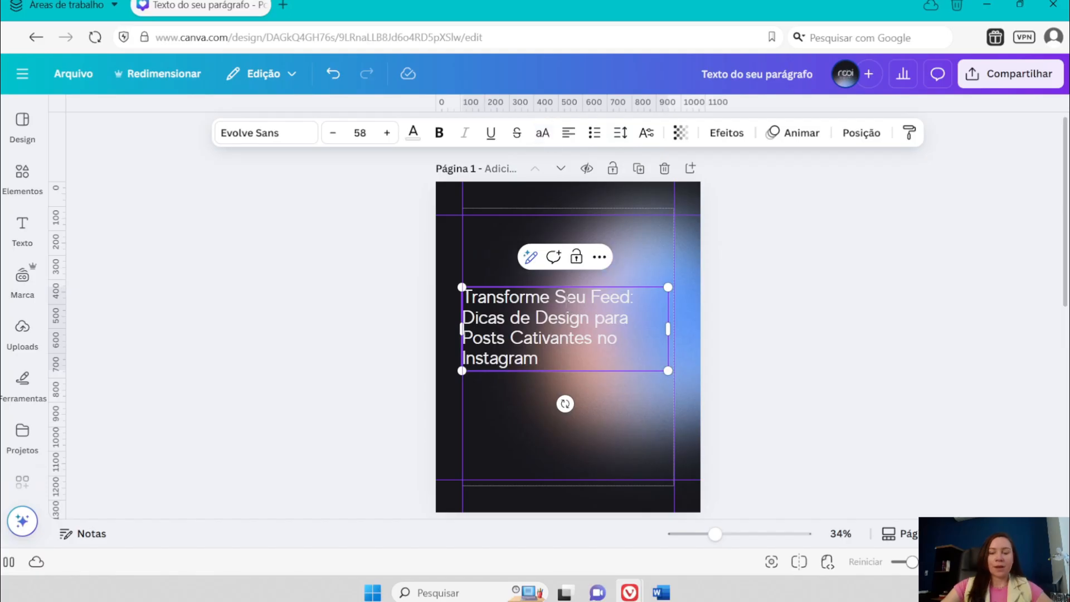
key(BackSpace)
text(s)
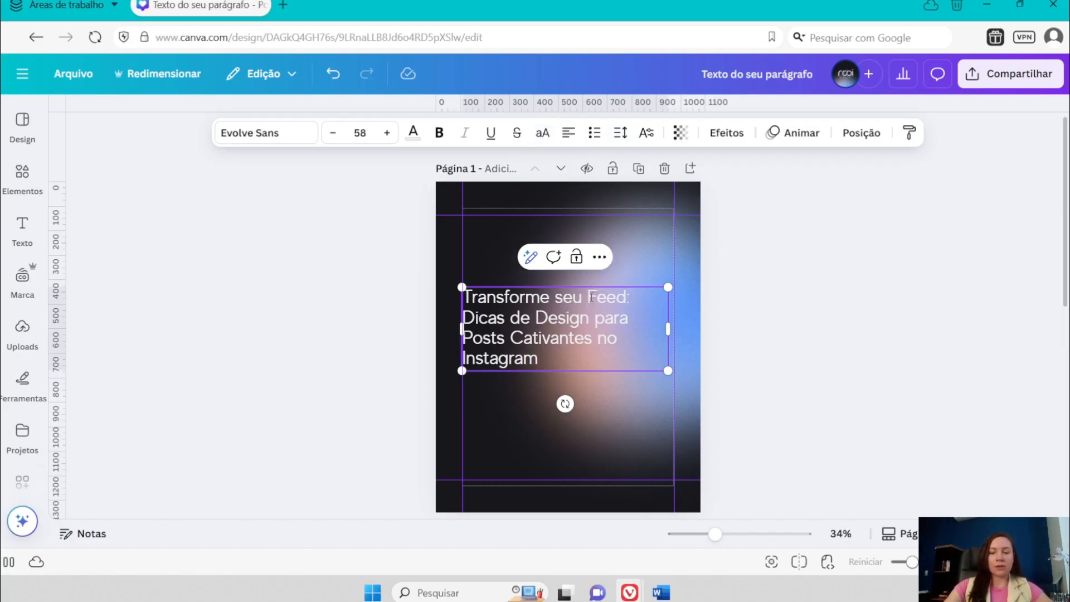
key(BackSpace)
text(f)
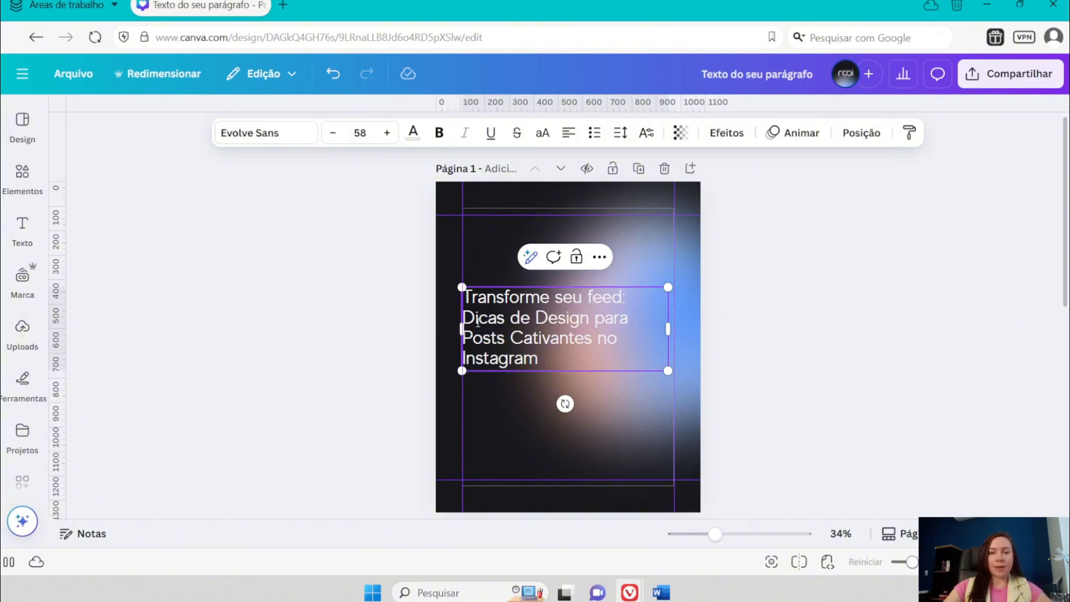
key(BackSpace)
text(d)
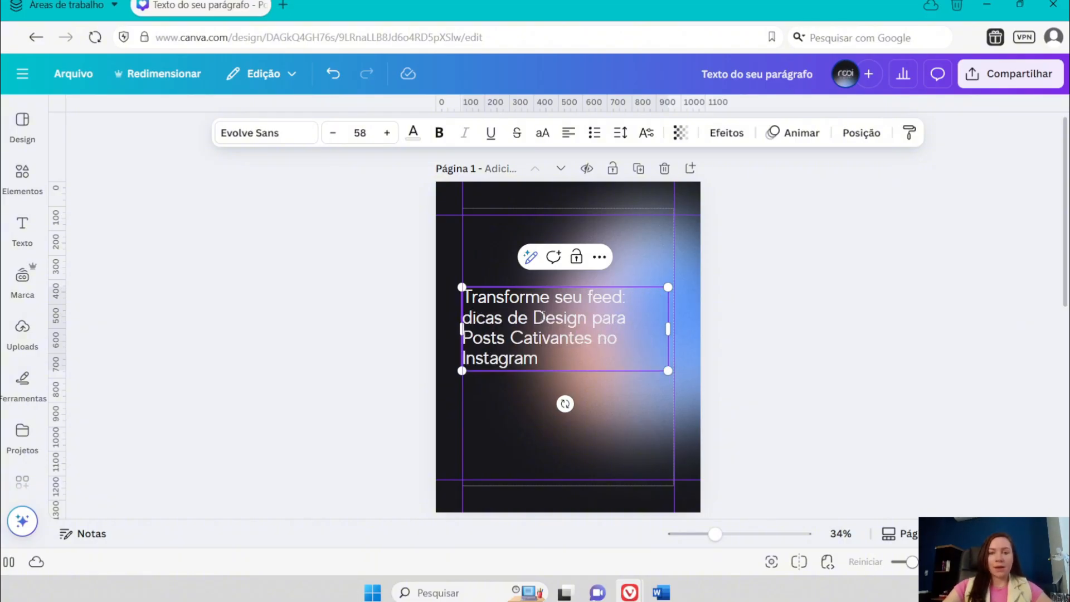
key(BackSpace)
text(d)
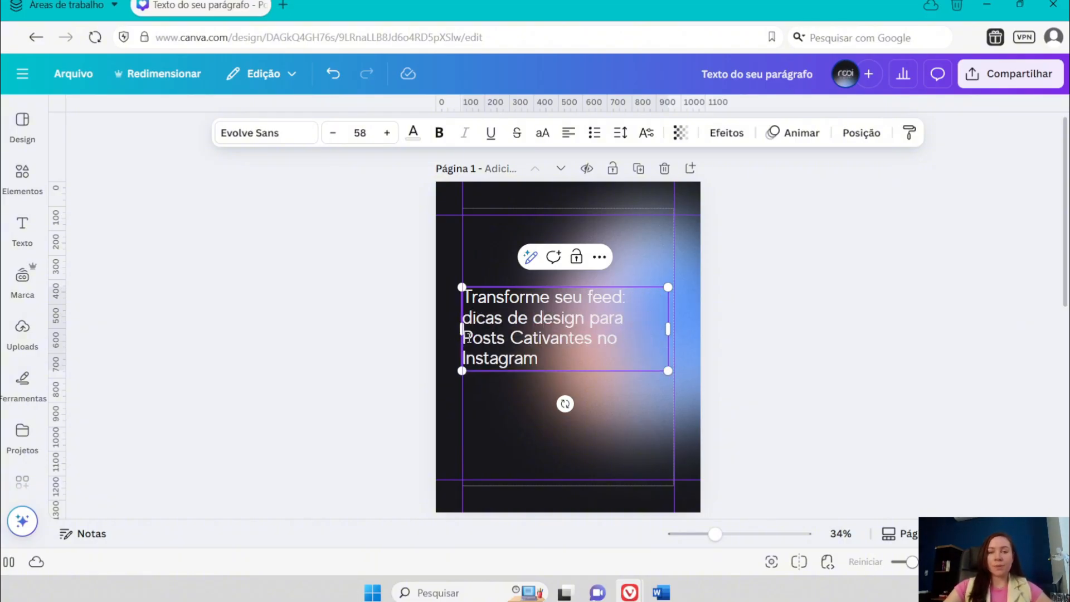
key(BackSpace)
text(p)
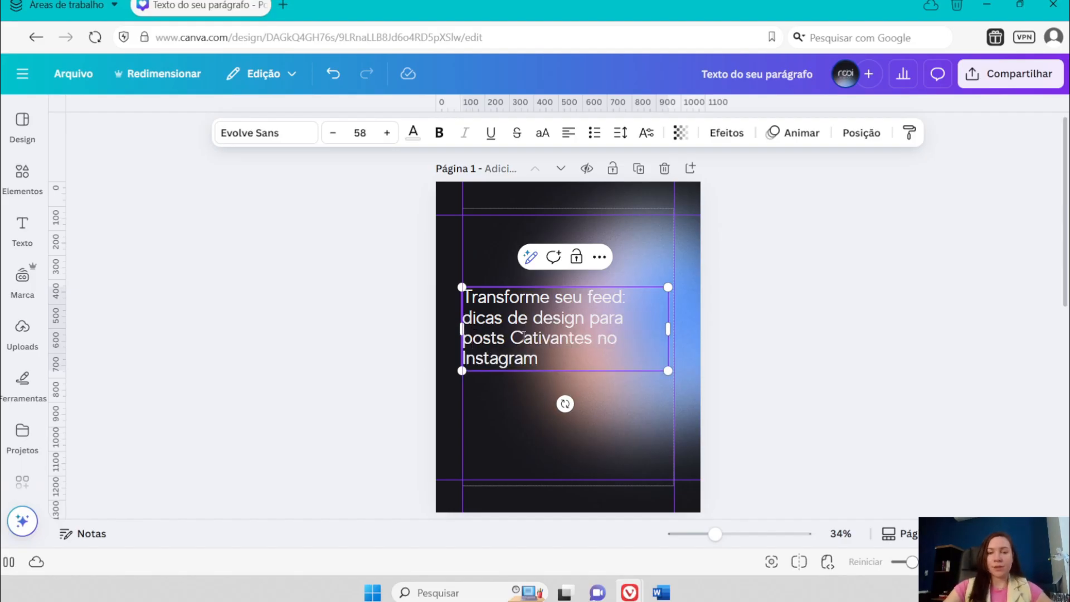
key(BackSpace)
text(c)
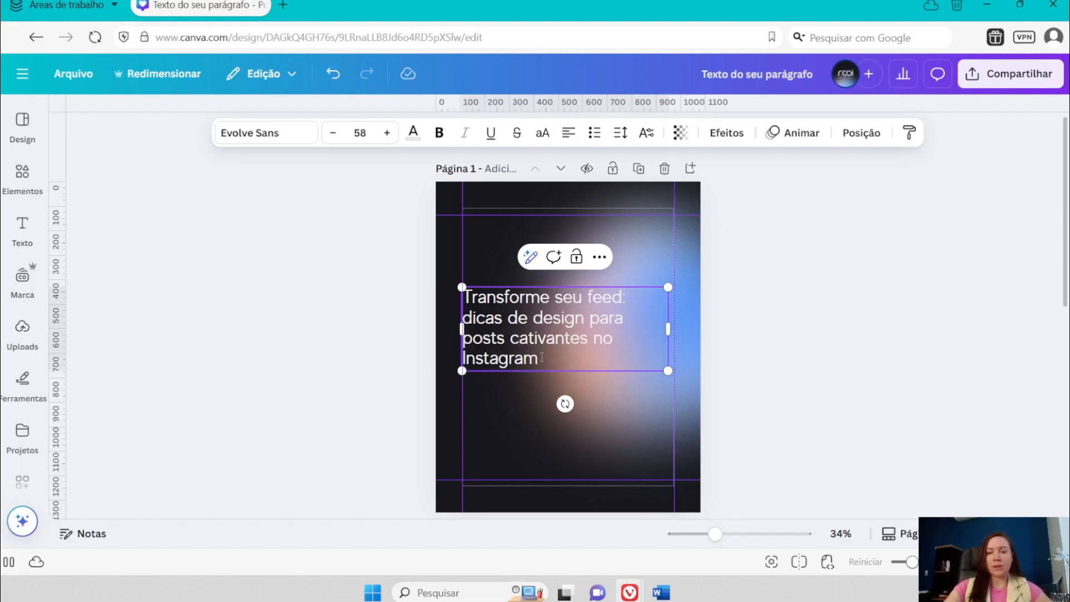
click(745, 305)
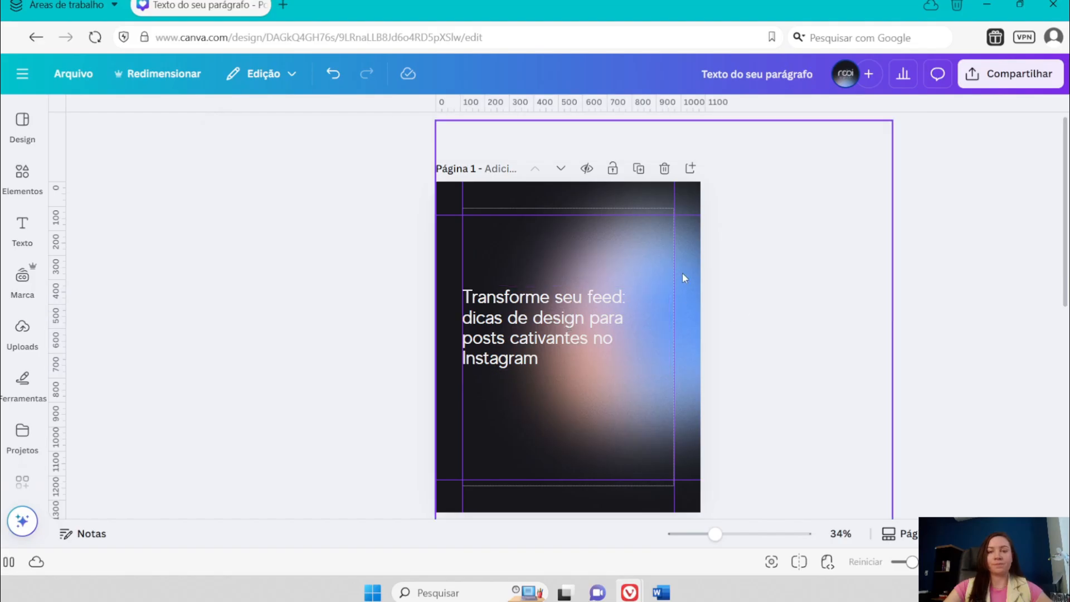
- Rotate the background photo 180 degrees, then move and enlarge it so the blue glow fills the lower right of page 1
drag(615, 224, 604, 243)
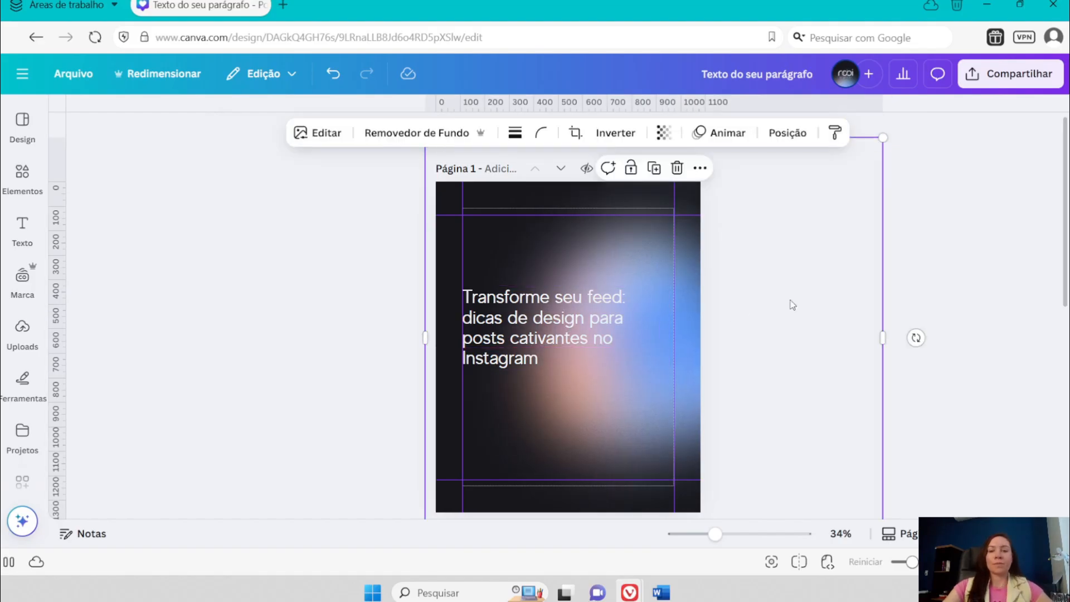
drag(886, 343, 656, 480)
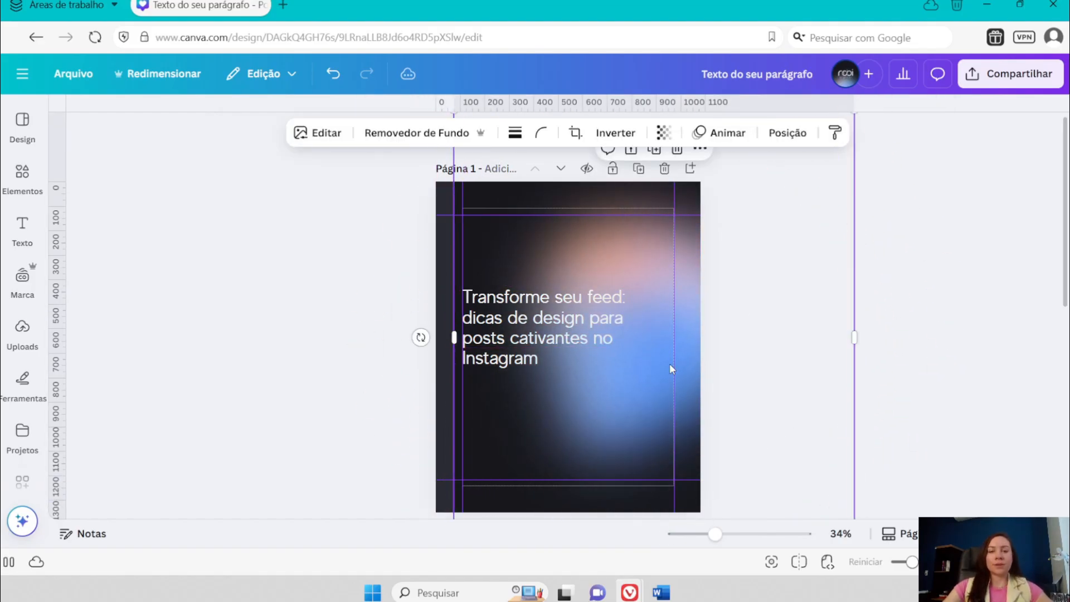
drag(670, 364, 584, 517)
drag(769, 262, 815, 226)
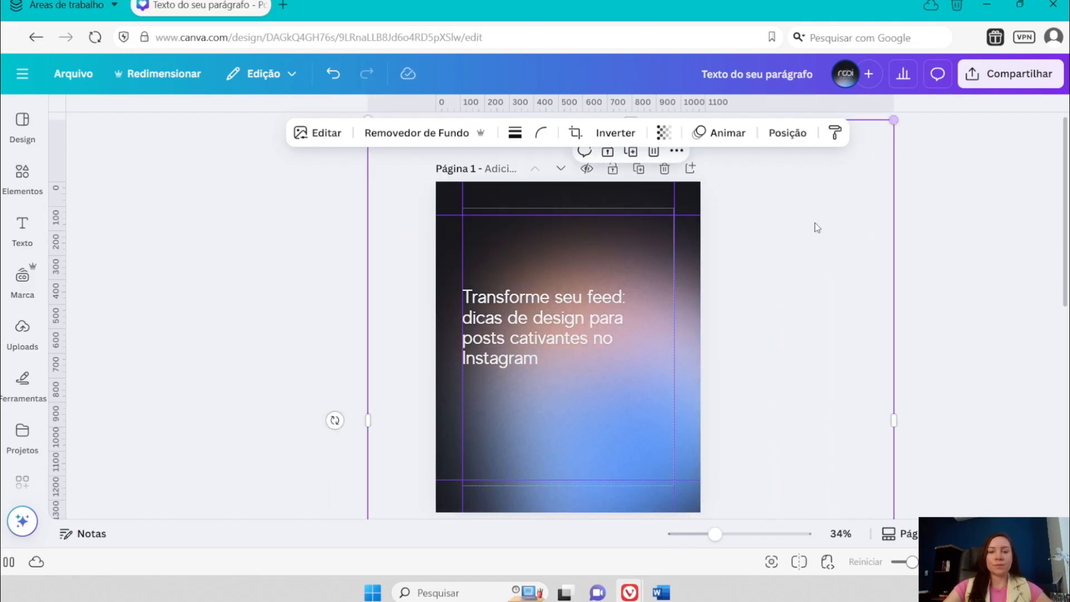
- Move the headline slightly down and right and set its text colour to the dark document colour
drag(621, 297, 637, 322)
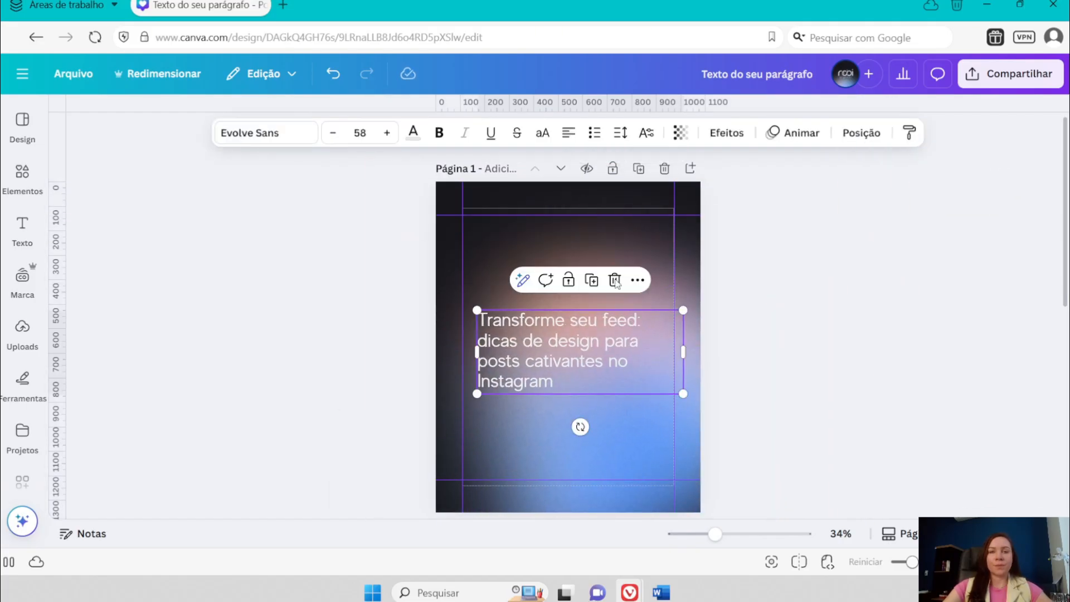
click(413, 132)
click(114, 281)
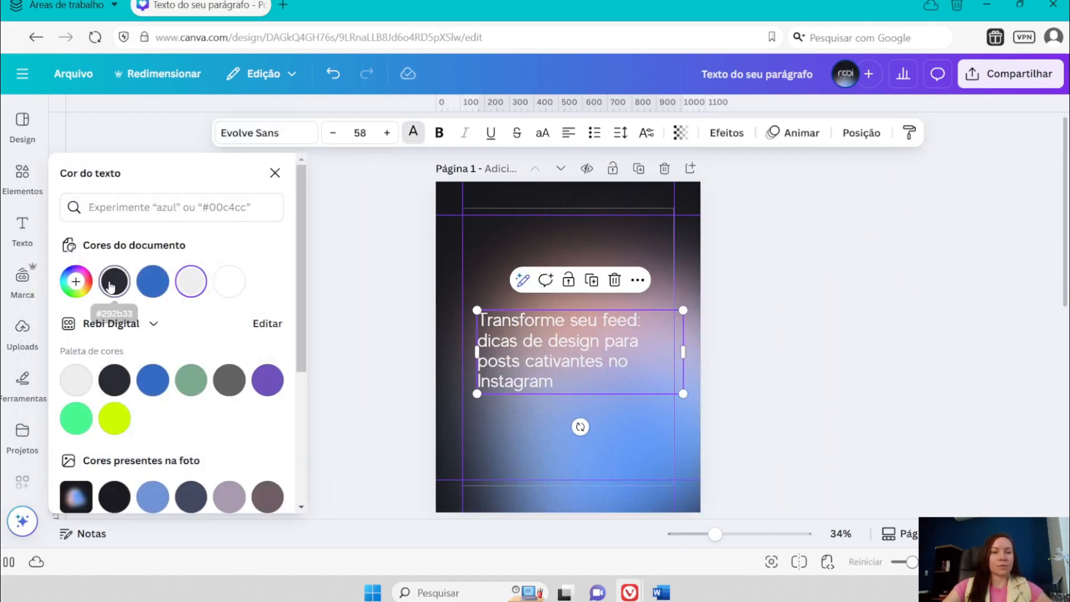
- Set the headline's text colour to white and the background photo's transparency to 51
click(229, 281)
drag(658, 388, 654, 389)
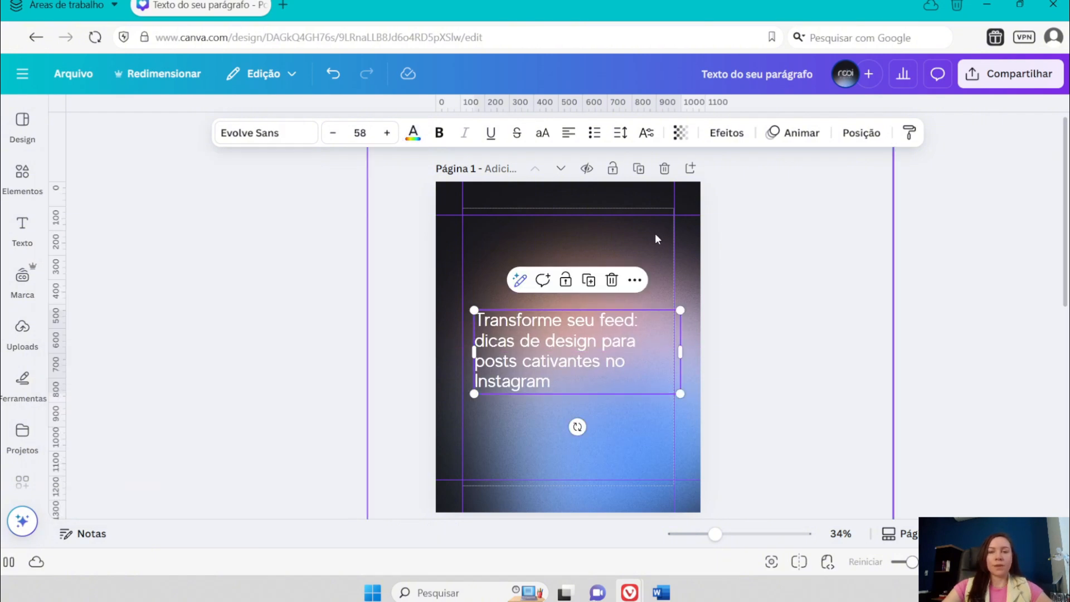
click(655, 233)
click(662, 134)
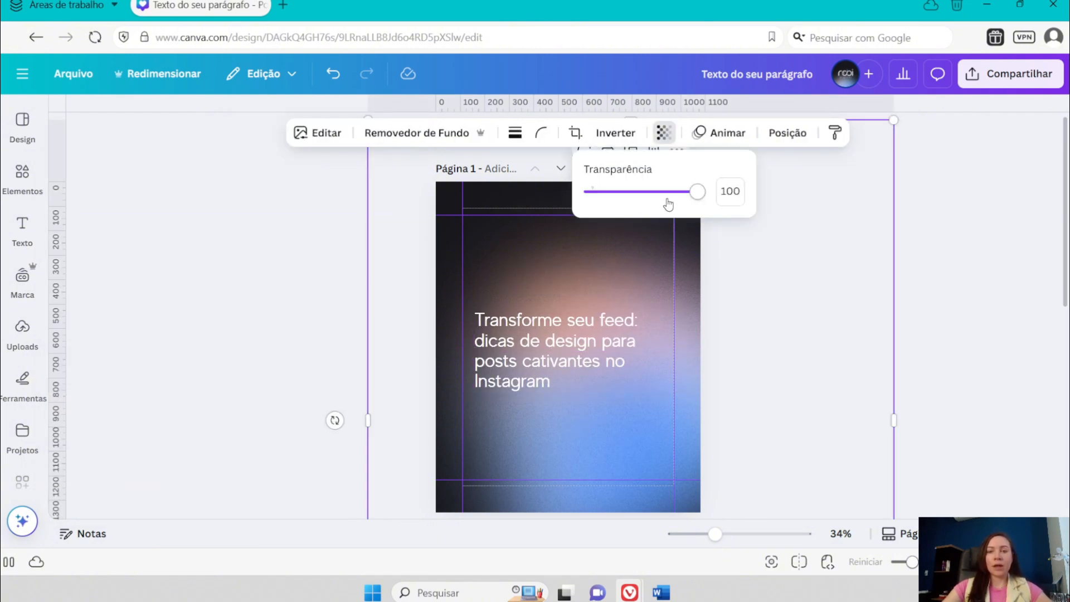
drag(697, 192, 643, 199)
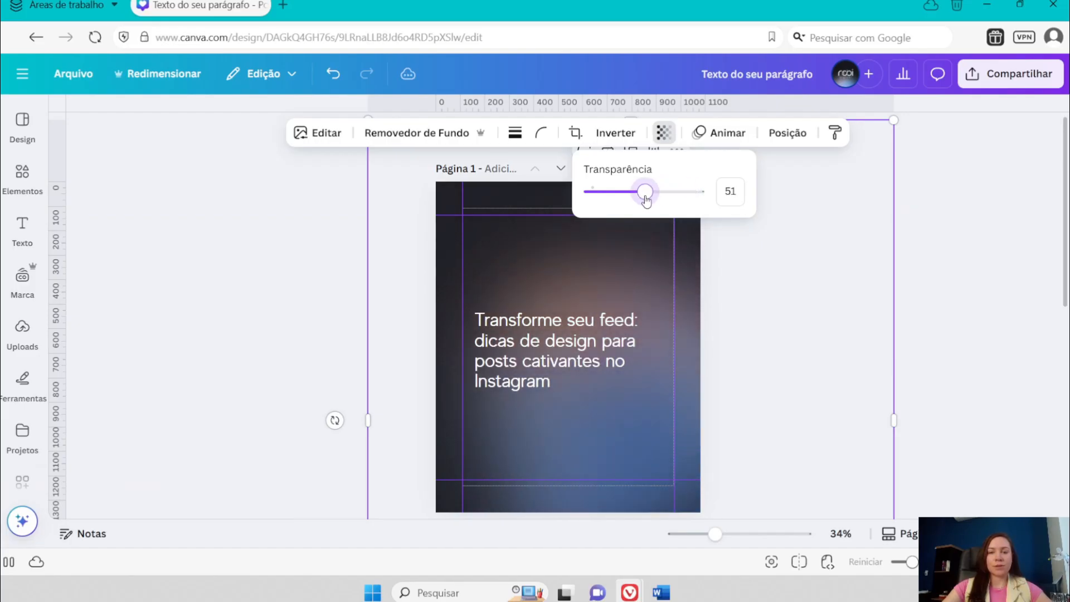
- Narrow the headline's text box to fit its lines and centre it horizontally within the page's margin guides
drag(575, 342, 582, 337)
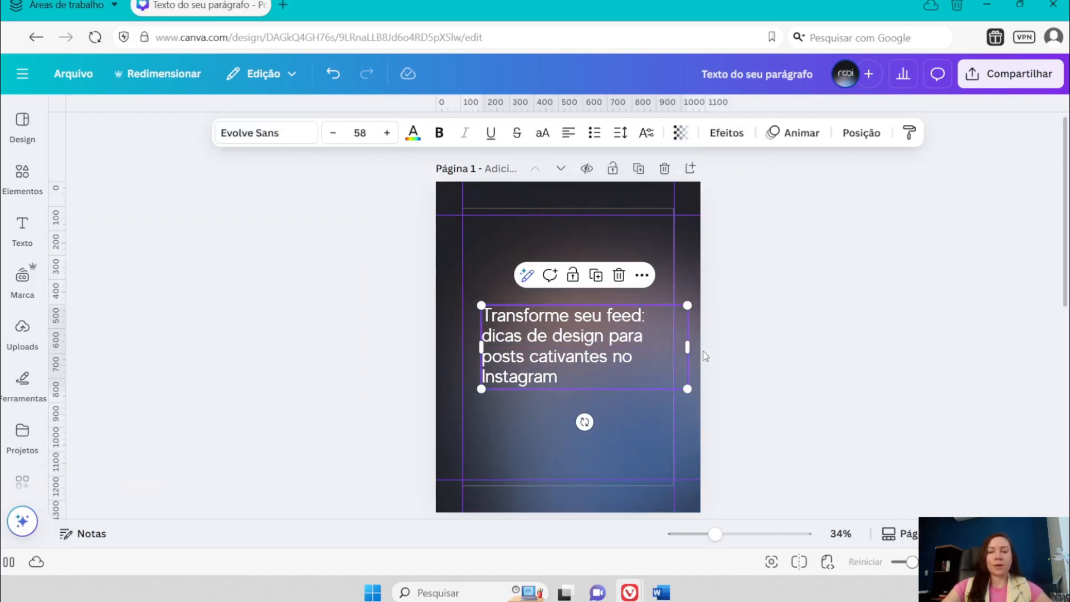
drag(681, 348, 662, 348)
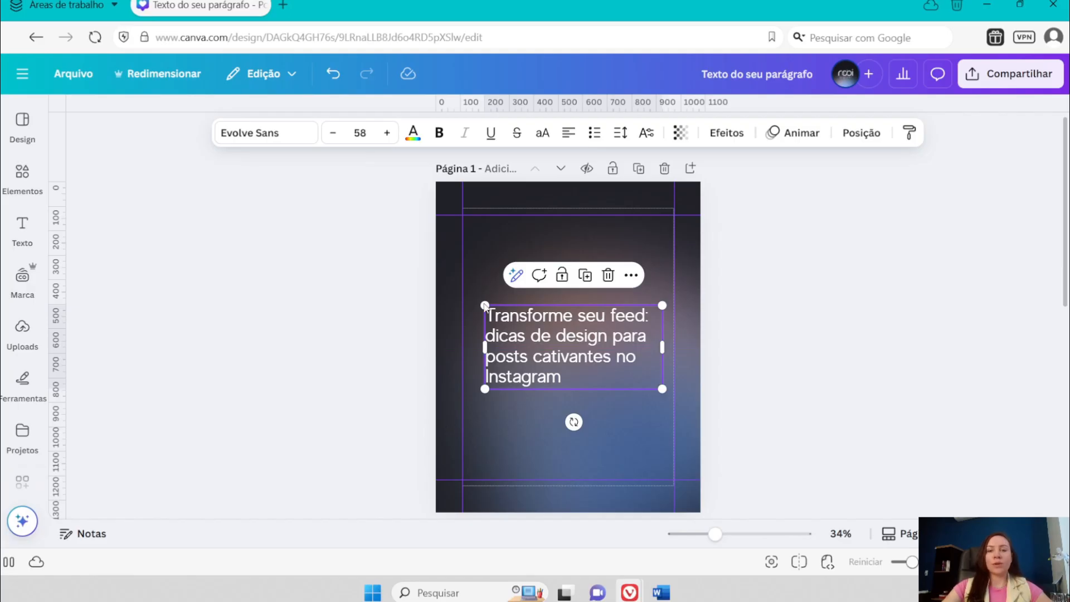
drag(550, 334, 543, 334)
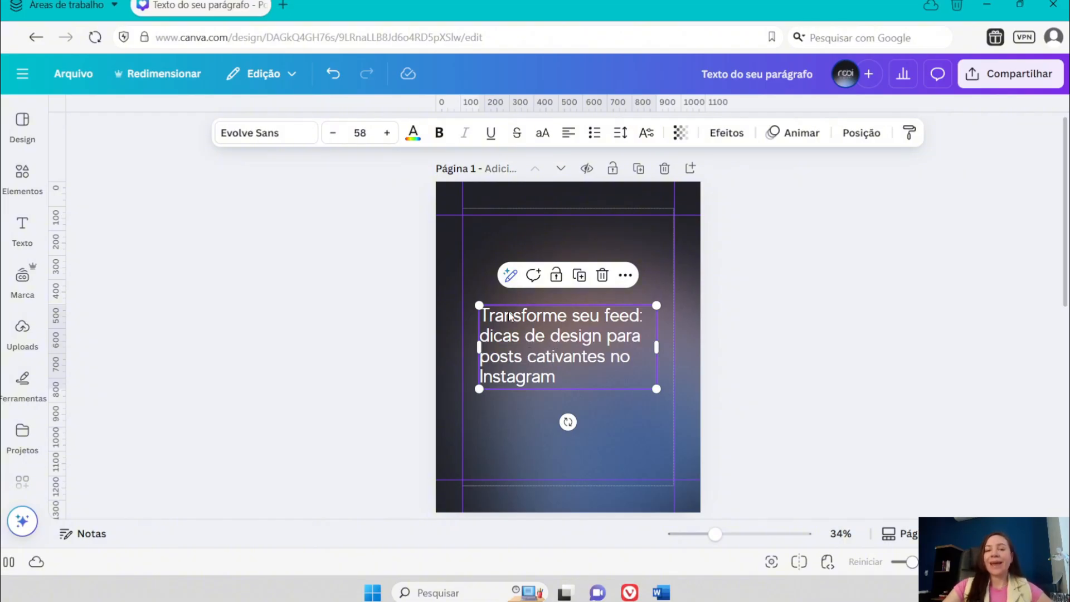
- Rewrite the headline with the AI Reescrever option and replace it with "Revolucione seu feed: truques de design para posts irresistíveis no Instagram!"
click(510, 275)
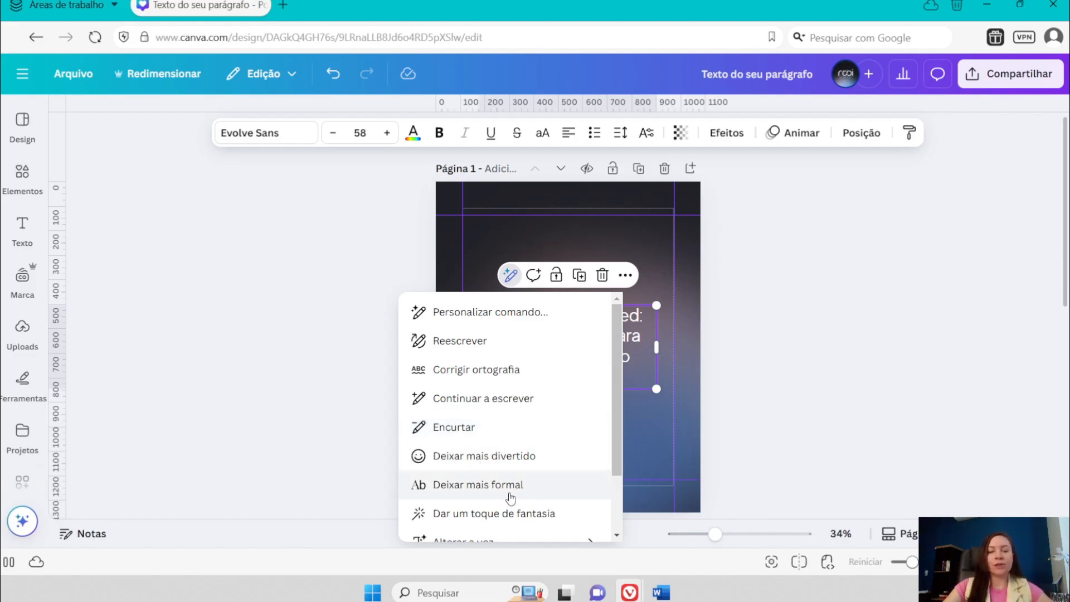
scroll(510, 496, down, 1)
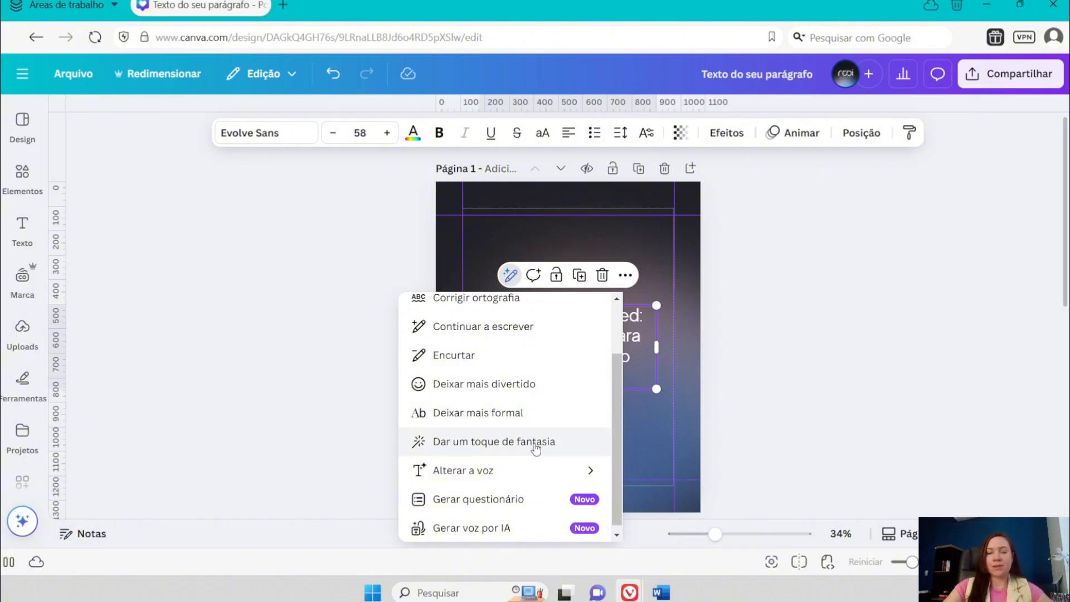
mouse_move(586, 475)
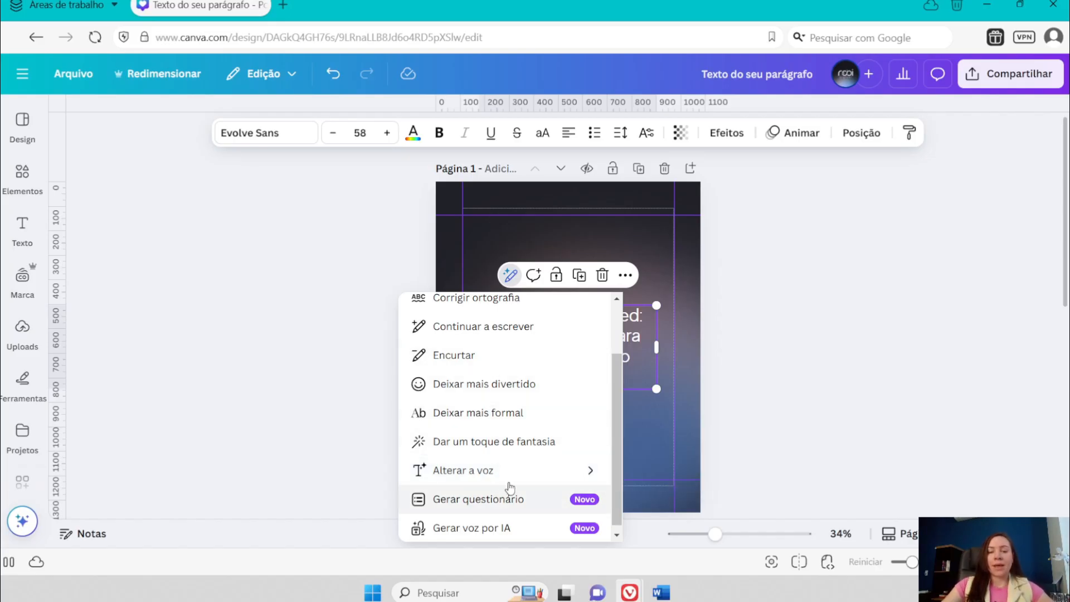
scroll(490, 435, up, 3)
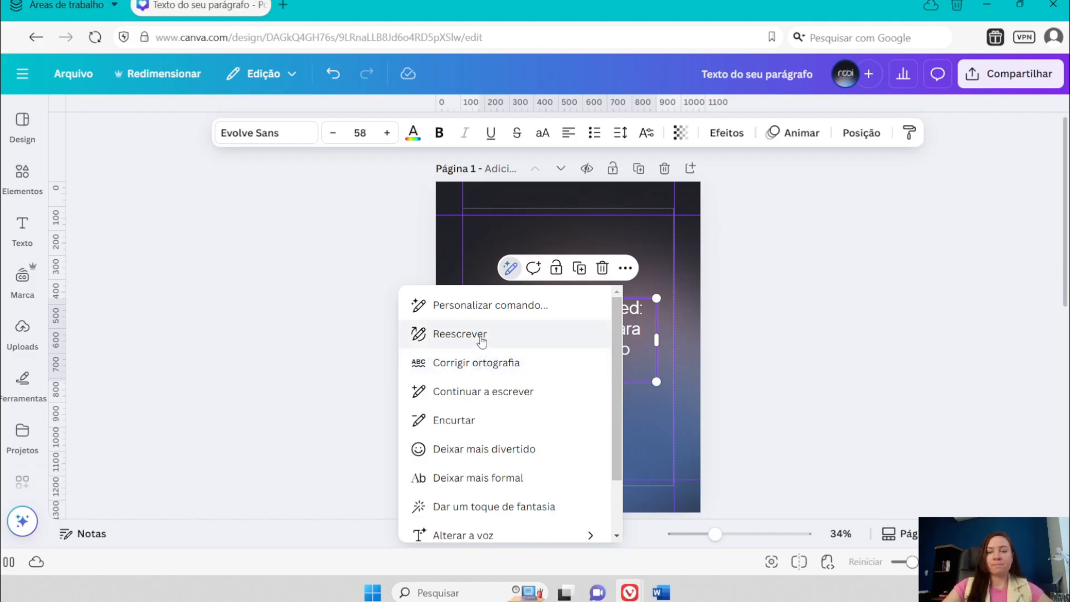
click(497, 452)
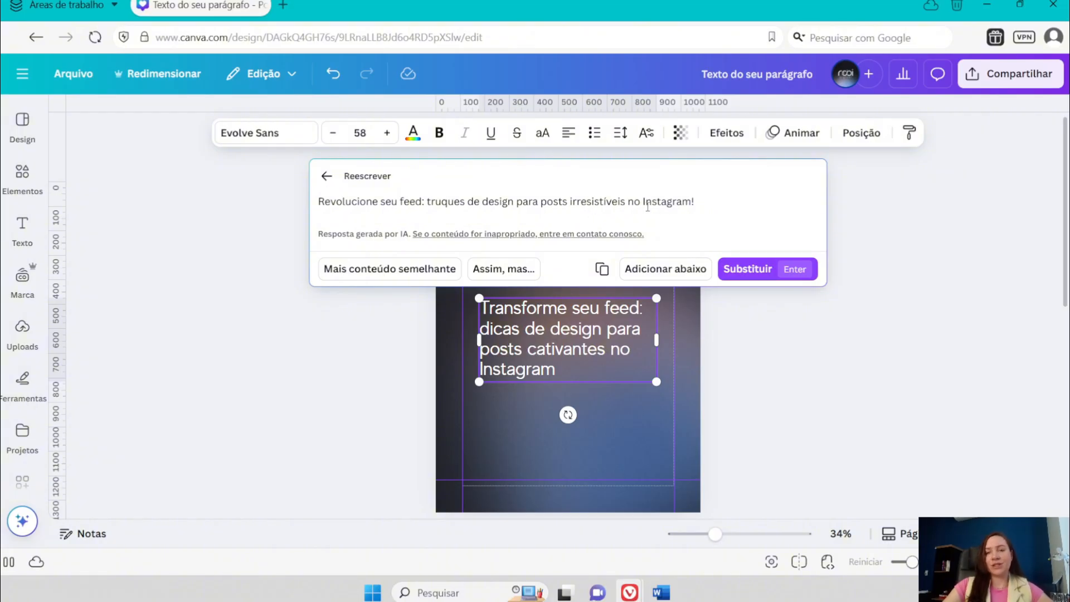
click(745, 268)
click(872, 256)
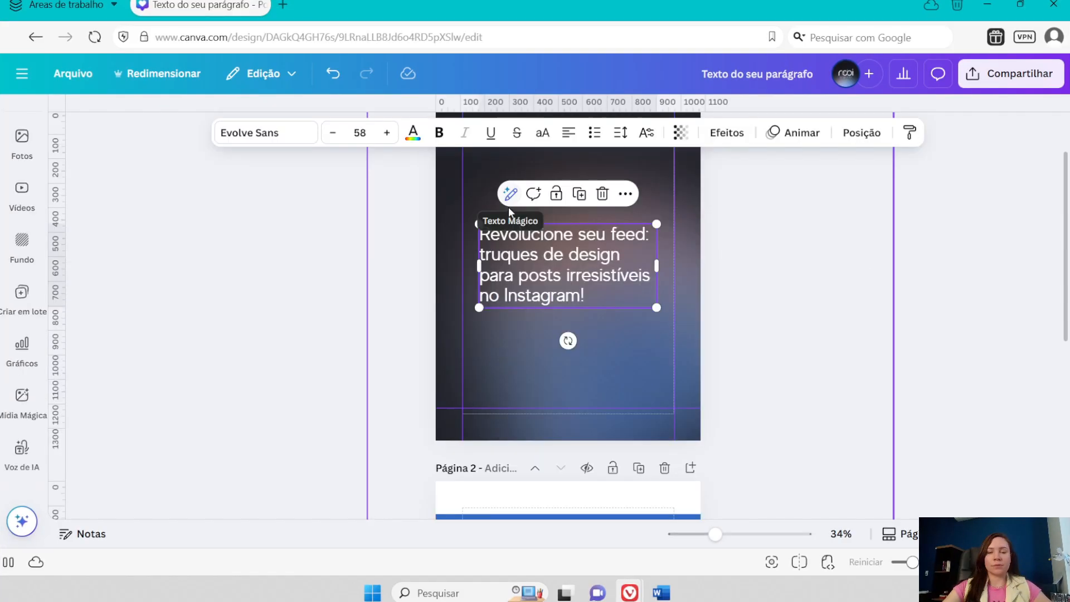
- Open AI voice generation for the headline text and check its available languages and the Português (Brasil) voices
click(511, 194)
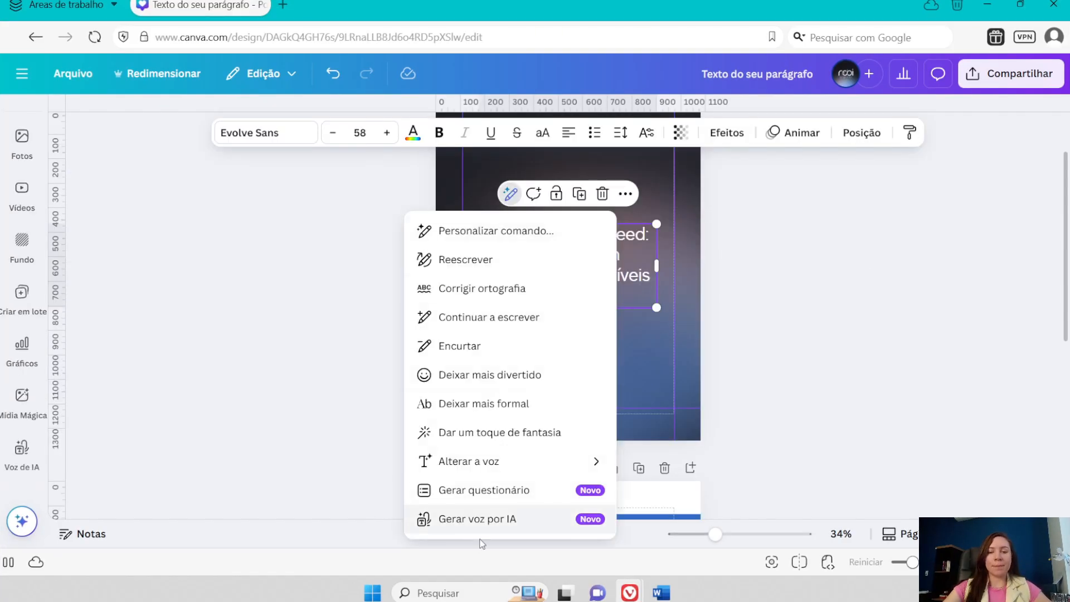
click(505, 519)
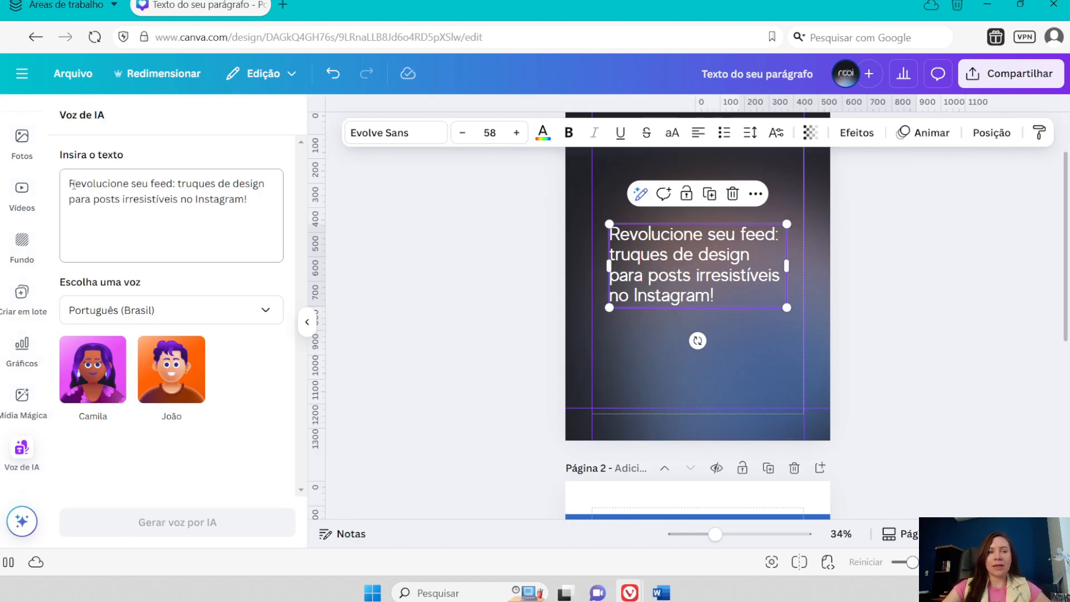
click(159, 310)
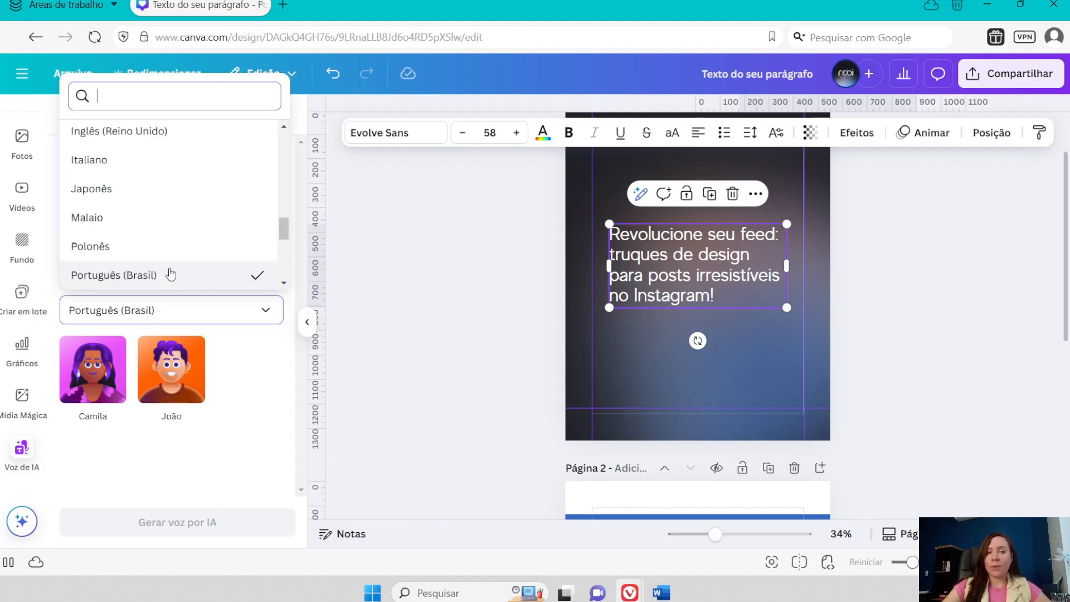
click(176, 313)
mouse_move(173, 375)
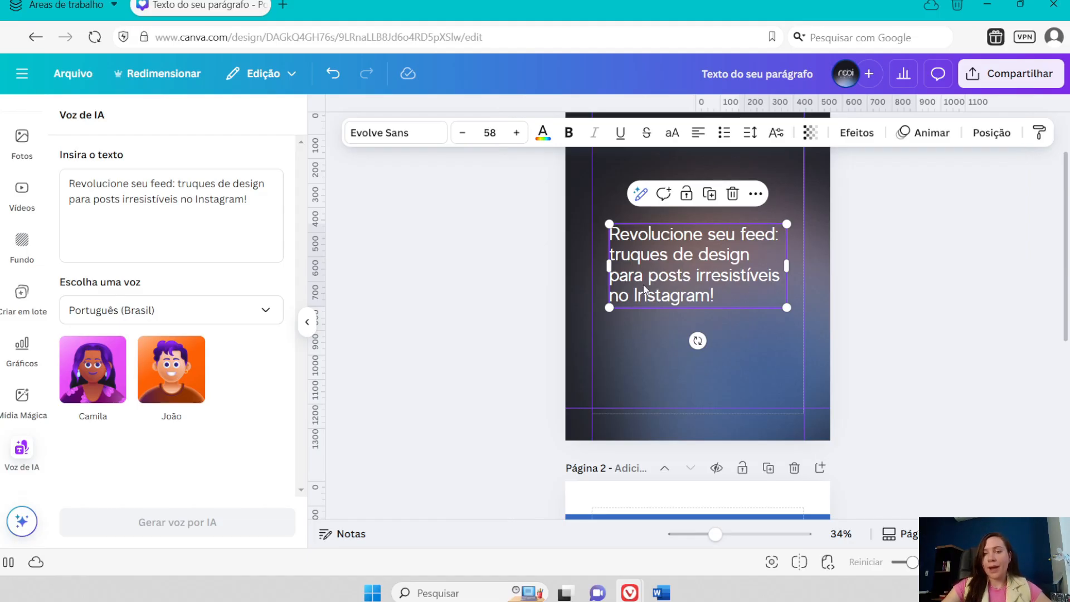
click(307, 322)
- Generate an AI quiz from the headline text and delete it from page 1
click(510, 194)
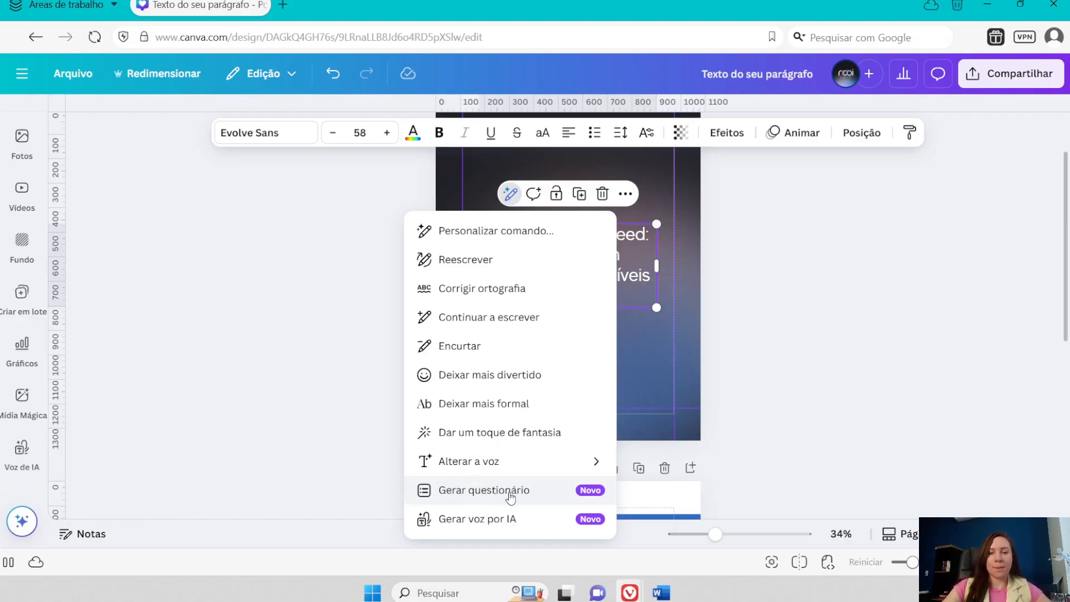
click(511, 493)
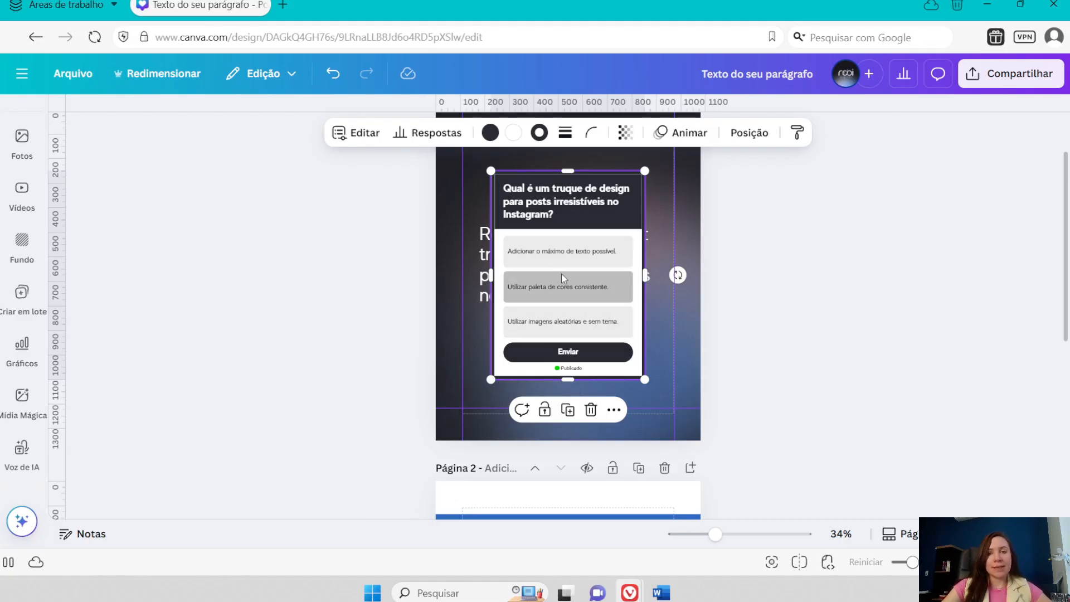
drag(560, 274, 561, 265)
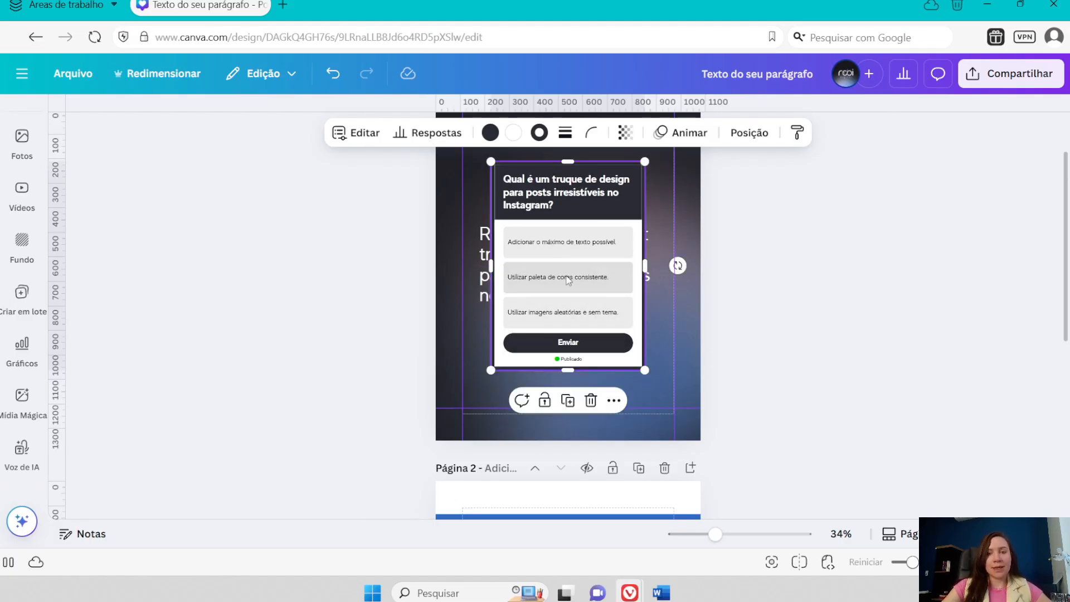
click(591, 400)
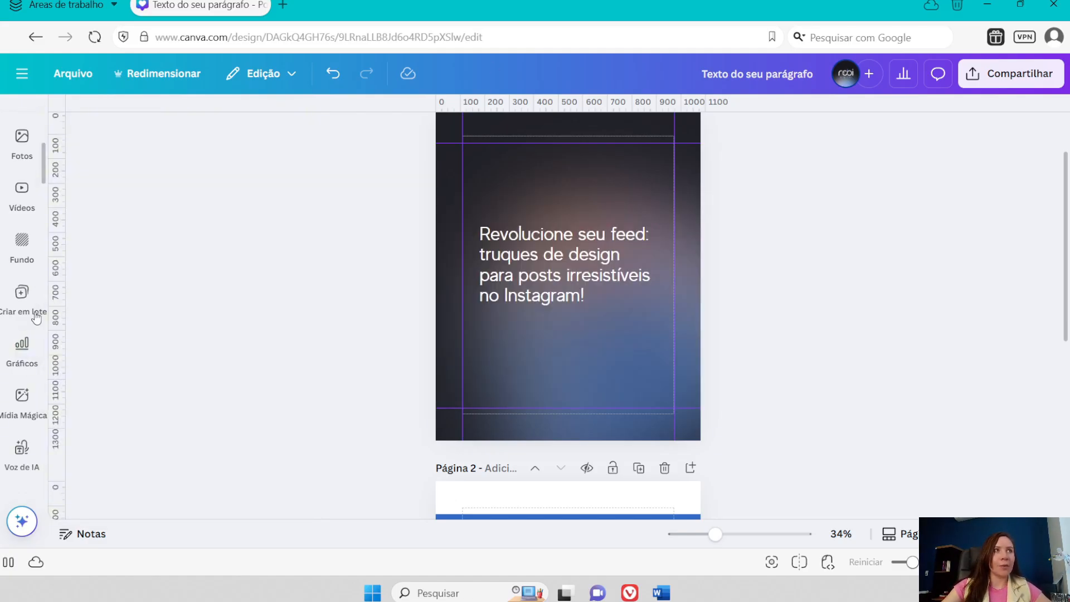
- Look through the pinned app shortcuts and open the Apps library
click(21, 448)
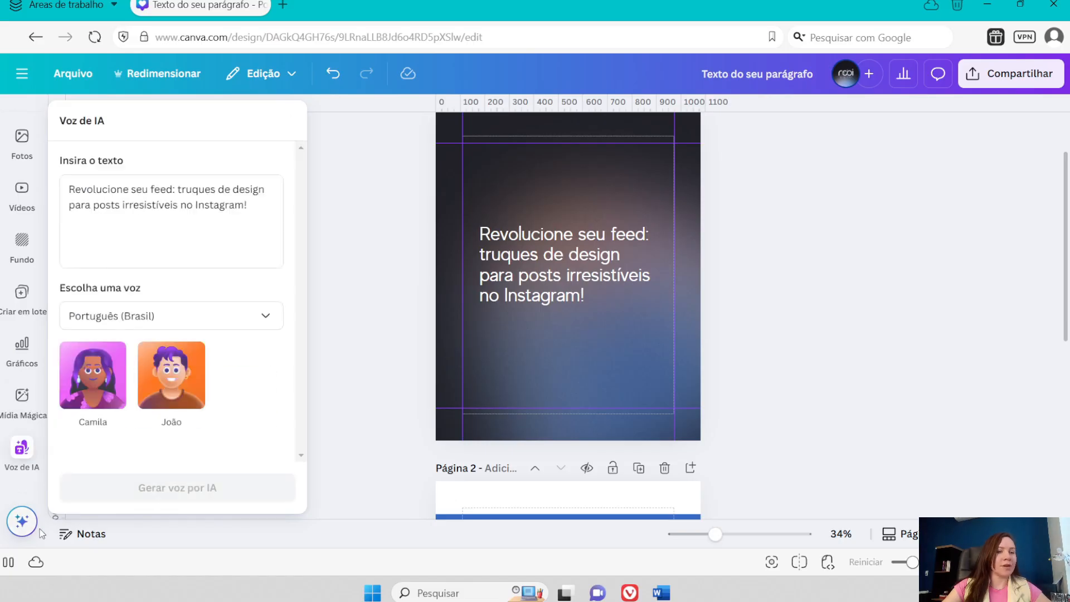
scroll(23, 364, down, 4)
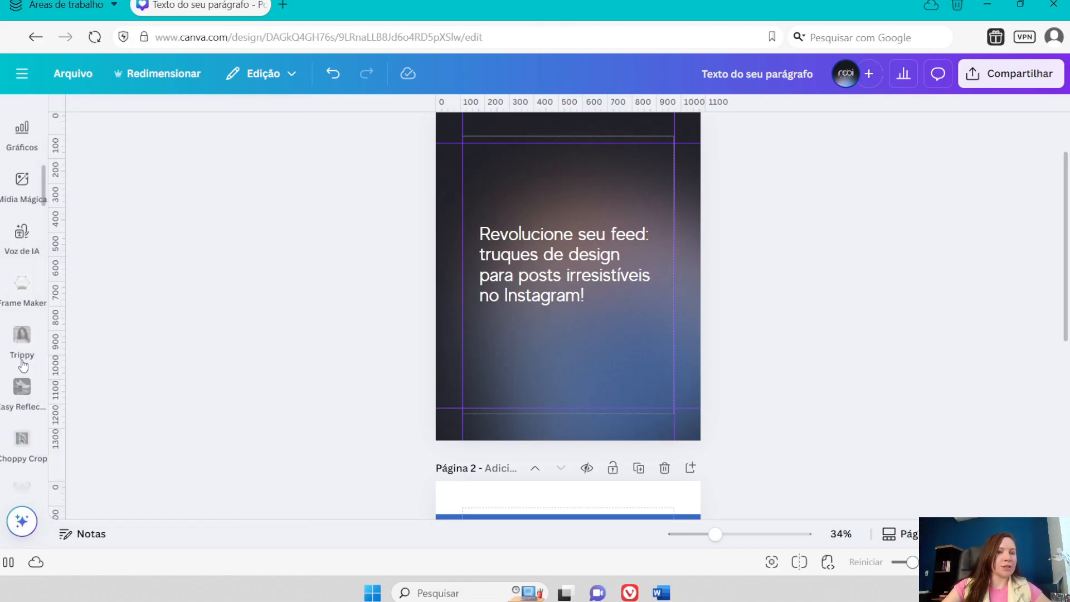
scroll(30, 280, up, 5)
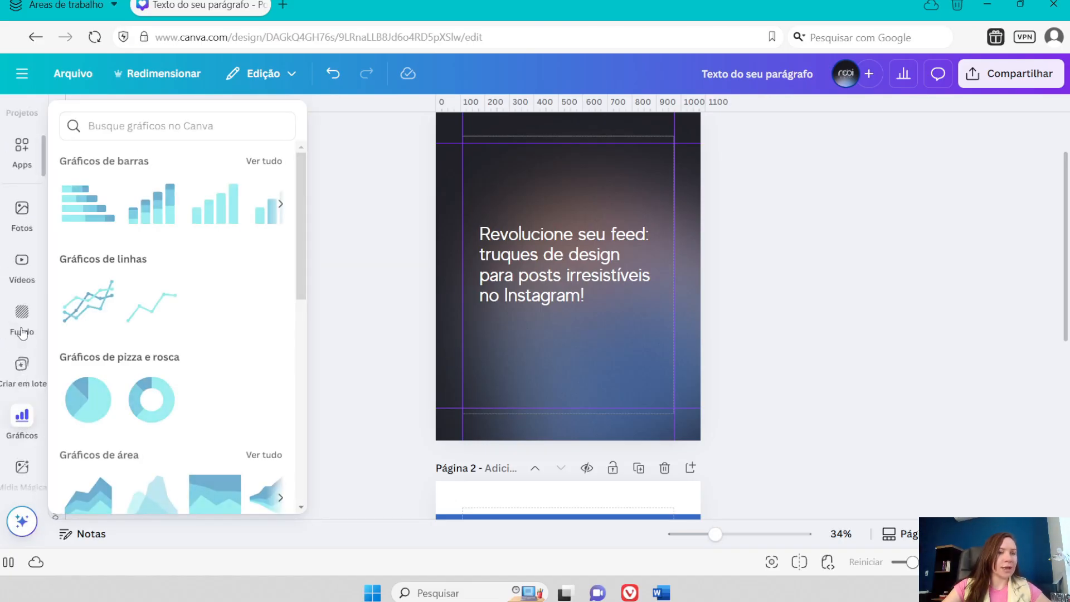
scroll(23, 333, up, 3)
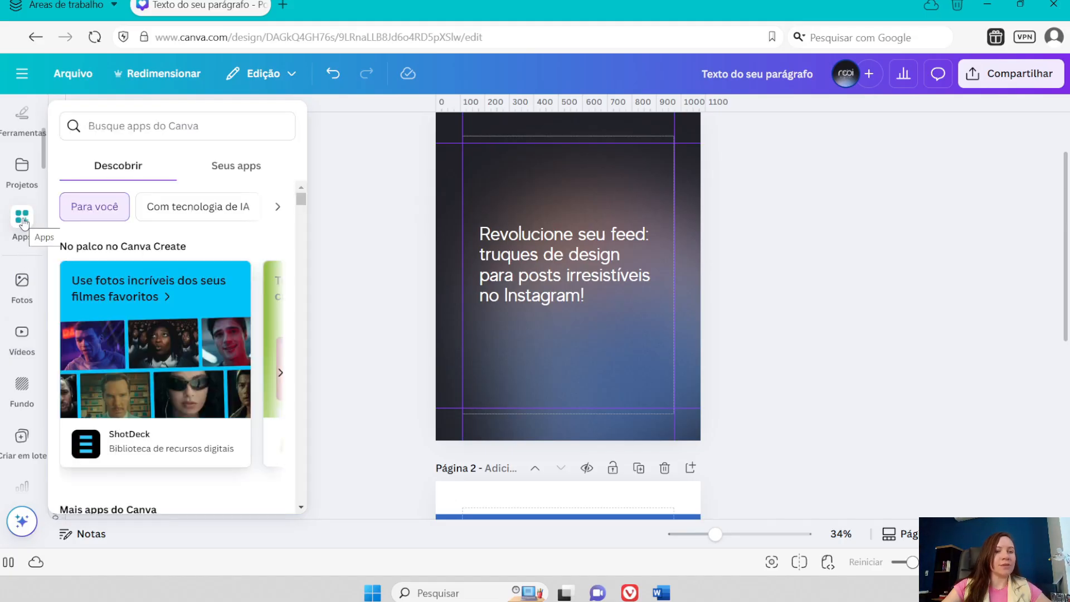
click(23, 223)
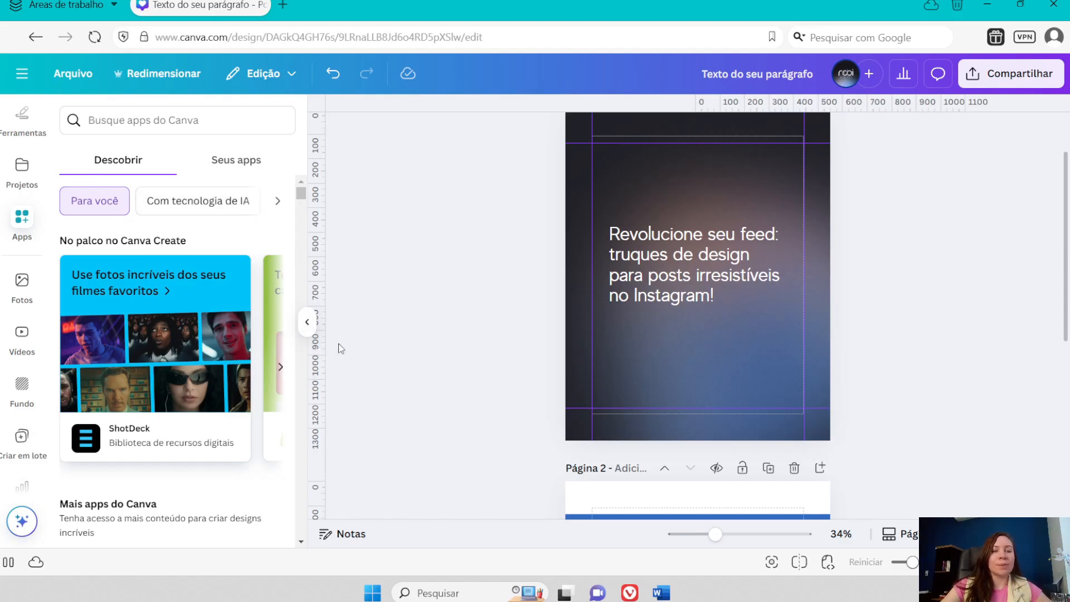
- Browse the featured apps under "No palco no Canva Create" and display the account's own apps
click(281, 367)
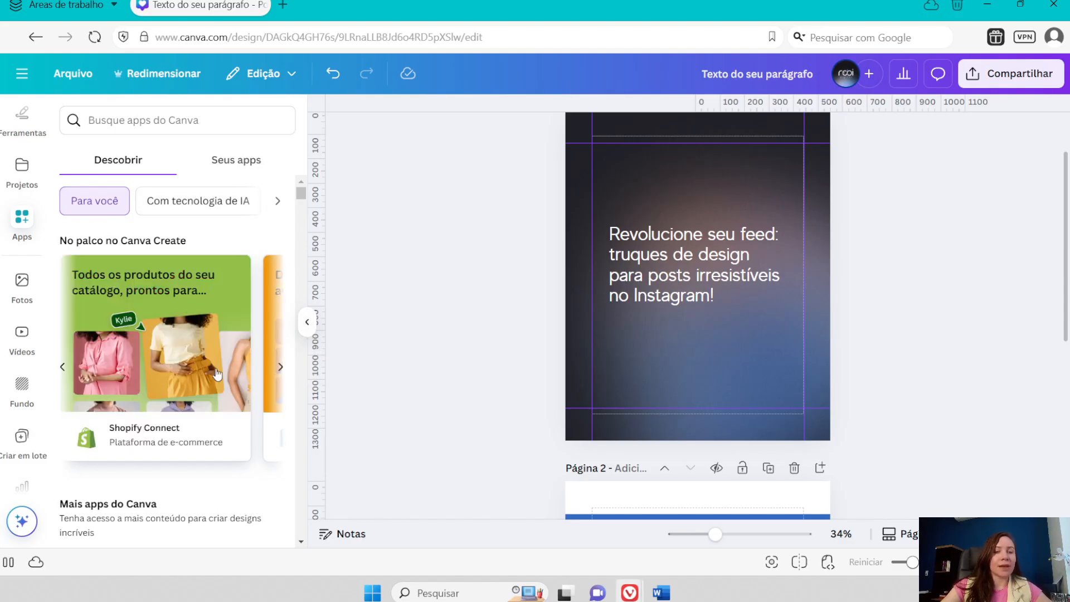
click(281, 367)
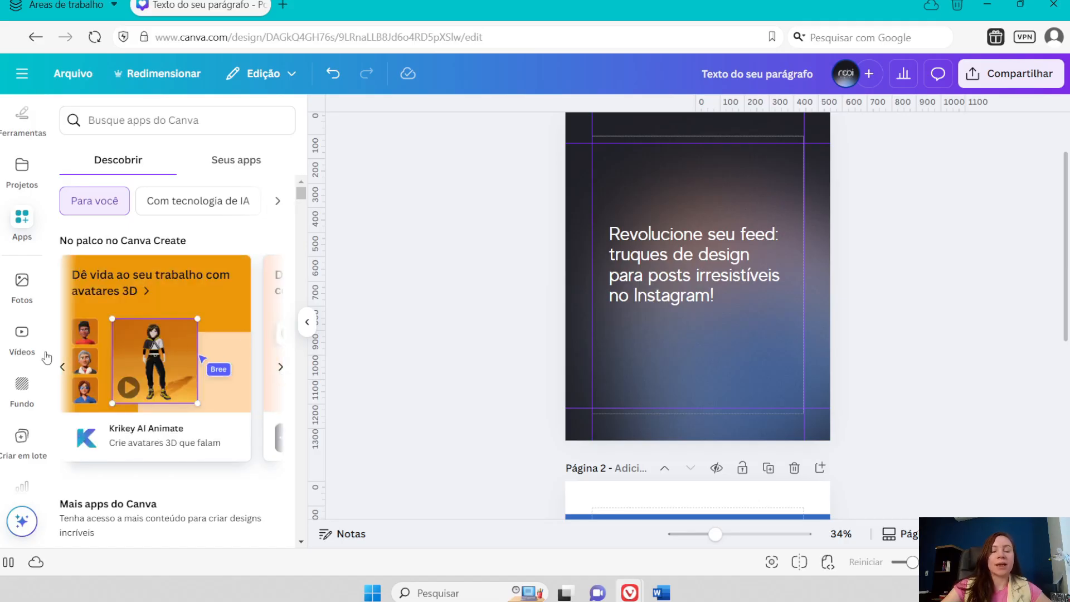
click(280, 367)
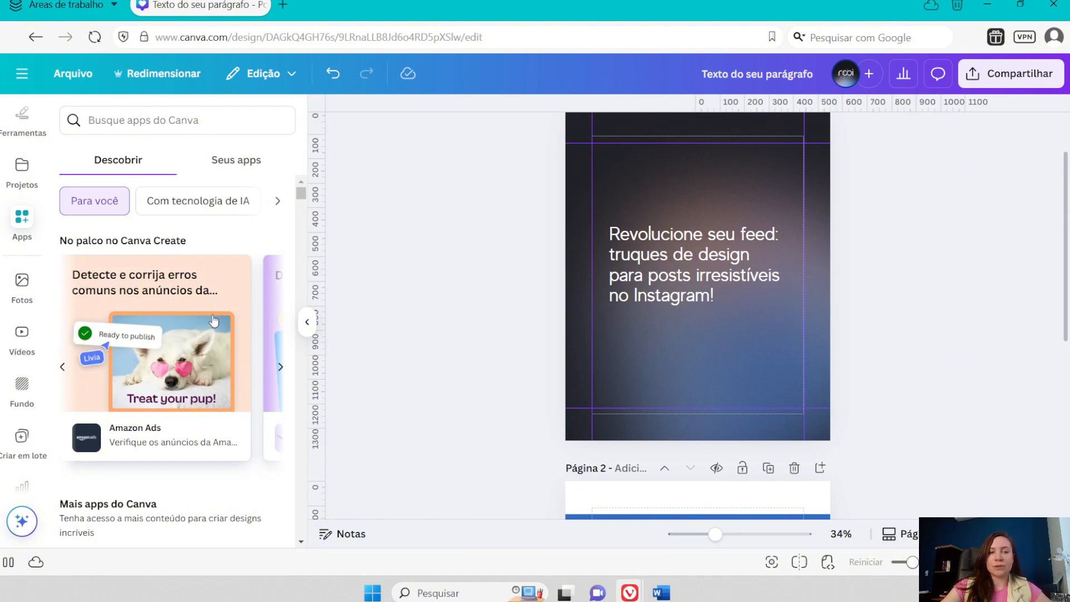
click(280, 371)
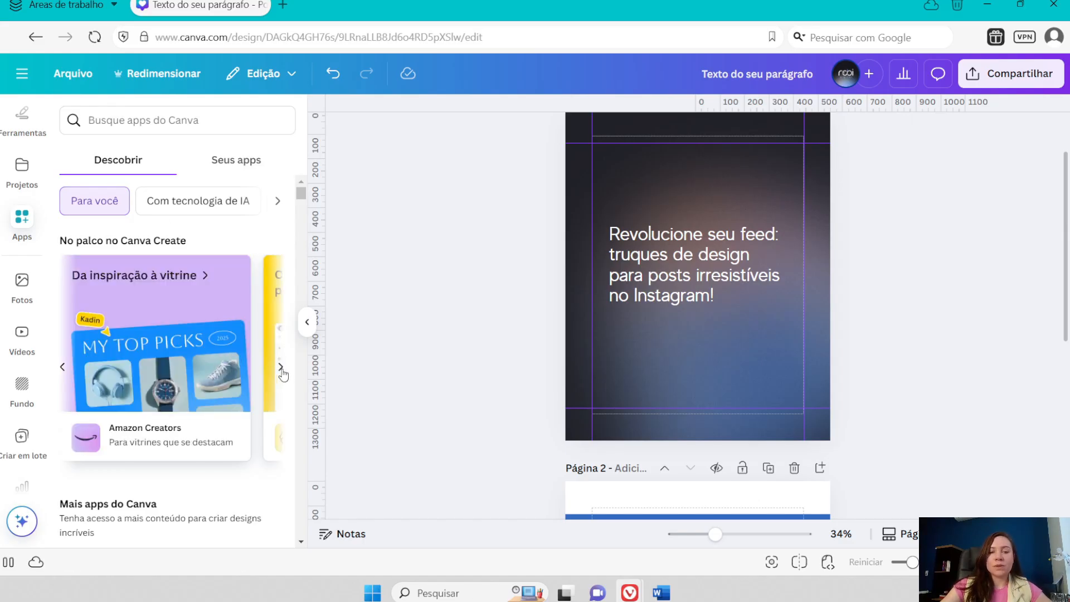
click(281, 371)
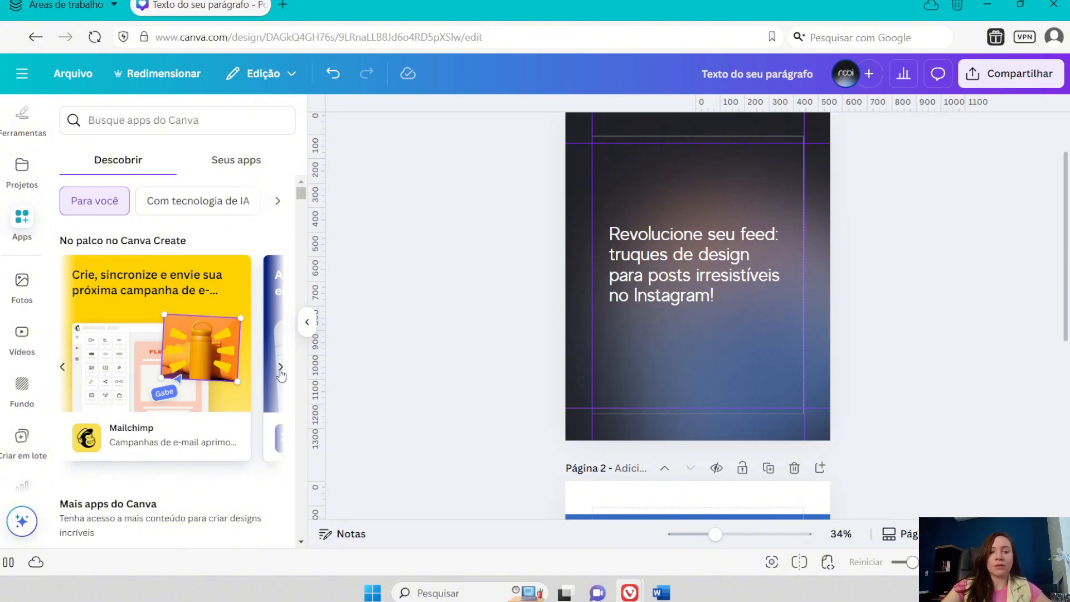
scroll(278, 373, down, 1)
scroll(278, 374, up, 1)
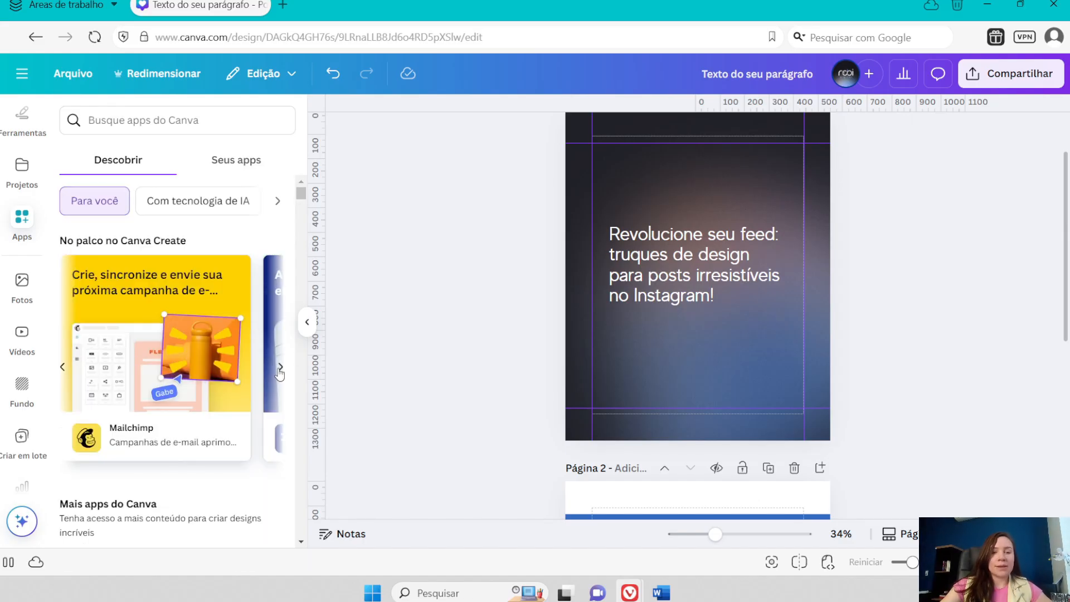
click(280, 367)
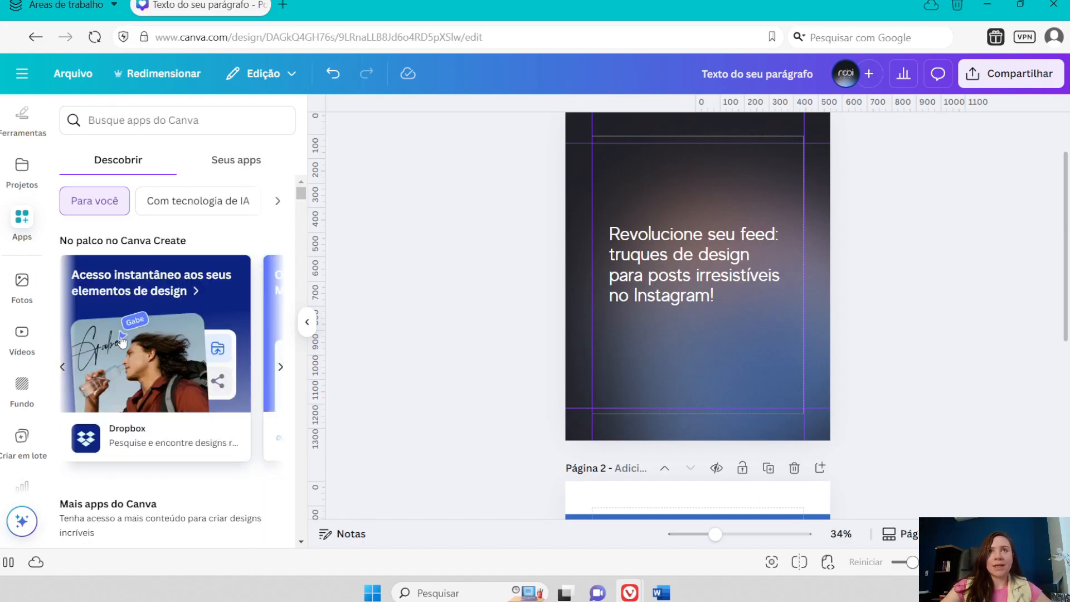
scroll(139, 358, down, 3)
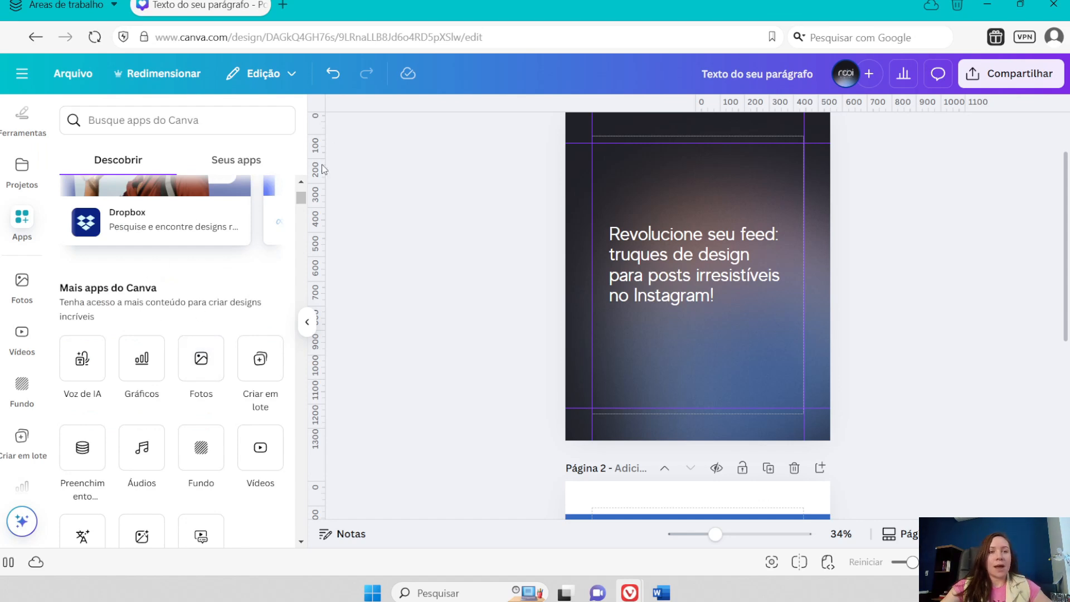
scroll(214, 334, up, 3)
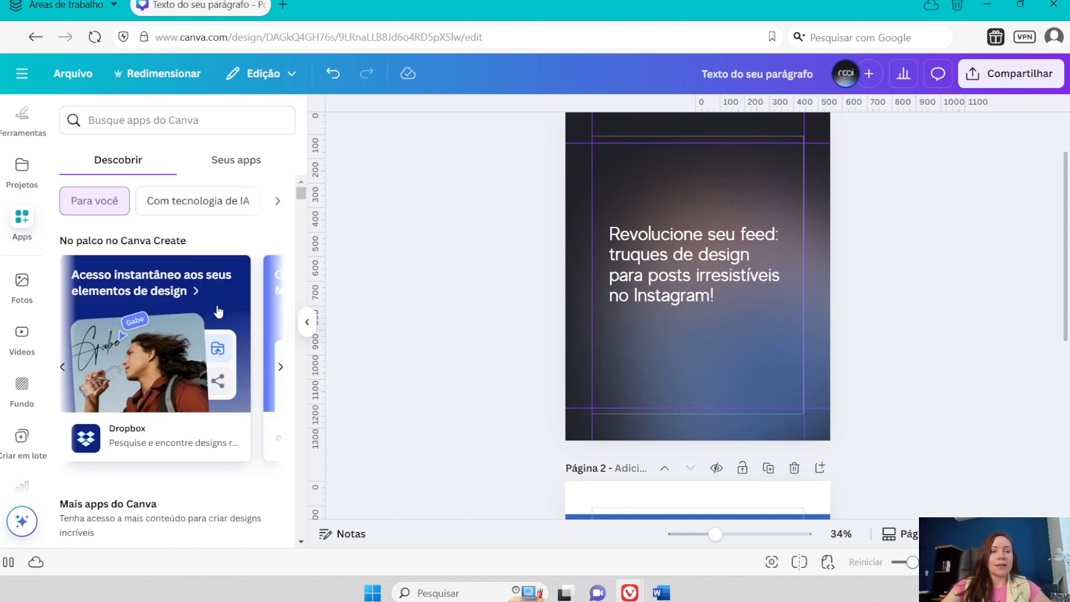
click(235, 164)
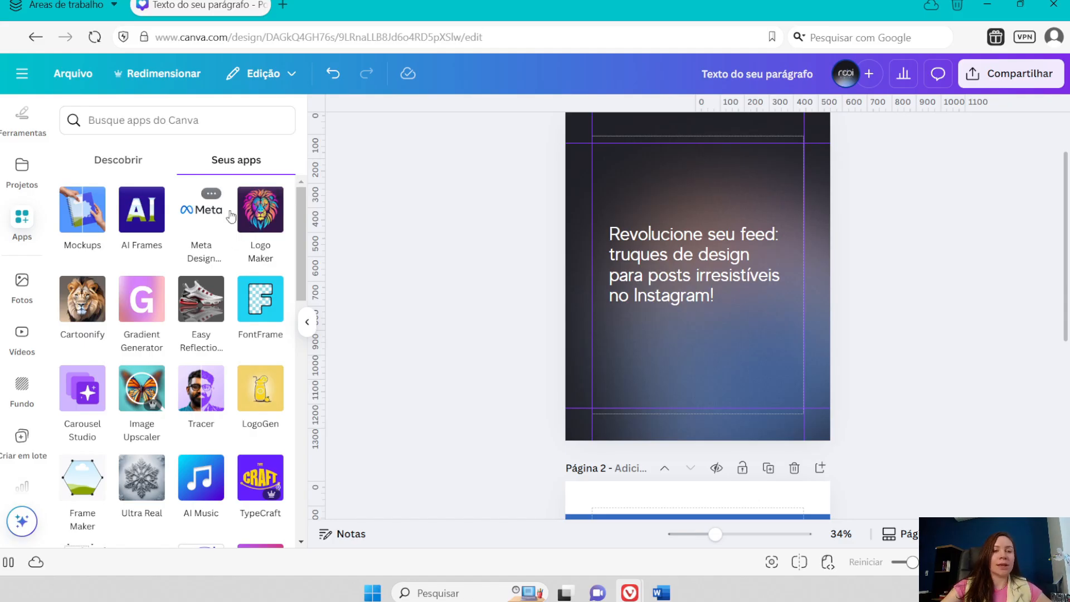
- Compare the "Descobrir" and "Seus apps" lists and open Meta Design Check to view its placement options
click(119, 161)
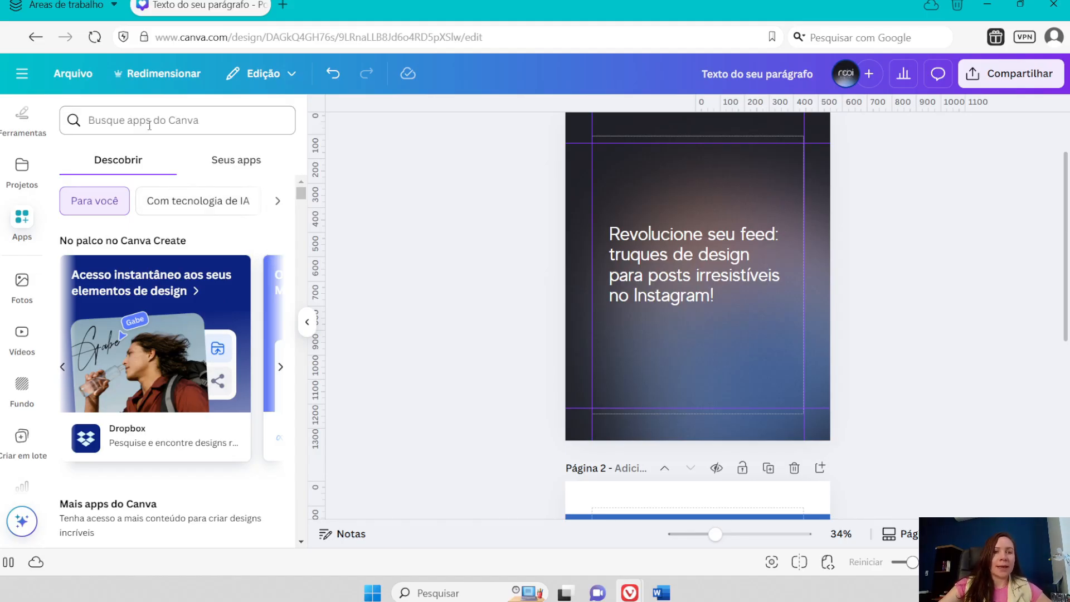
click(236, 163)
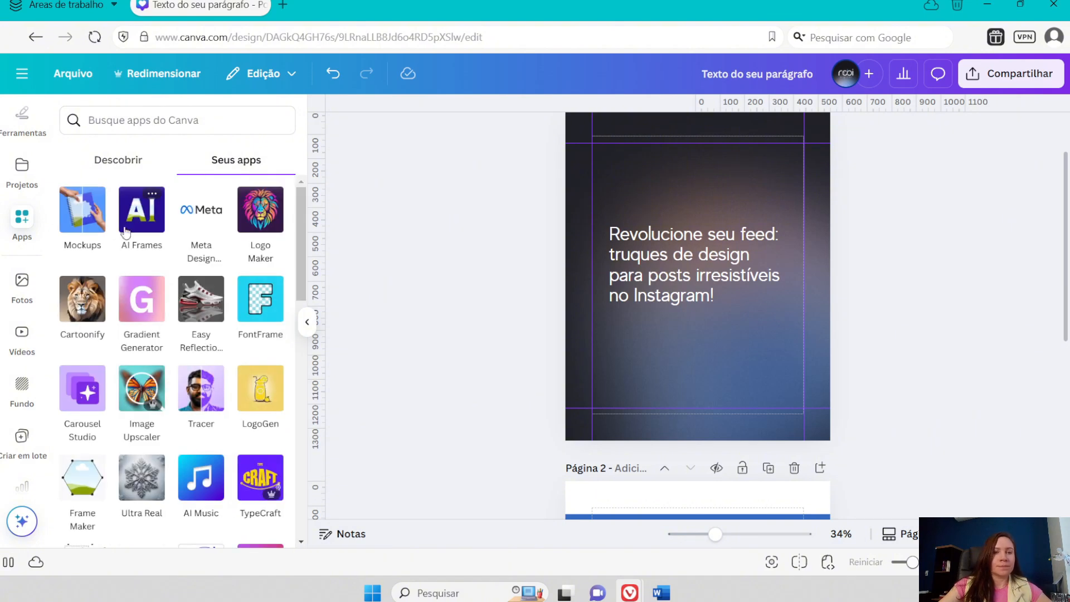
click(201, 210)
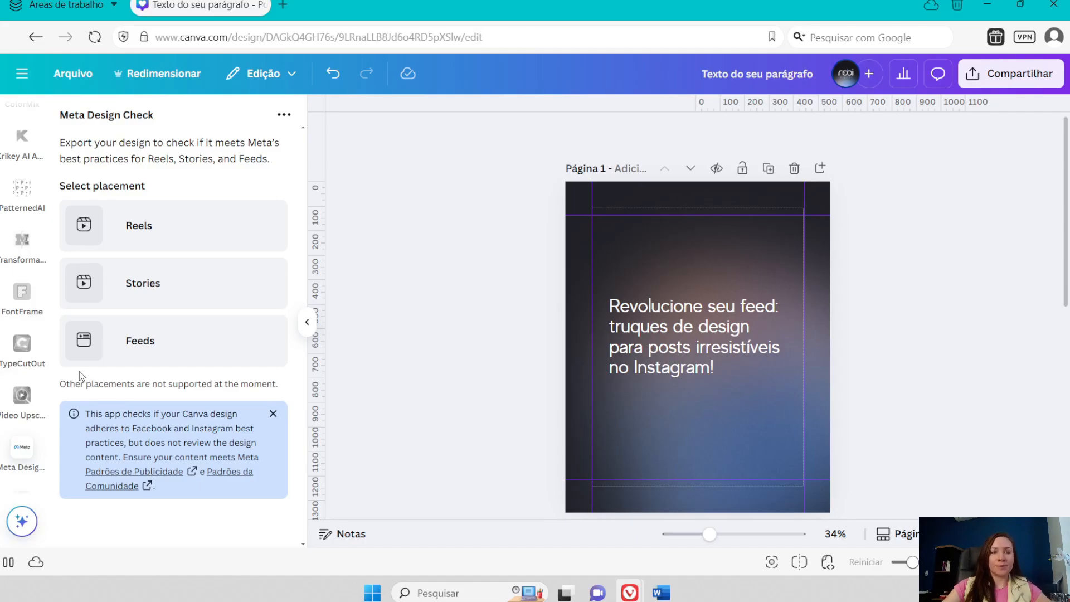
- Return to the Apps library, search for "Frame Creator" and open that app
scroll(22, 234, up, 5)
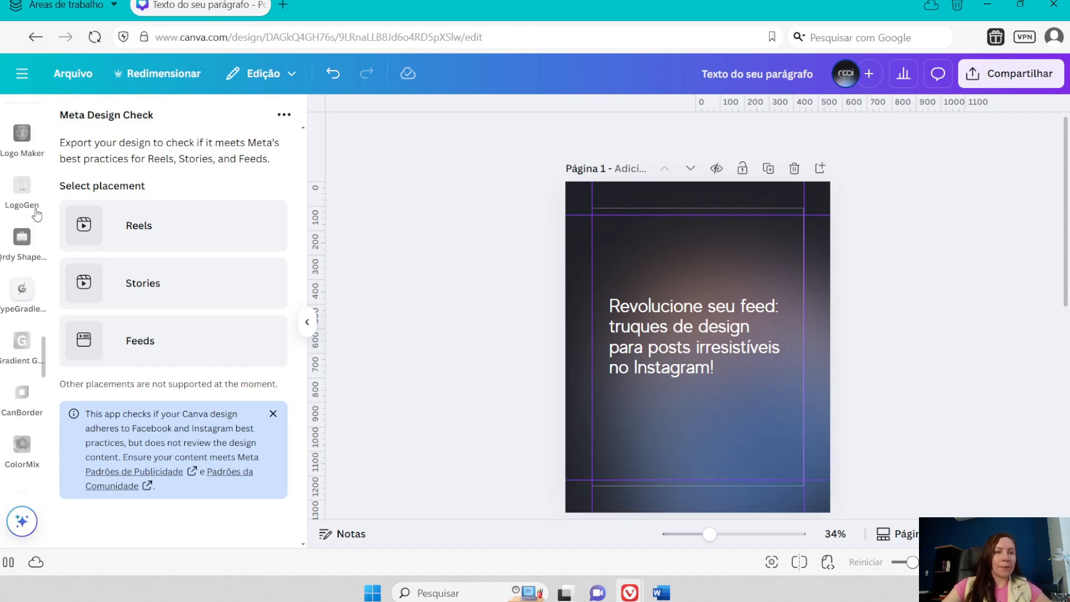
scroll(34, 230, up, 10)
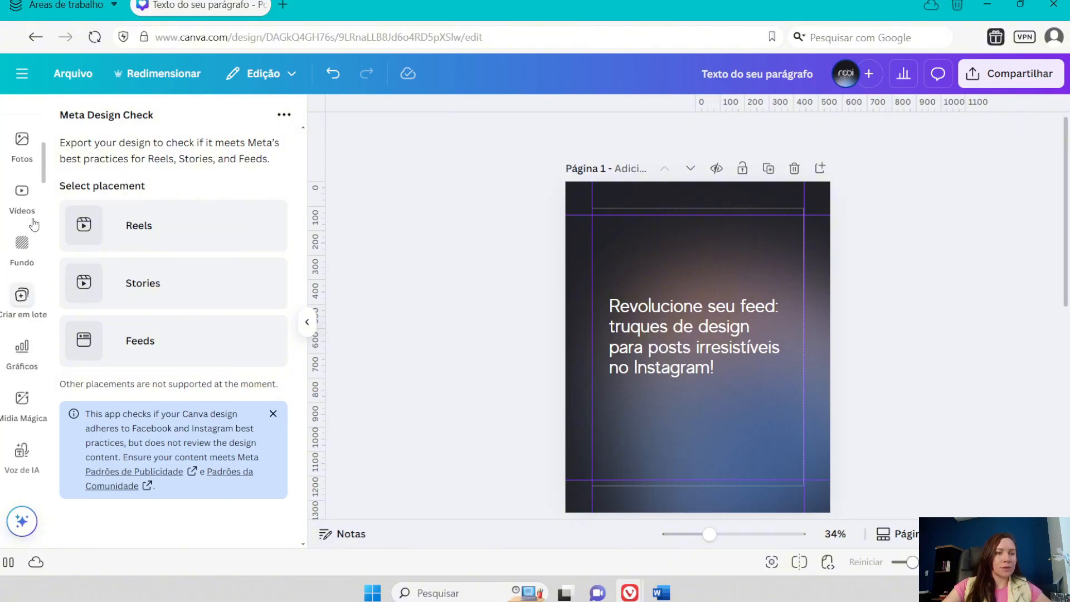
scroll(26, 480, down, 2)
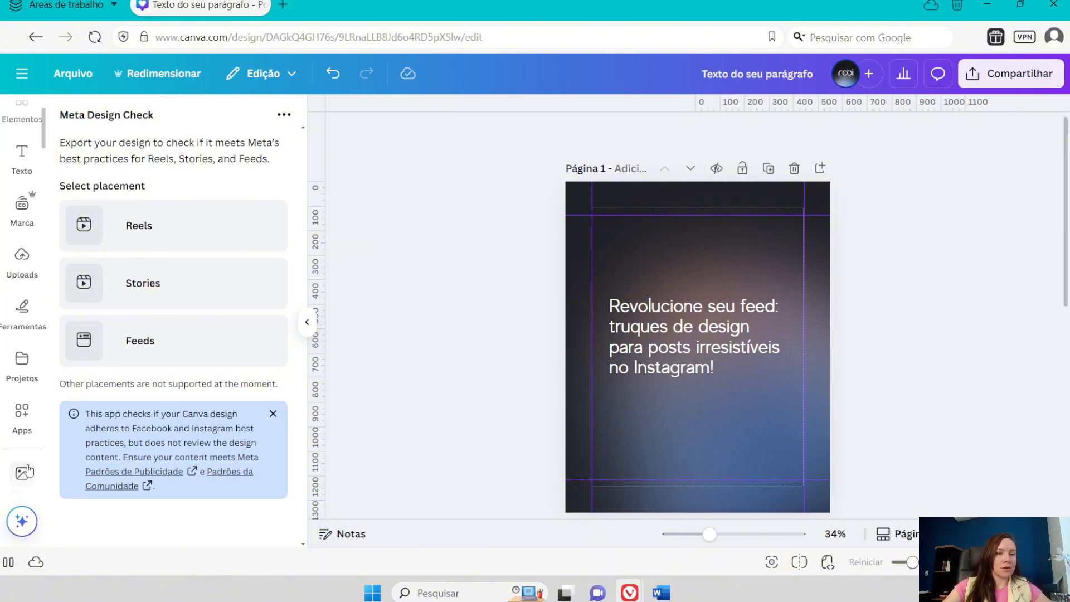
click(23, 413)
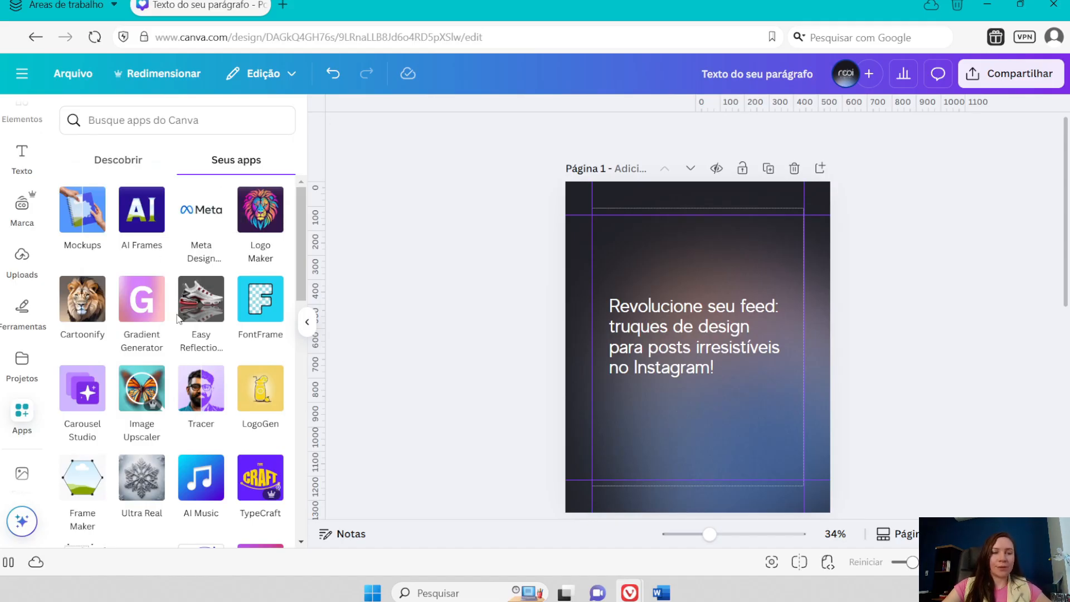
click(133, 121)
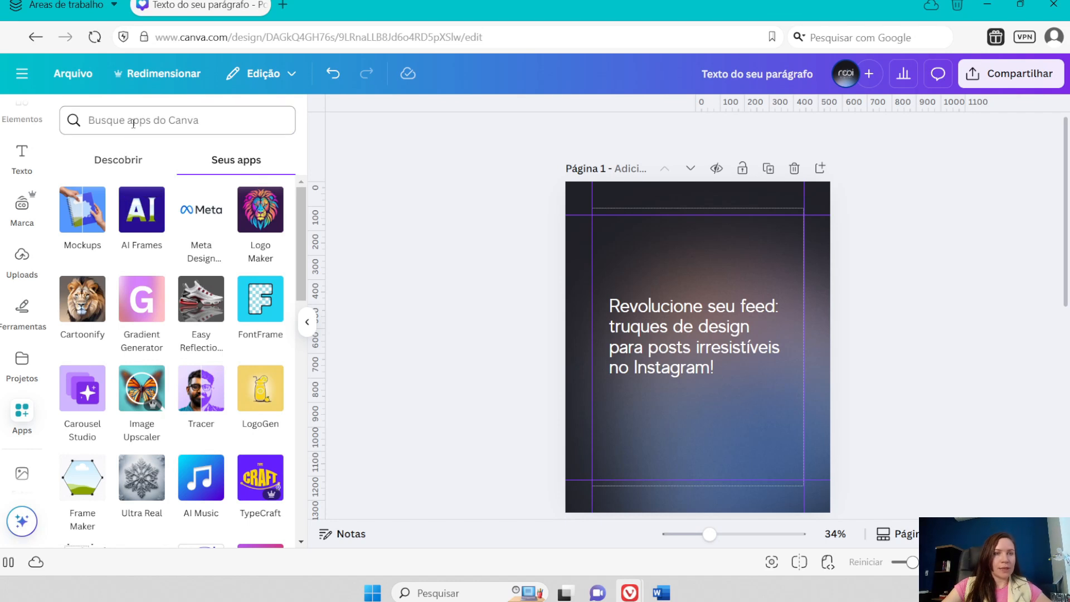
text(Fram)
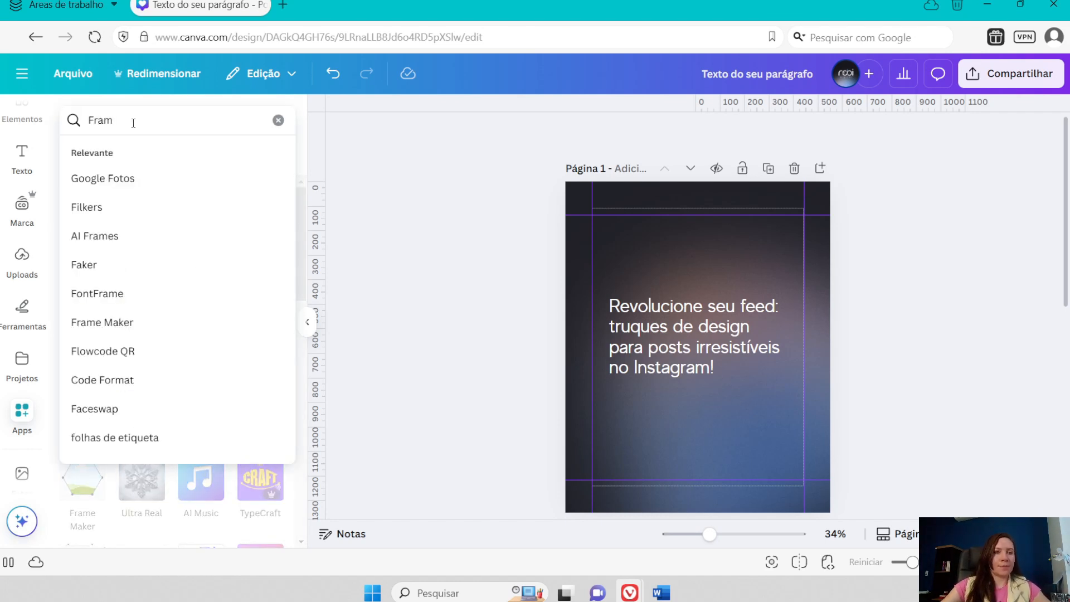
text(e cre)
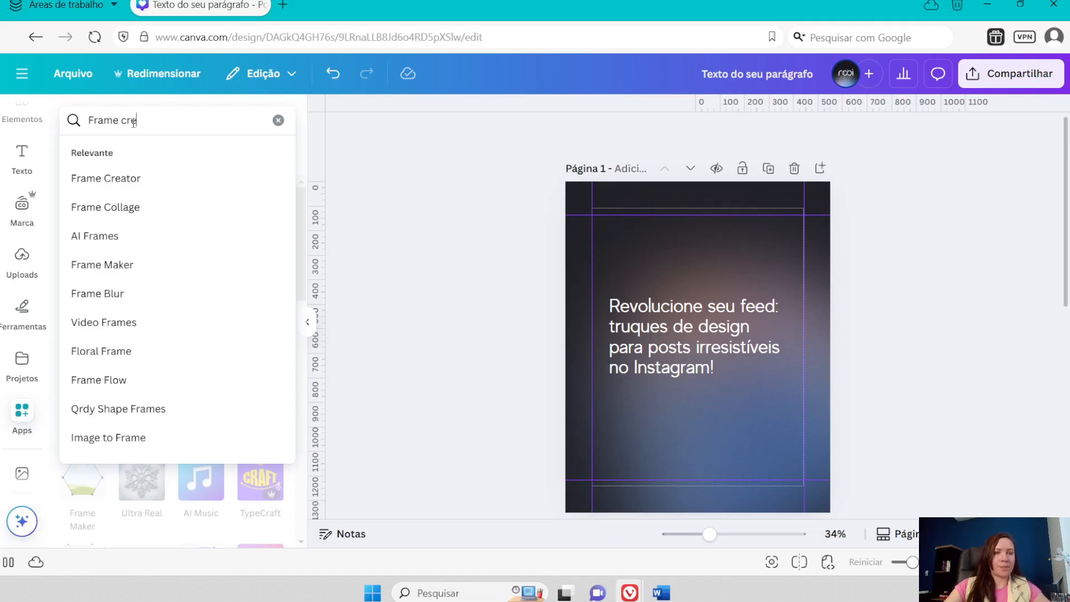
click(130, 178)
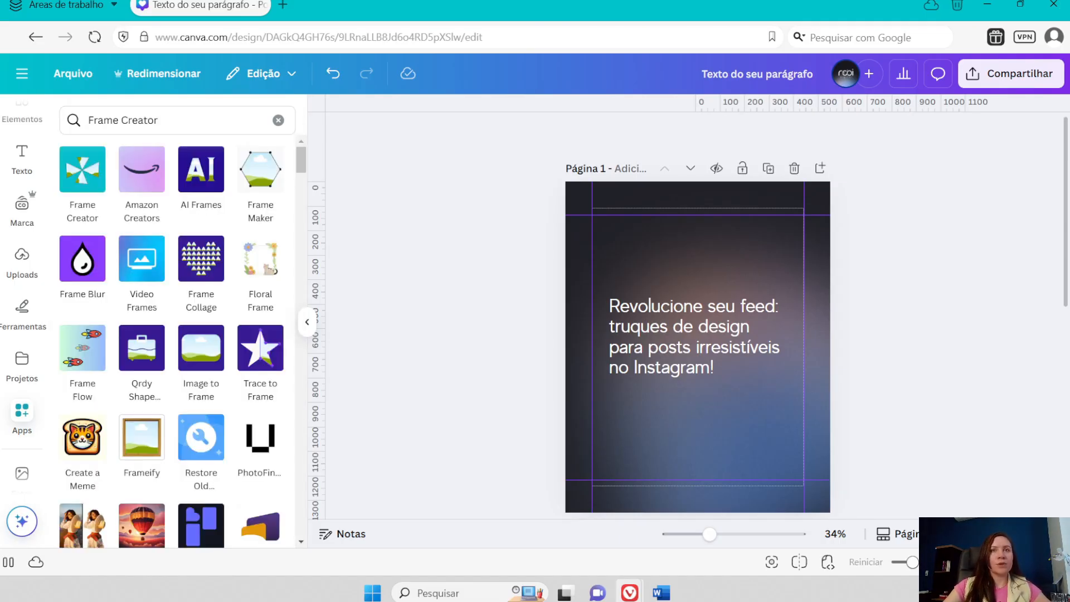
click(84, 170)
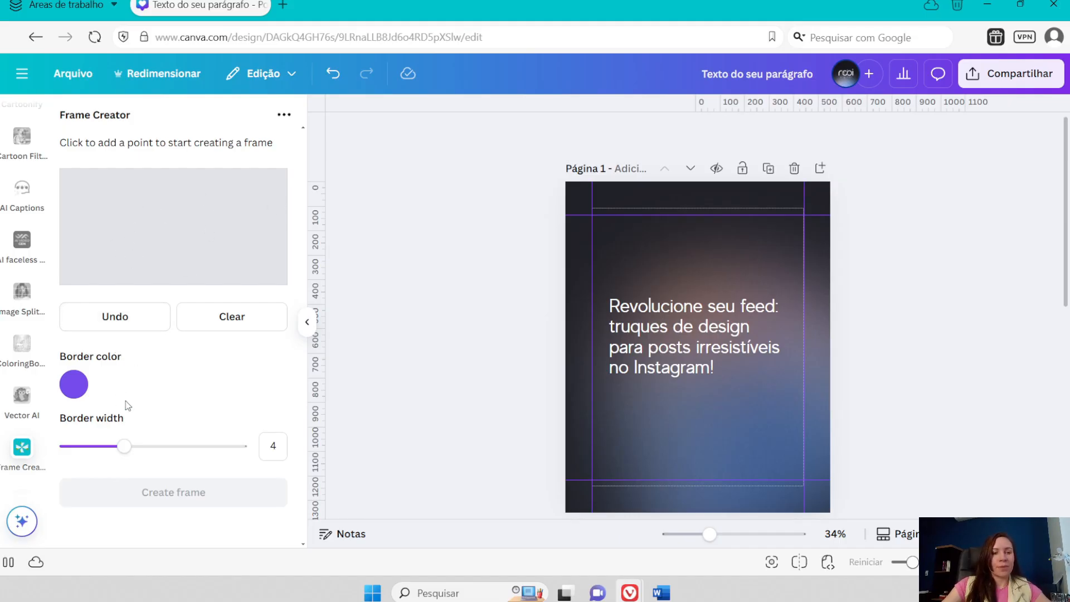
- Set the frame's border width to 3 and its border color to the dark swatch from the brand palette
drag(123, 447, 98, 453)
click(73, 384)
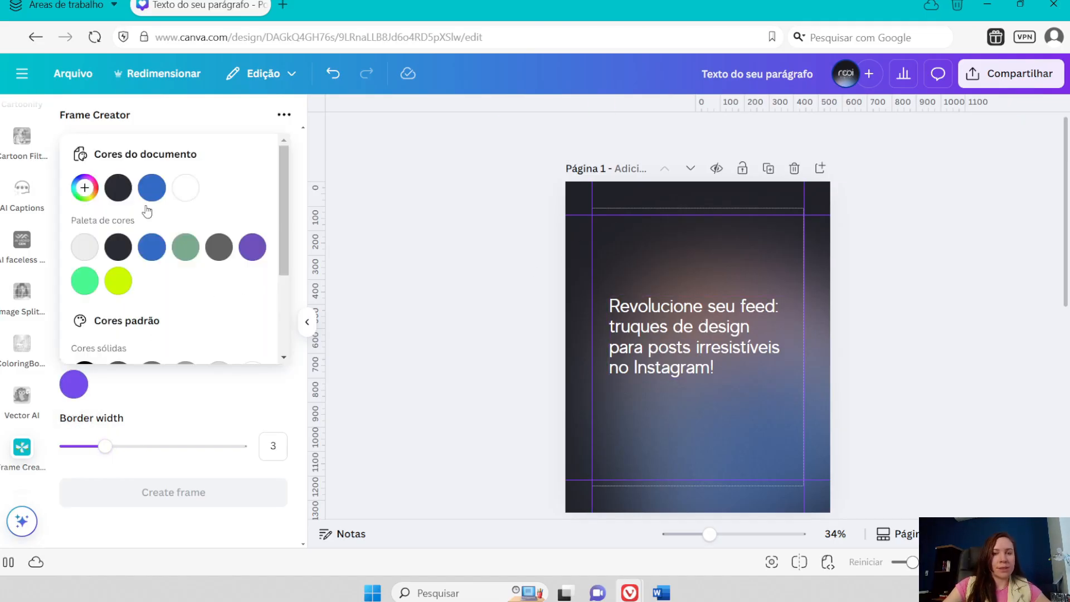
click(118, 247)
click(173, 395)
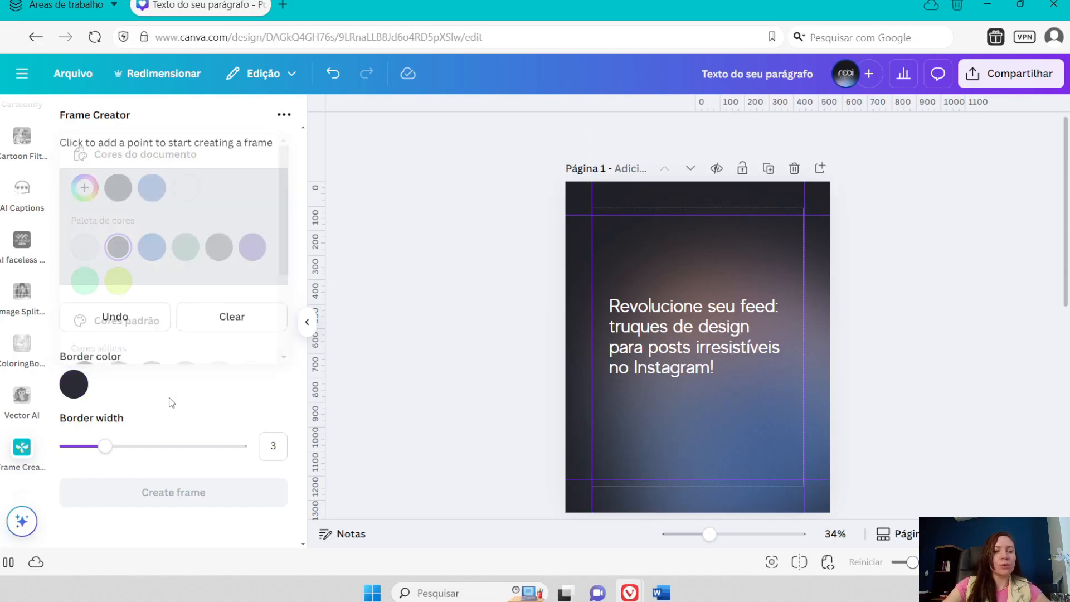
- Draw a closed four-sided tapering outline in Frame Creator and create the frame on page 1
click(117, 204)
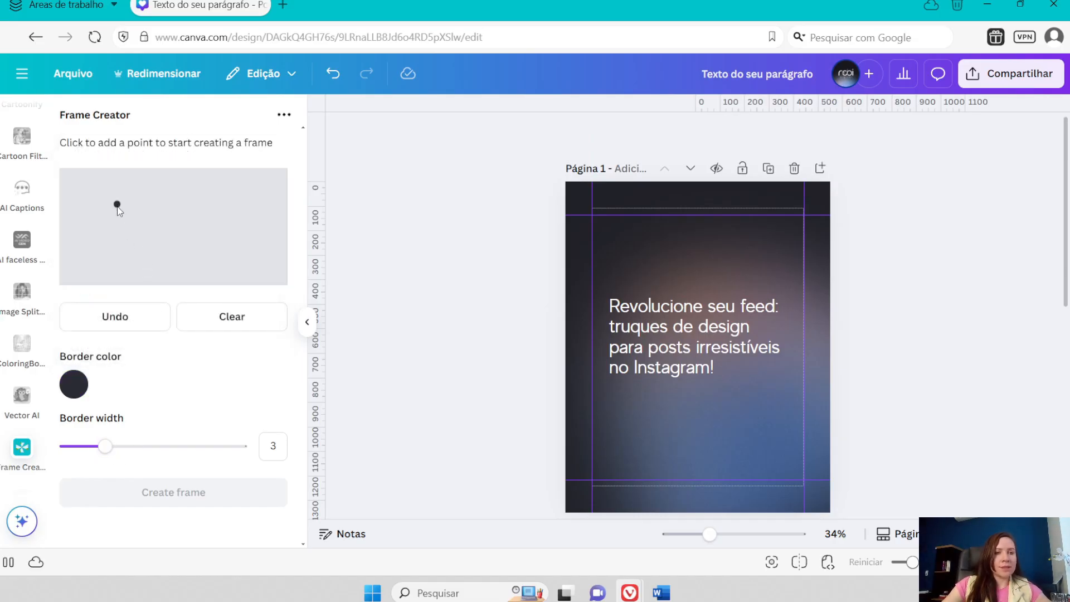
click(117, 248)
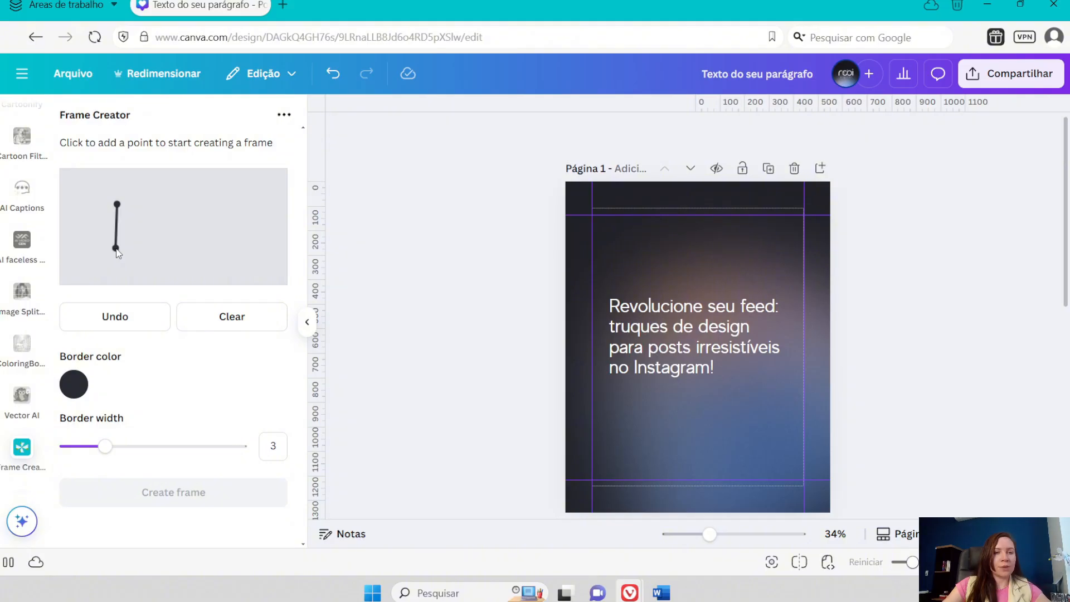
click(186, 228)
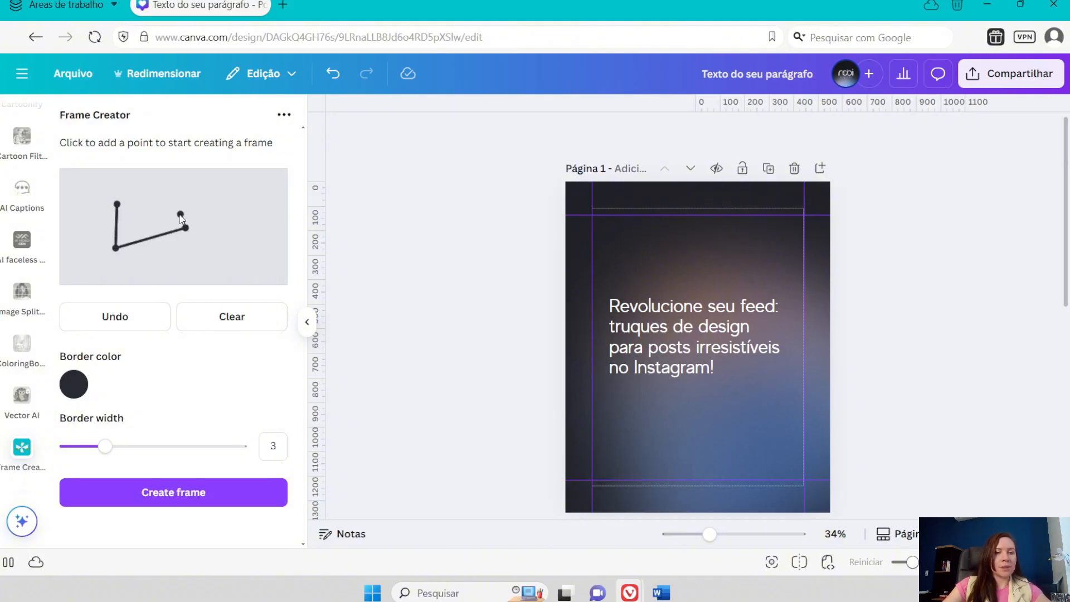
click(118, 204)
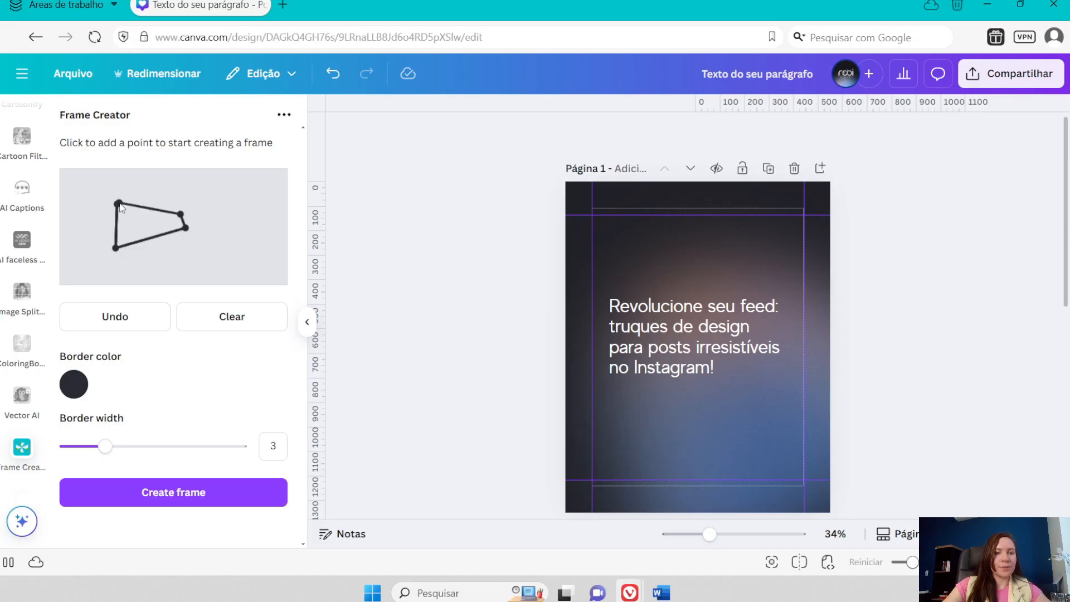
click(172, 499)
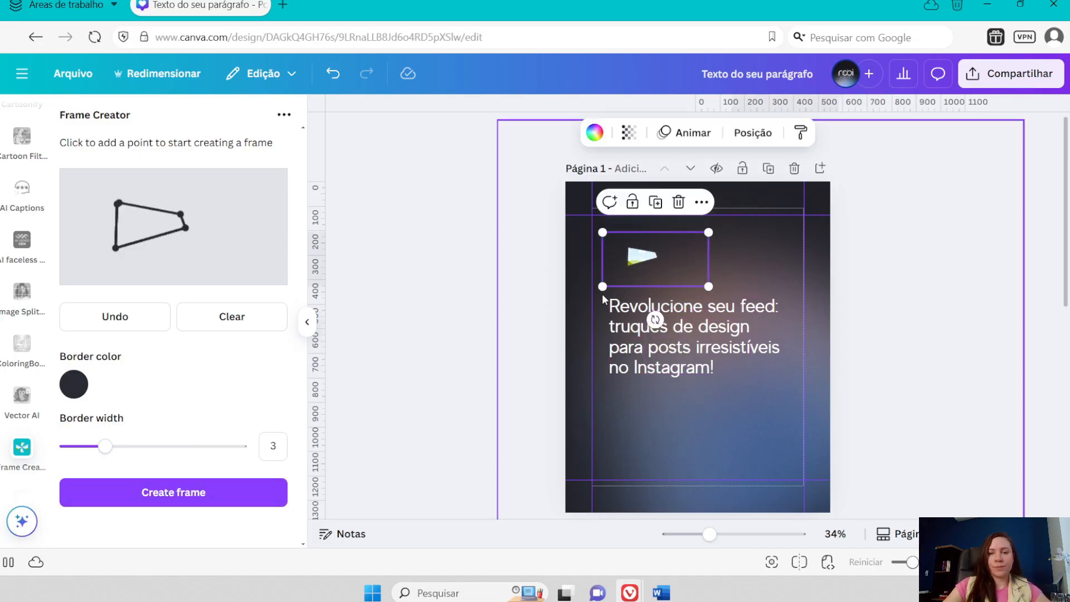
- Enlarge the new frame and tilt it across the page's upper-left corner so the page edges crop it
drag(602, 287, 514, 331)
drag(573, 274, 557, 279)
drag(693, 238, 840, 162)
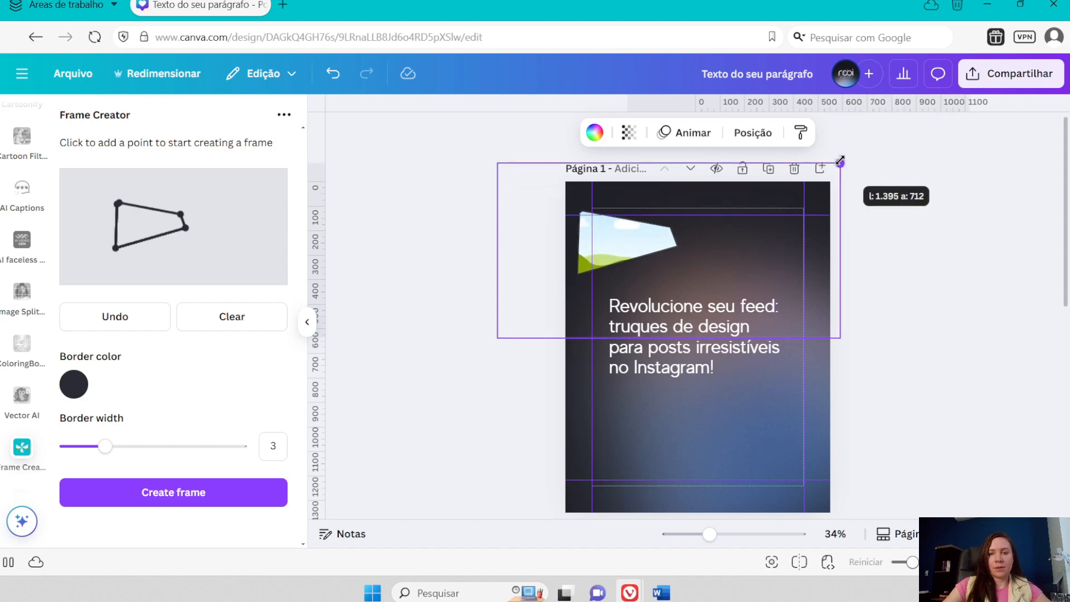
drag(622, 243, 599, 189)
drag(473, 285, 370, 337)
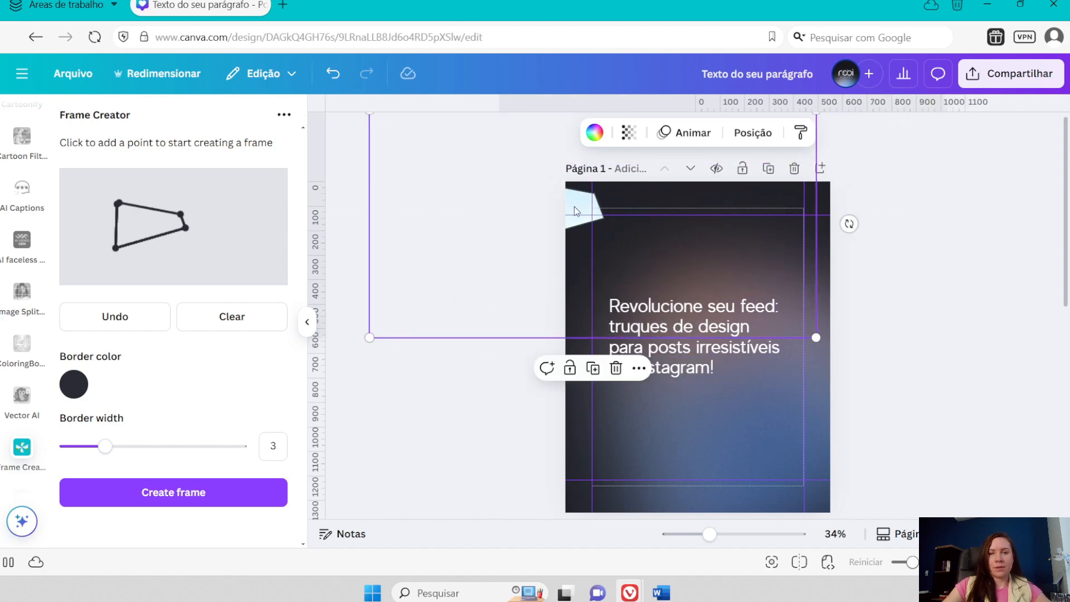
drag(574, 211, 665, 195)
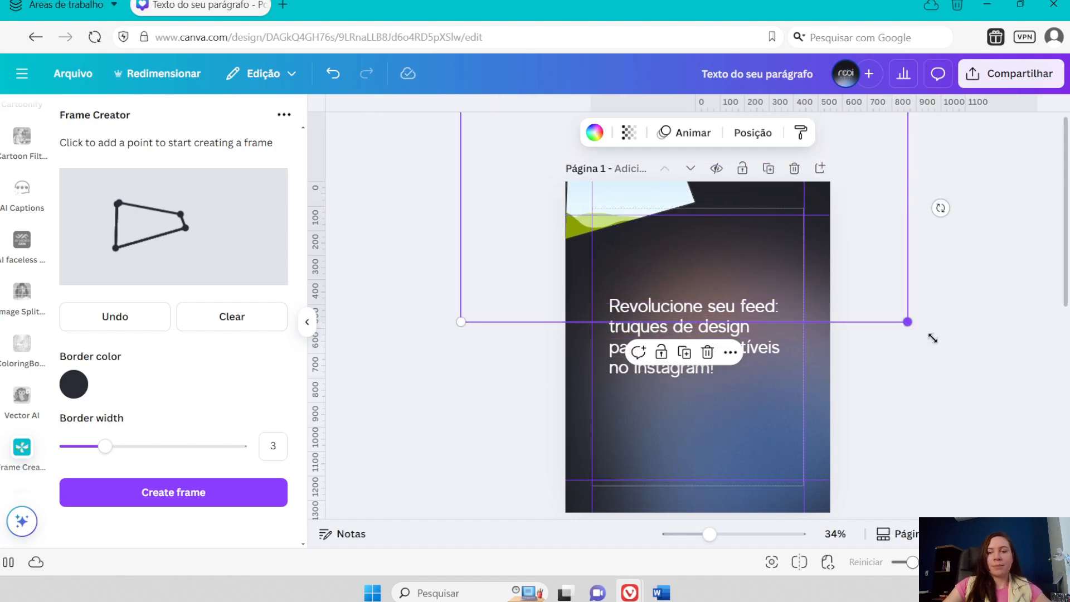
drag(908, 322, 1034, 385)
mouse_move(693, 215)
mouse_down()
mouse_move(693, 197)
mouse_move(699, 215)
mouse_up()
drag(653, 238, 615, 225)
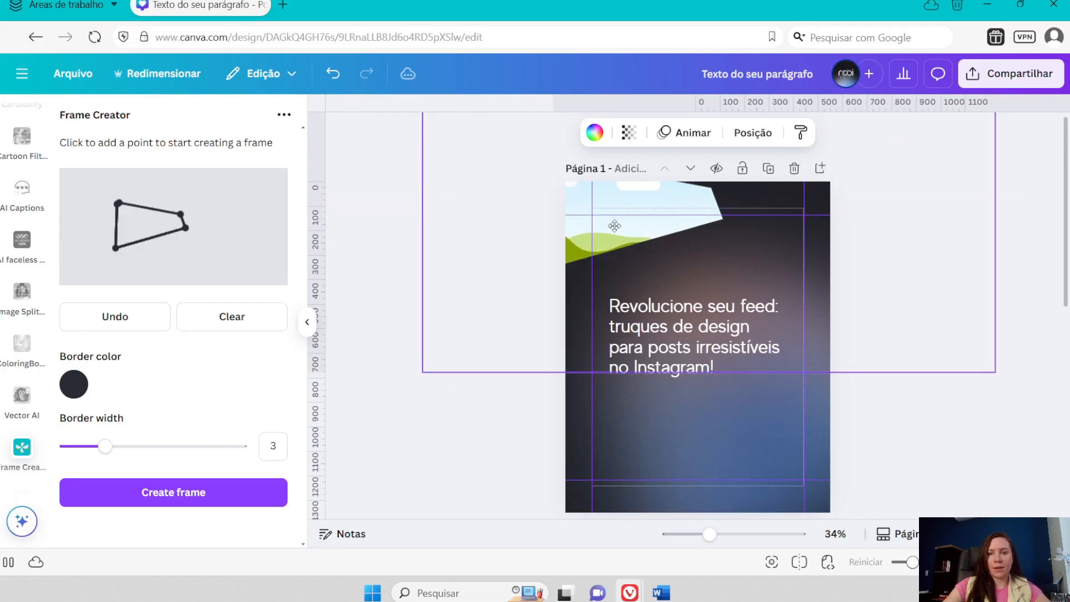
- Draw a closed K-shaped outline in Frame Creator and create the frame on page 1
click(126, 193)
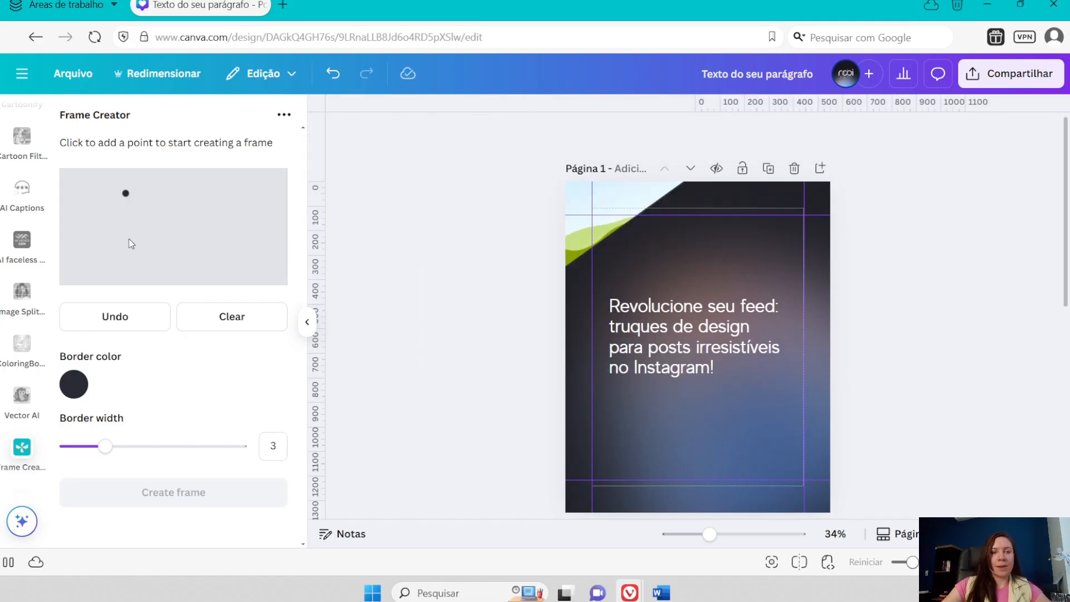
click(126, 258)
click(146, 258)
click(146, 234)
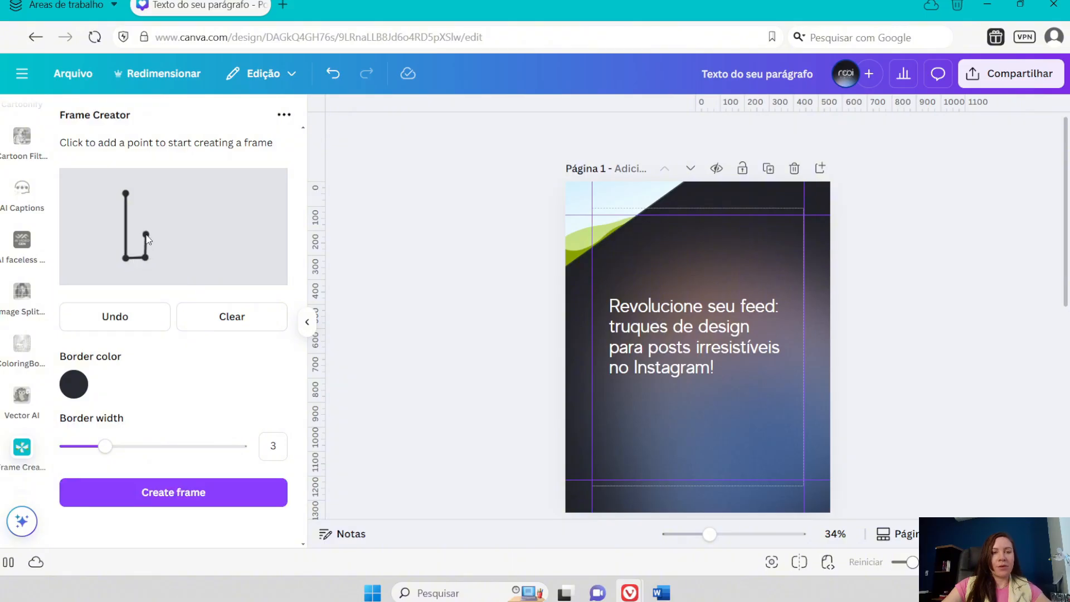
click(166, 260)
click(153, 221)
click(165, 192)
click(125, 193)
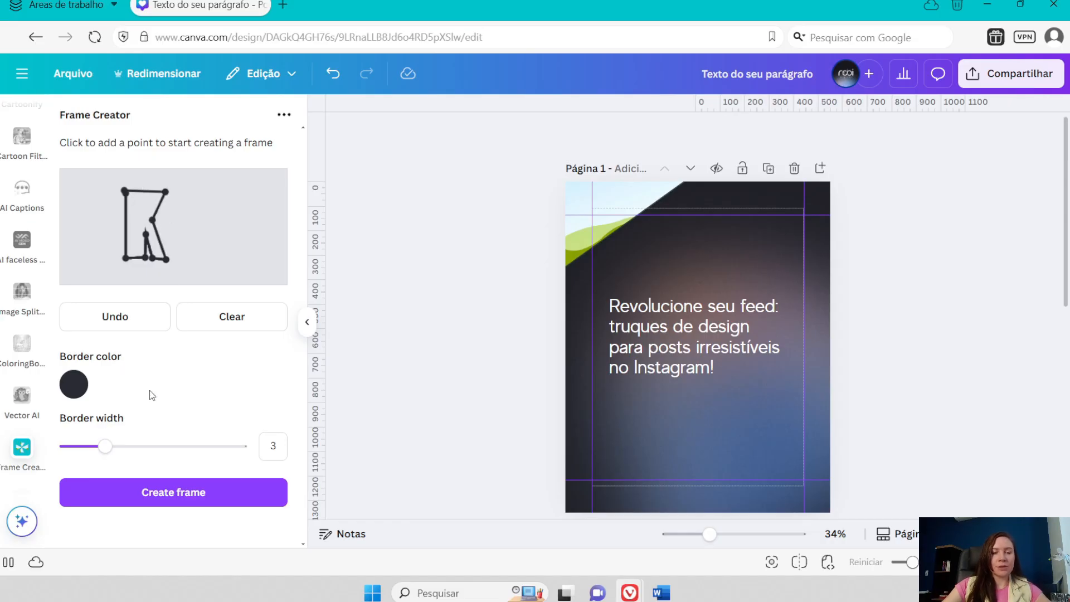
click(189, 498)
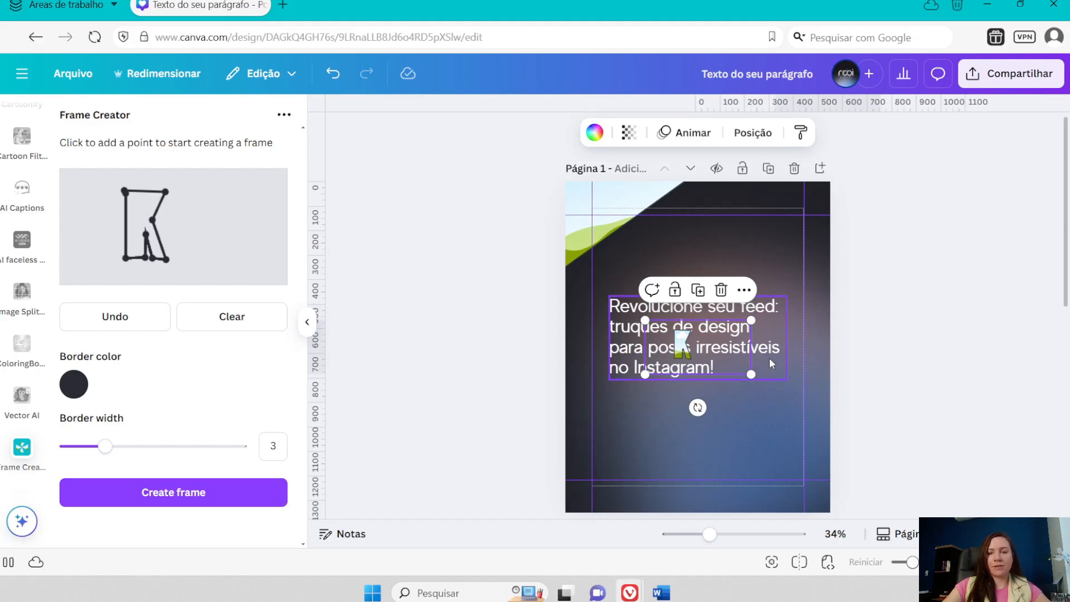
- Enlarge the K-shaped frame, tilt it slightly and place it in the page's lower-right corner below the headline
drag(751, 374, 966, 484)
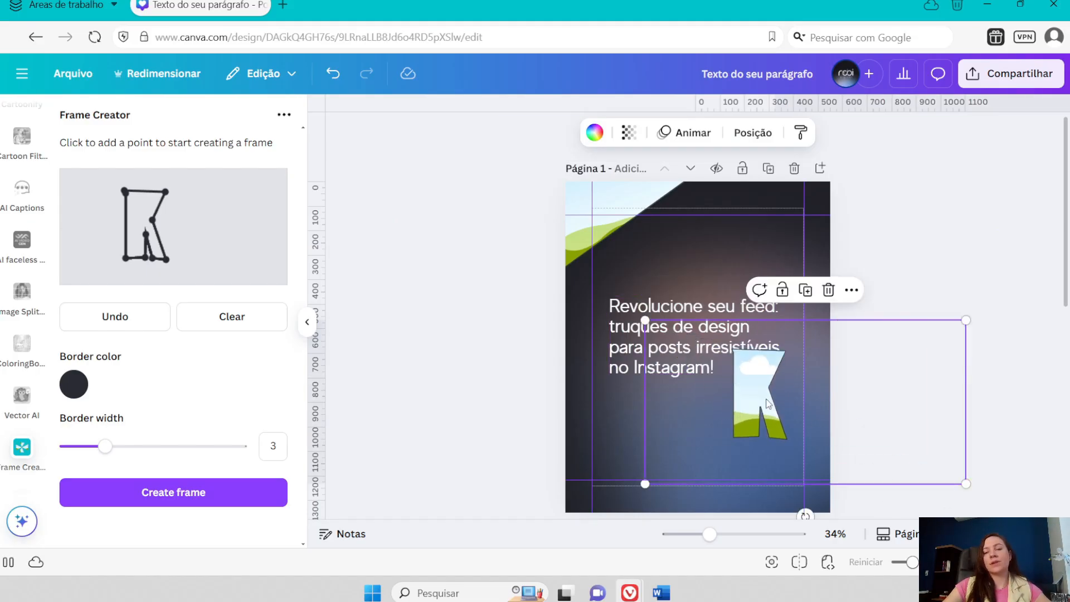
drag(767, 403, 772, 482)
scroll(784, 433, down, 1)
drag(765, 382, 752, 364)
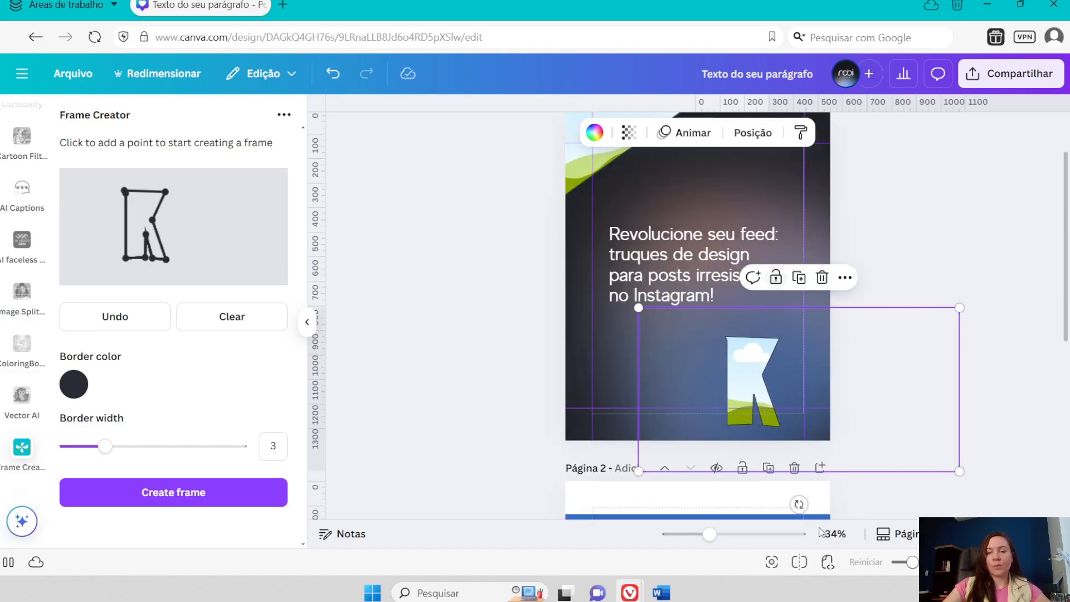
drag(798, 504, 837, 513)
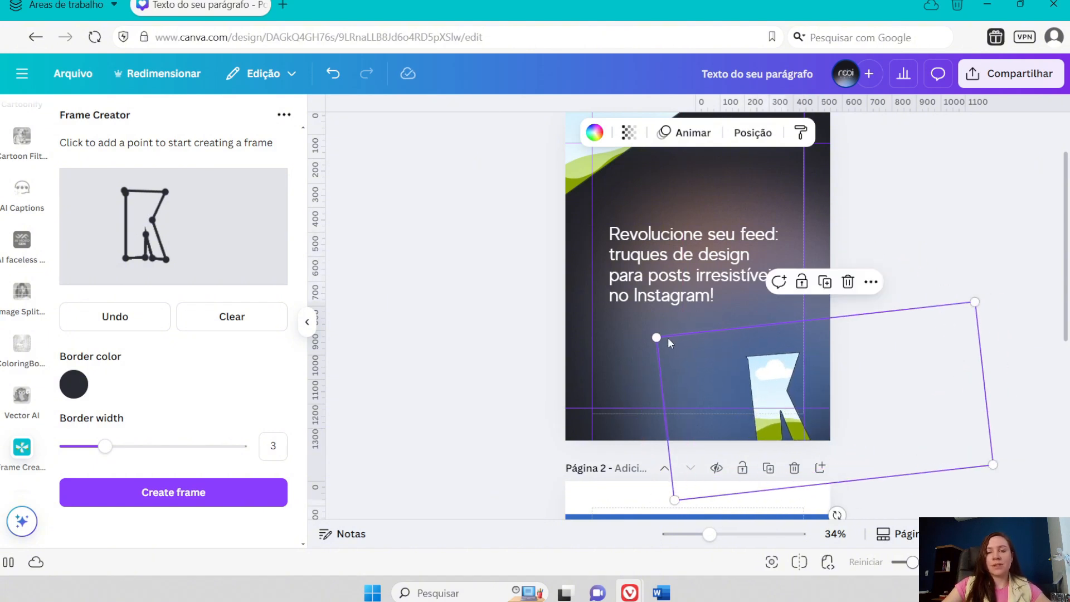
drag(656, 336, 552, 283)
drag(718, 357, 790, 360)
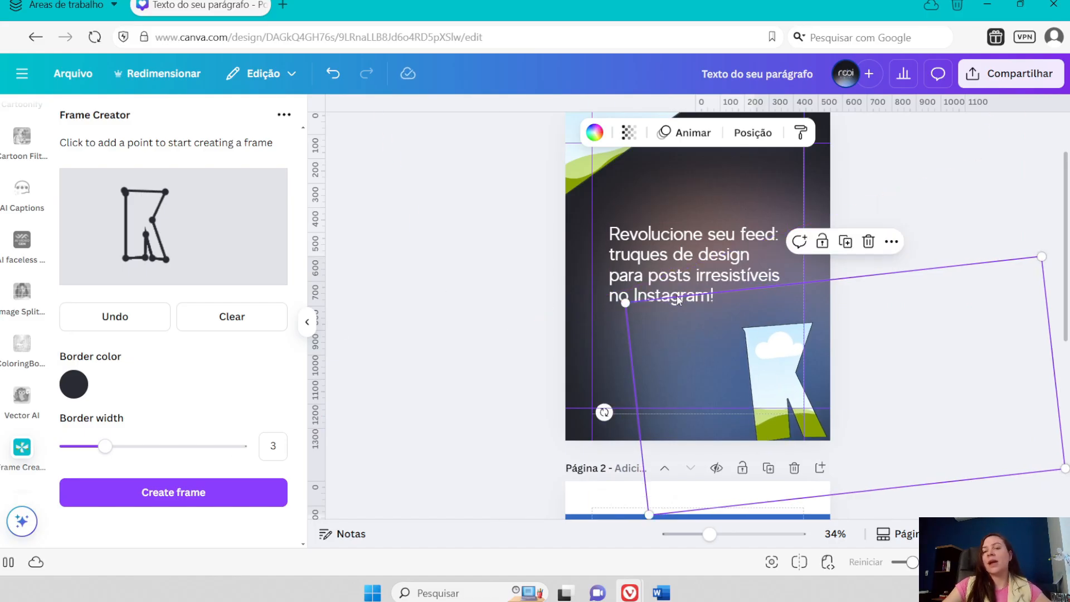
- Nudge the K-shaped frame around the lower-right corner and delete it from page 1
click(781, 367)
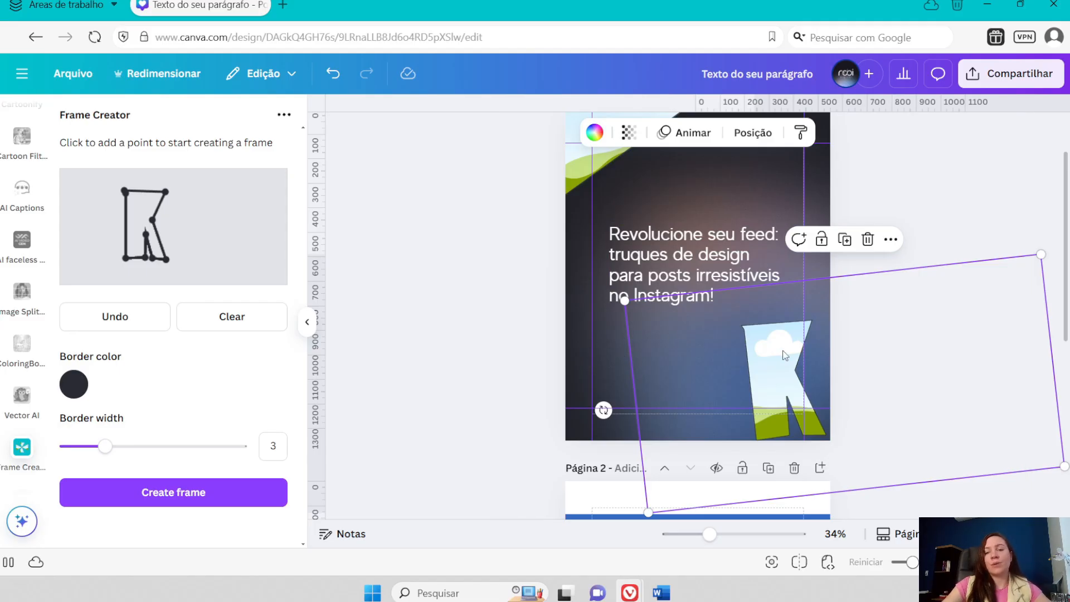
drag(786, 373, 772, 362)
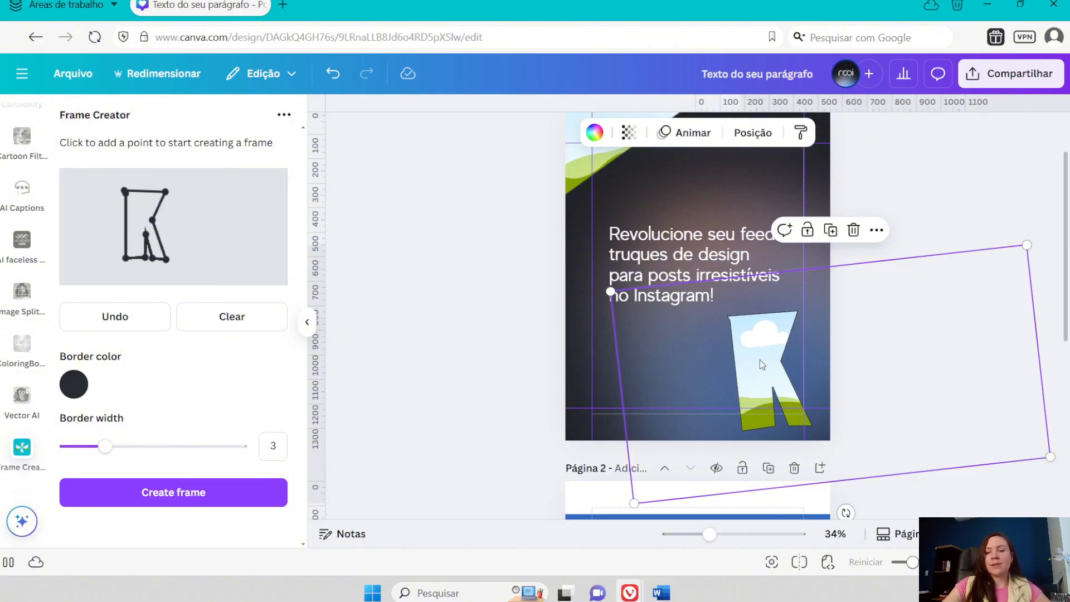
drag(761, 365, 758, 371)
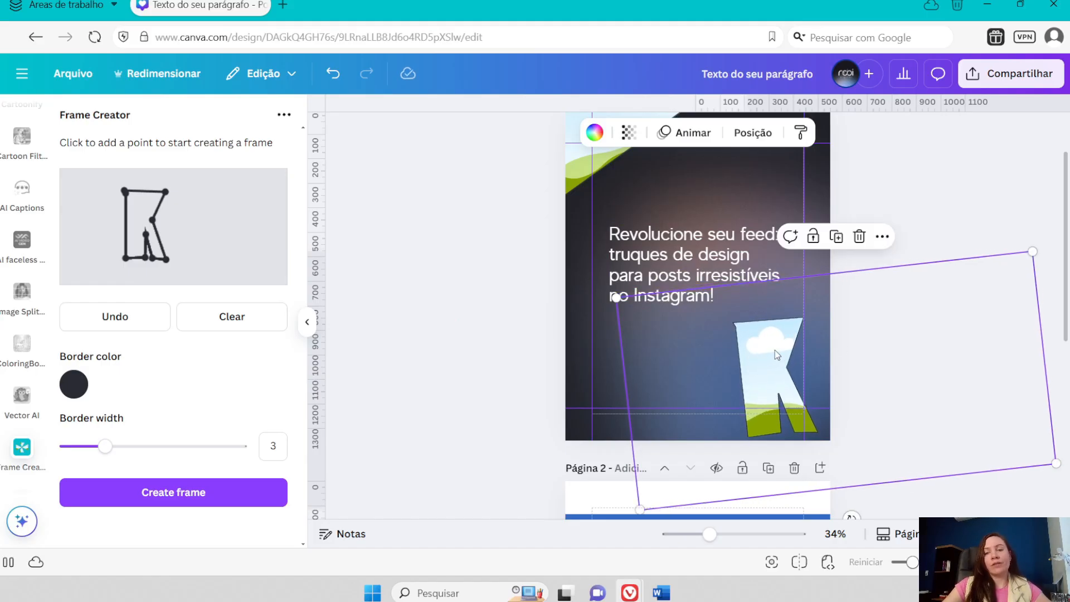
drag(776, 355, 770, 349)
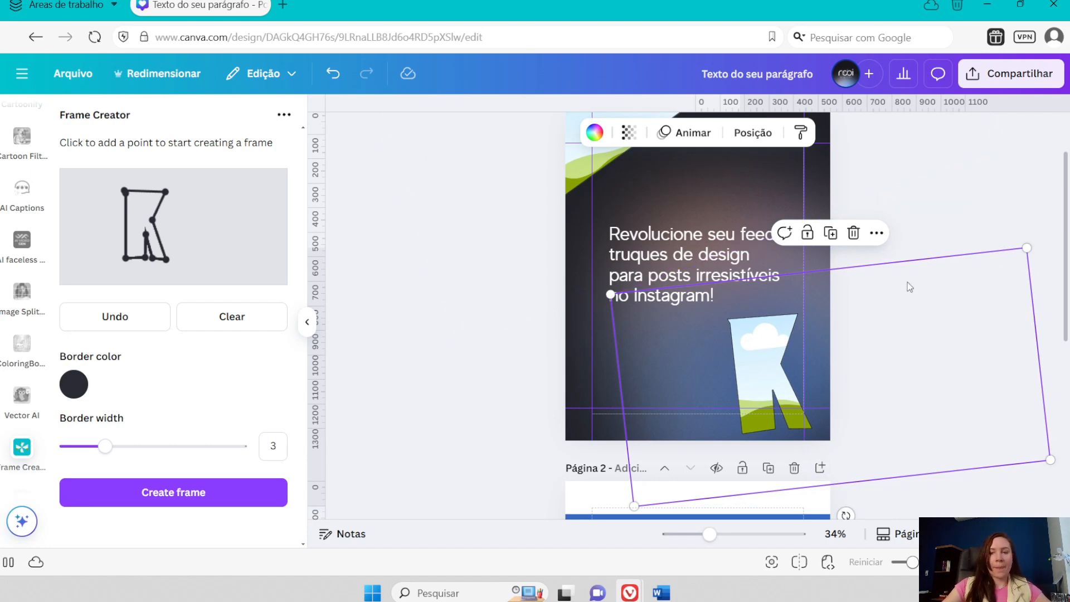
click(853, 232)
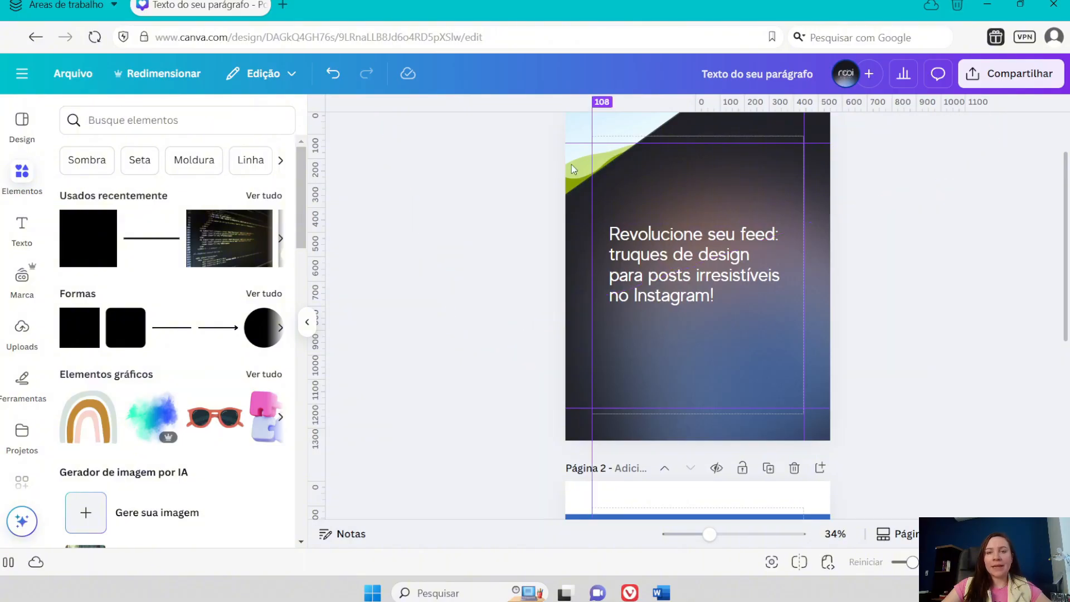
- Search the elements for "instagram" and show all the photo results
click(136, 121)
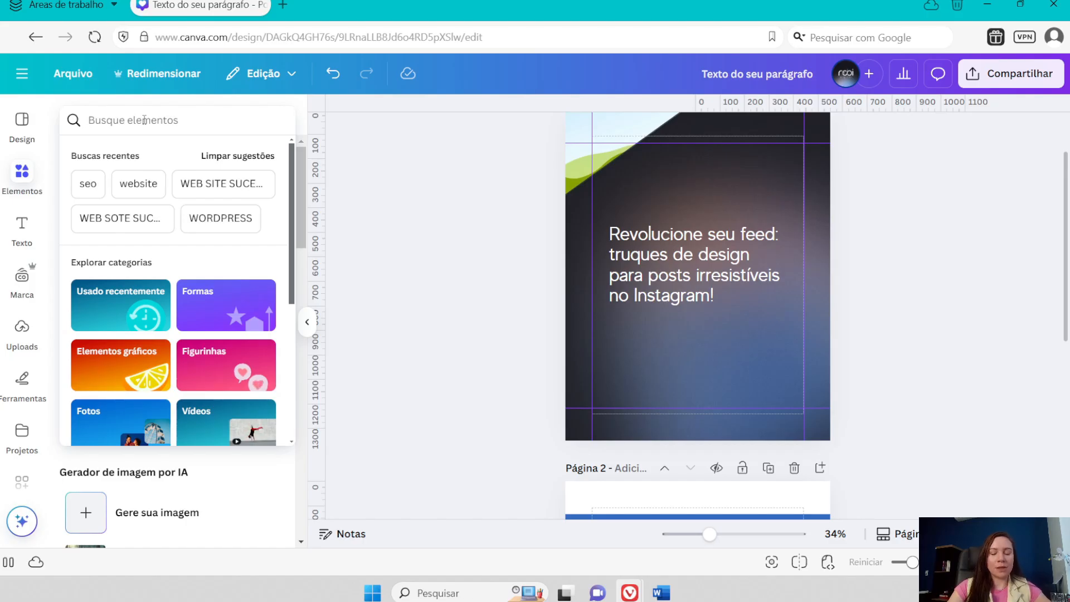
text(instagra)
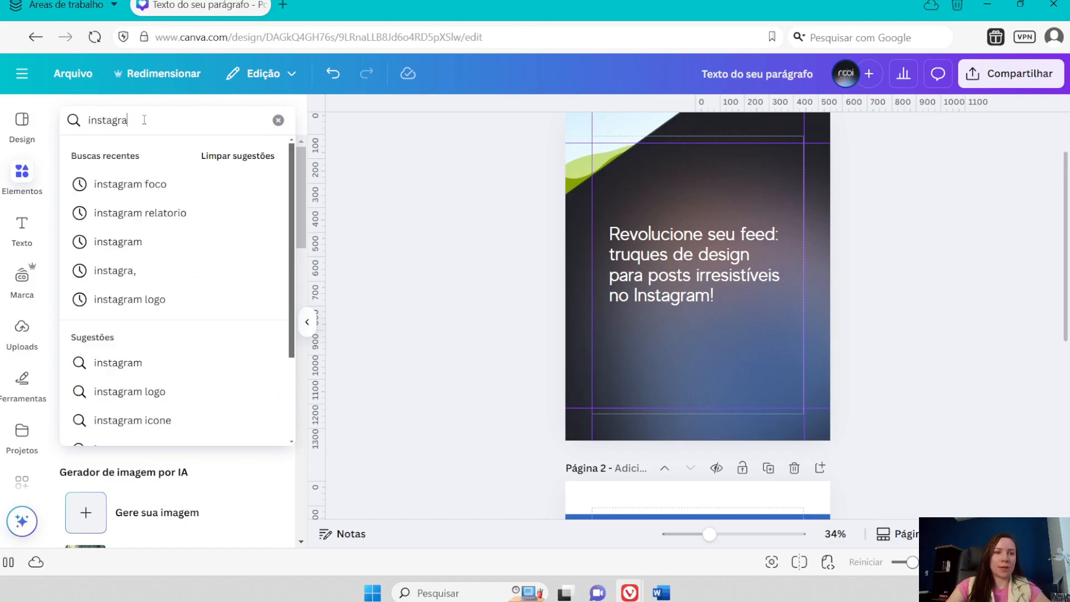
text(m)
key(Return)
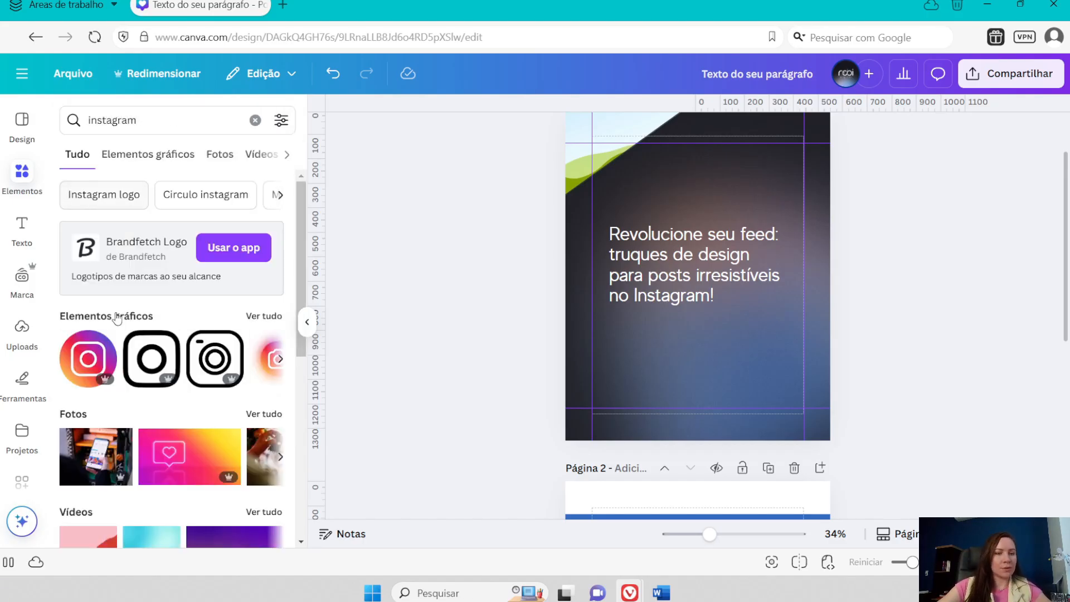
click(263, 414)
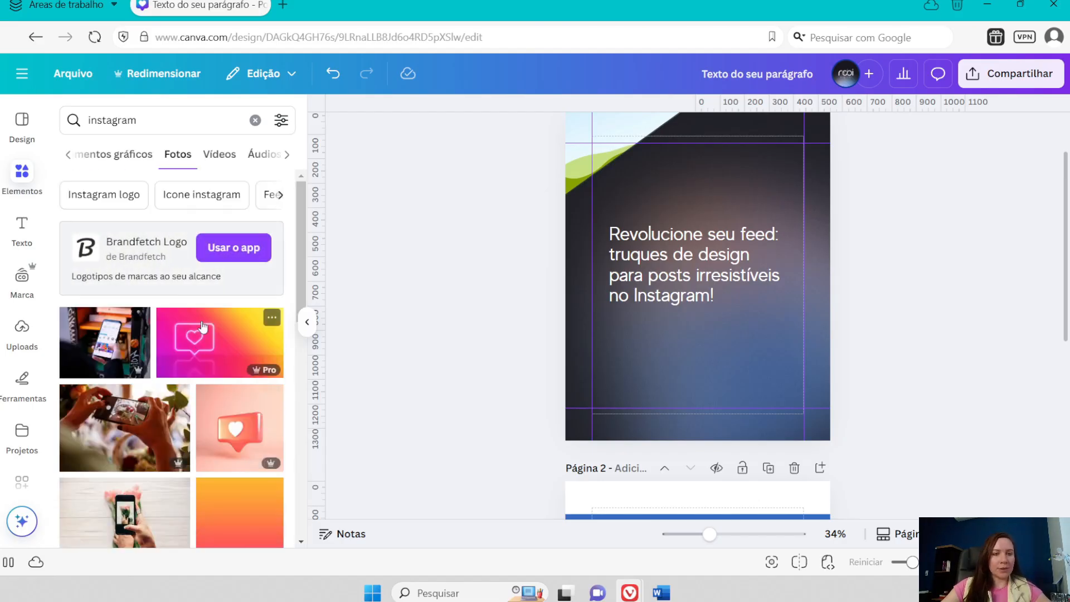
- Add the photo of the neon heart notification sign to page 1 and move it over the upper-left corner frame
scroll(234, 390, down, 6)
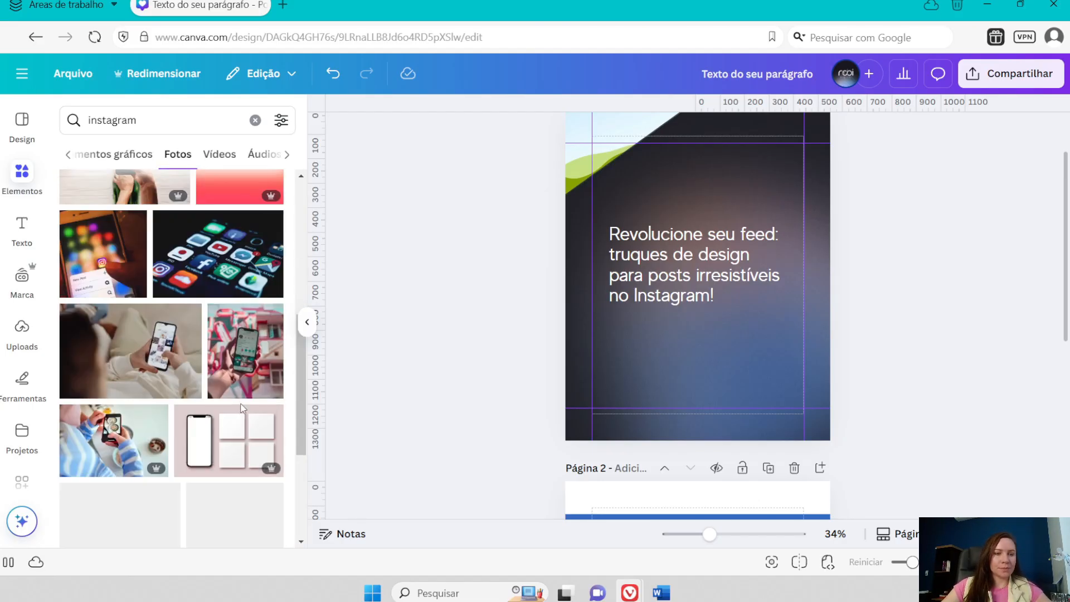
scroll(241, 409, down, 8)
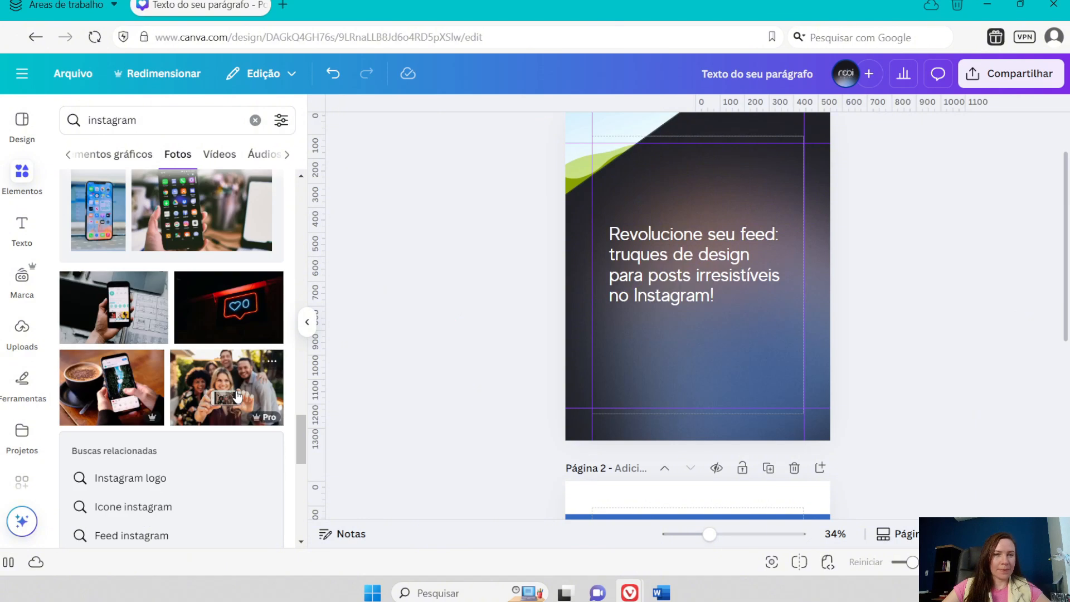
click(231, 308)
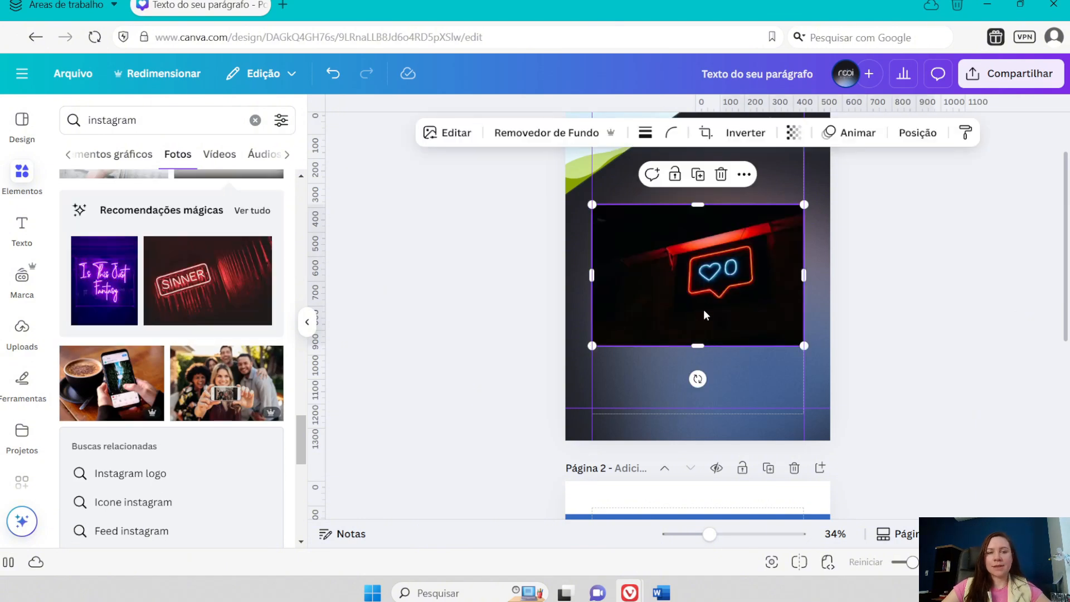
drag(701, 298, 600, 167)
scroll(373, 143, up, 1)
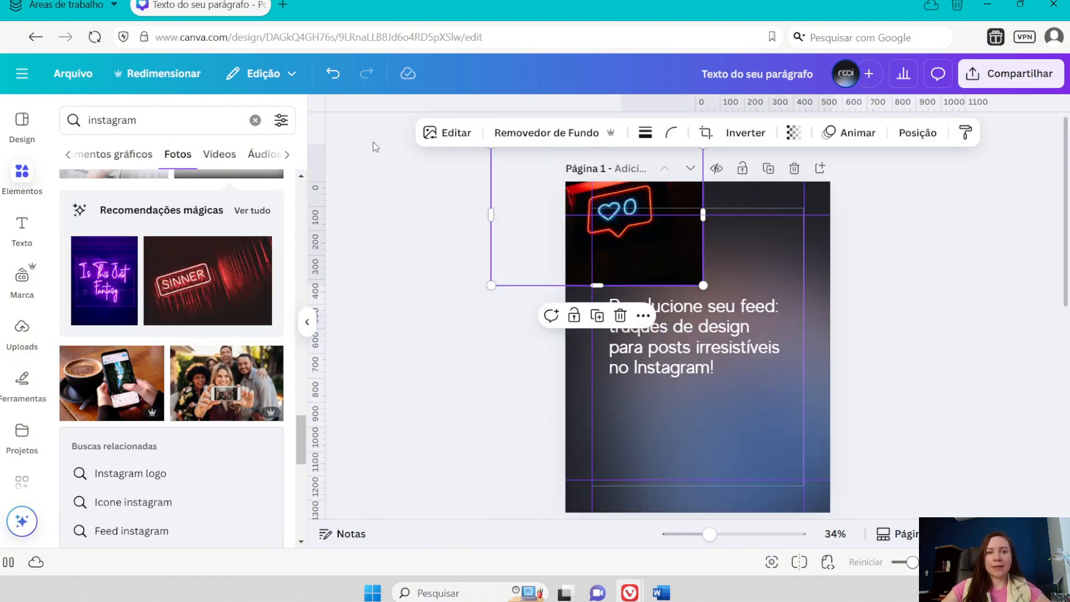
click(255, 120)
click(307, 322)
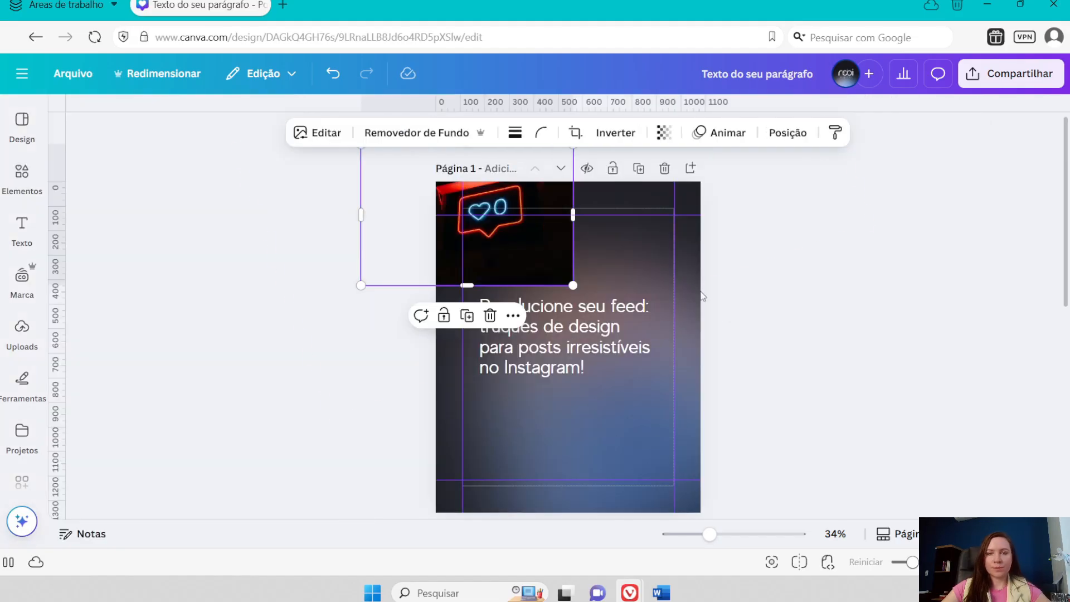
- Fill the upper-left corner frame with the neon heart sign photo and adjust its placement
drag(483, 204, 499, 237)
drag(636, 396, 562, 328)
drag(509, 214, 484, 223)
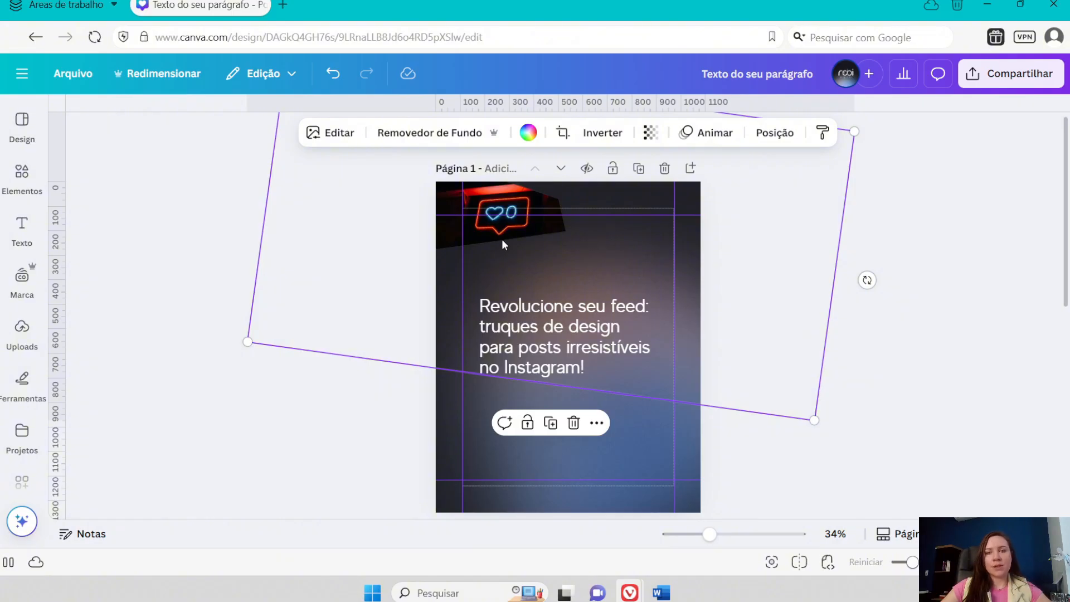
- Tilt the neon photo frame upward, enlarge it and shift it so the page's upper-left corner crops it above the headline
drag(867, 279, 794, 156)
mouse_move(520, 231)
mouse_down()
mouse_move(527, 184)
mouse_move(503, 222)
mouse_up()
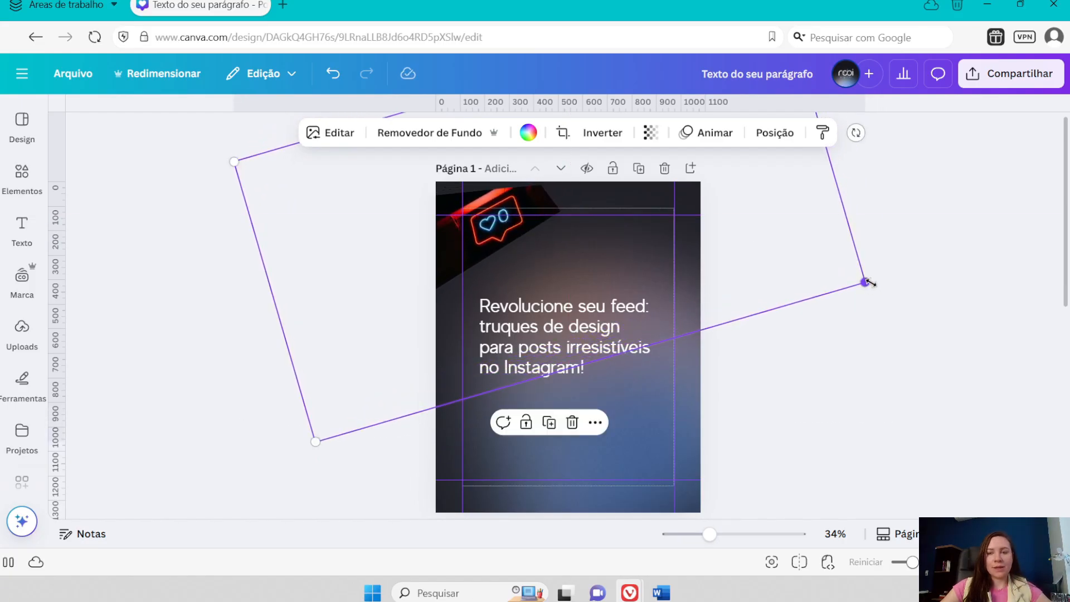
drag(867, 284, 979, 322)
drag(557, 215, 535, 105)
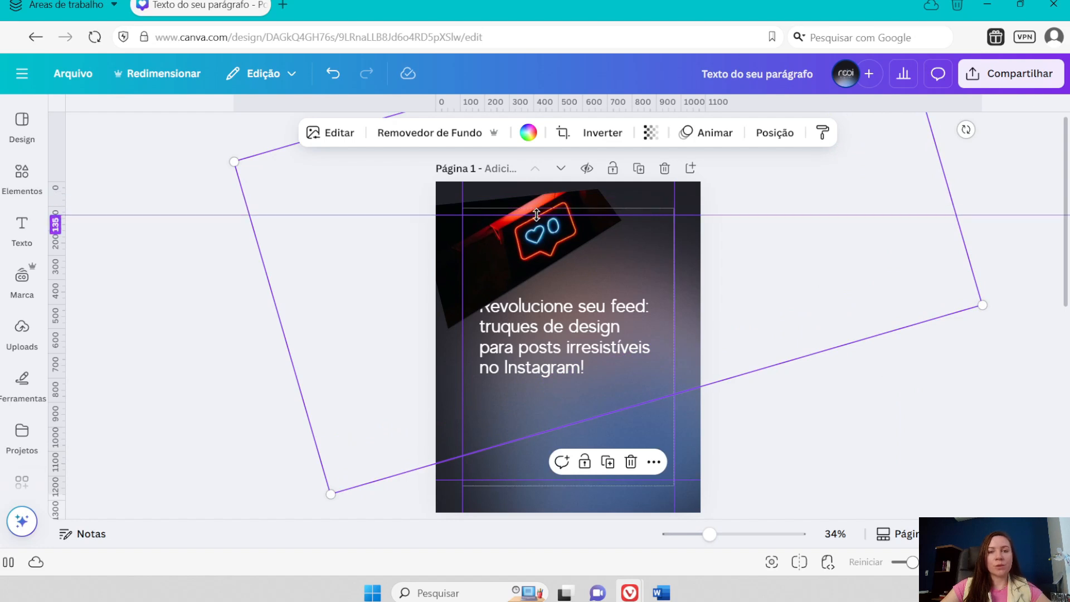
drag(508, 256, 499, 220)
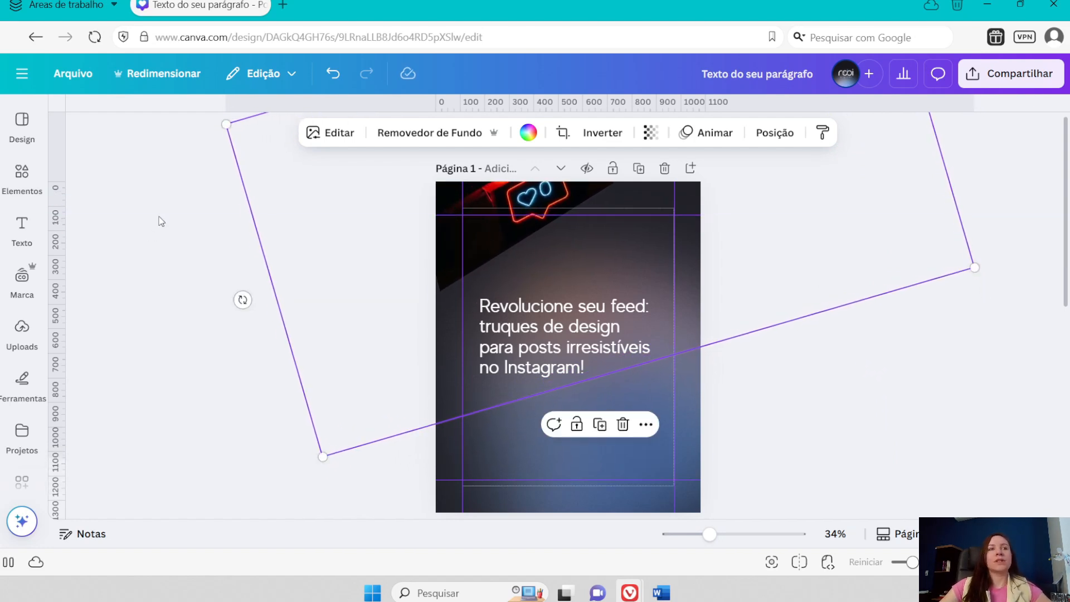
click(179, 251)
- Examine the frame-making apps offered in the Frame Creator app search results
click(21, 482)
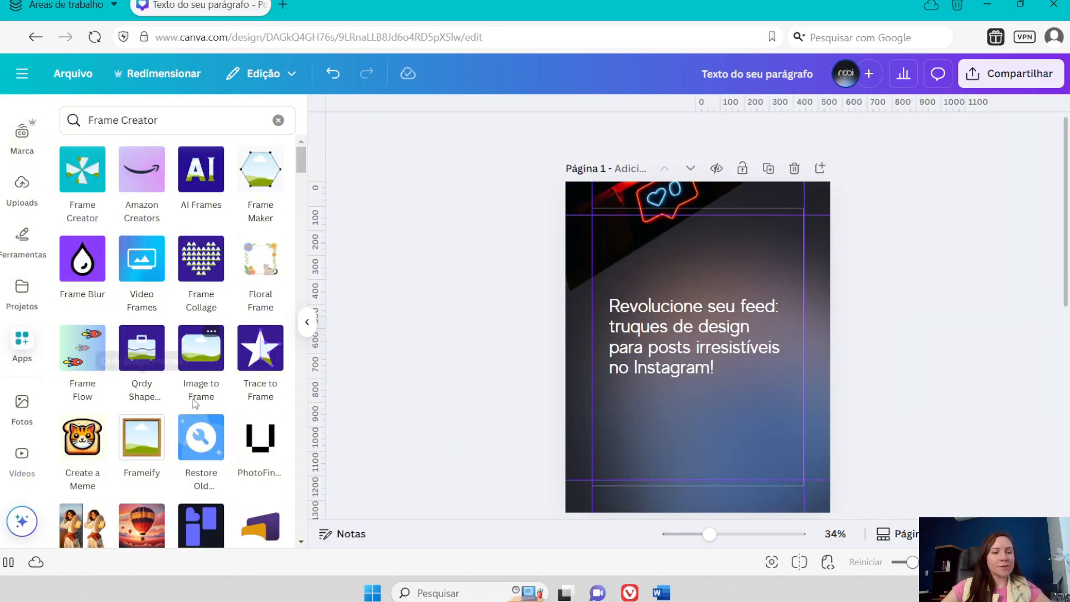
scroll(195, 390, down, 2)
scroll(184, 334, up, 2)
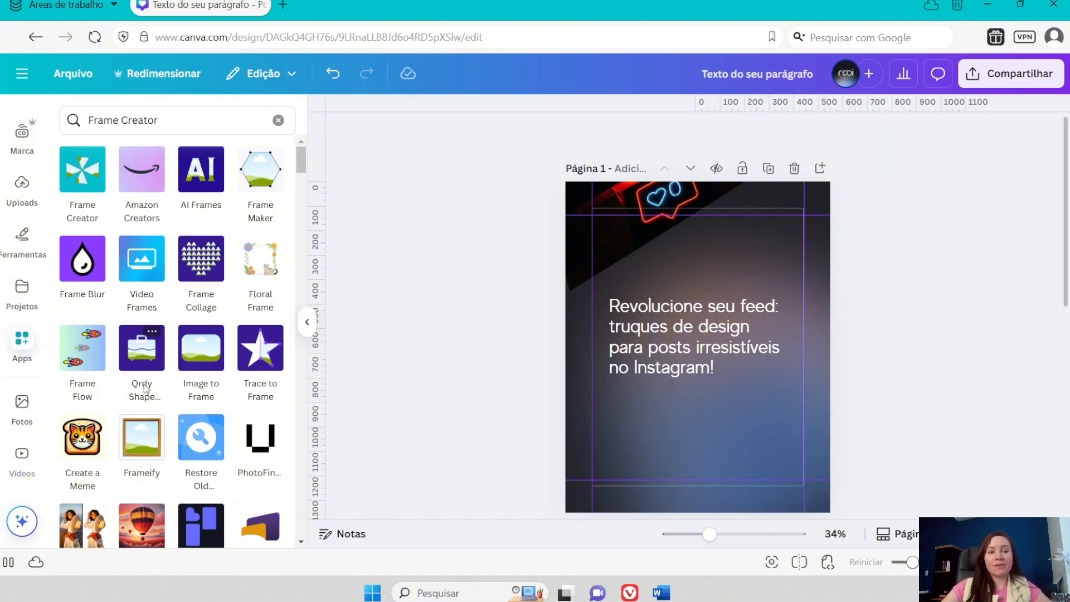
scroll(291, 348, down, 2)
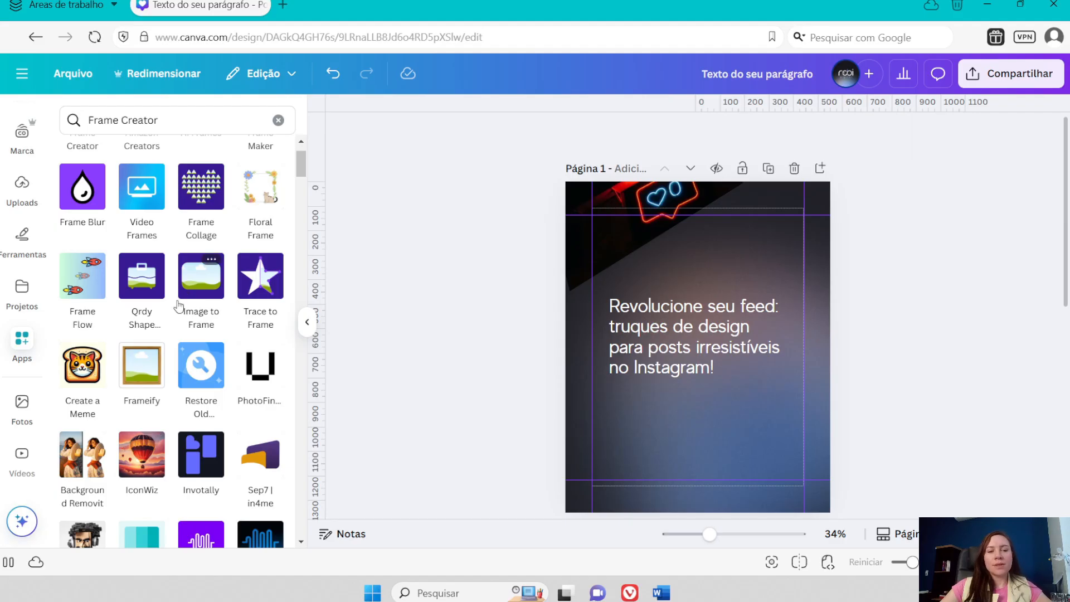
scroll(179, 395, down, 1)
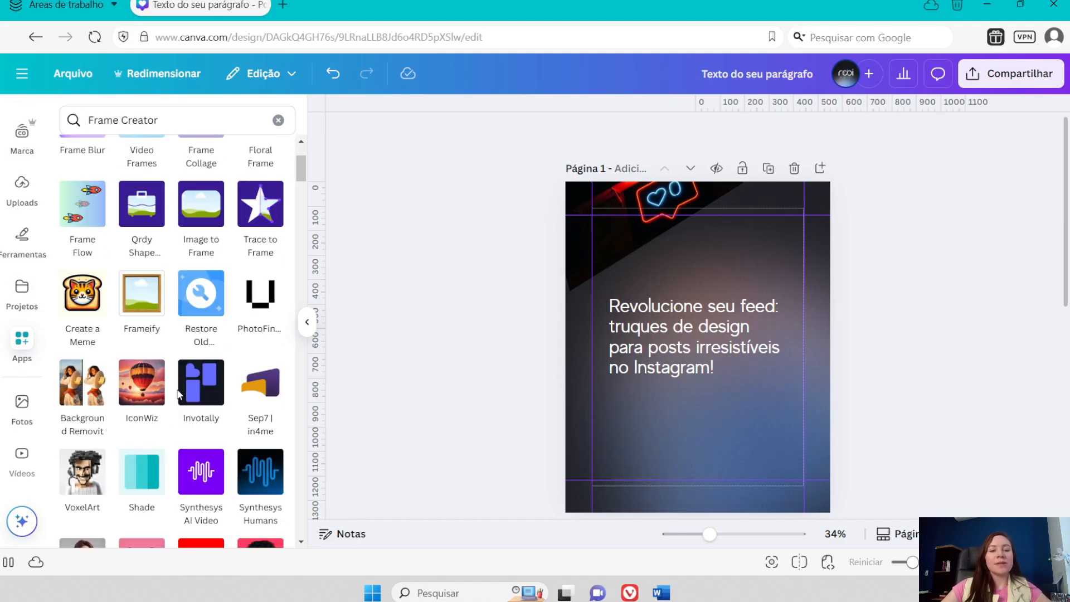
scroll(180, 395, down, 1)
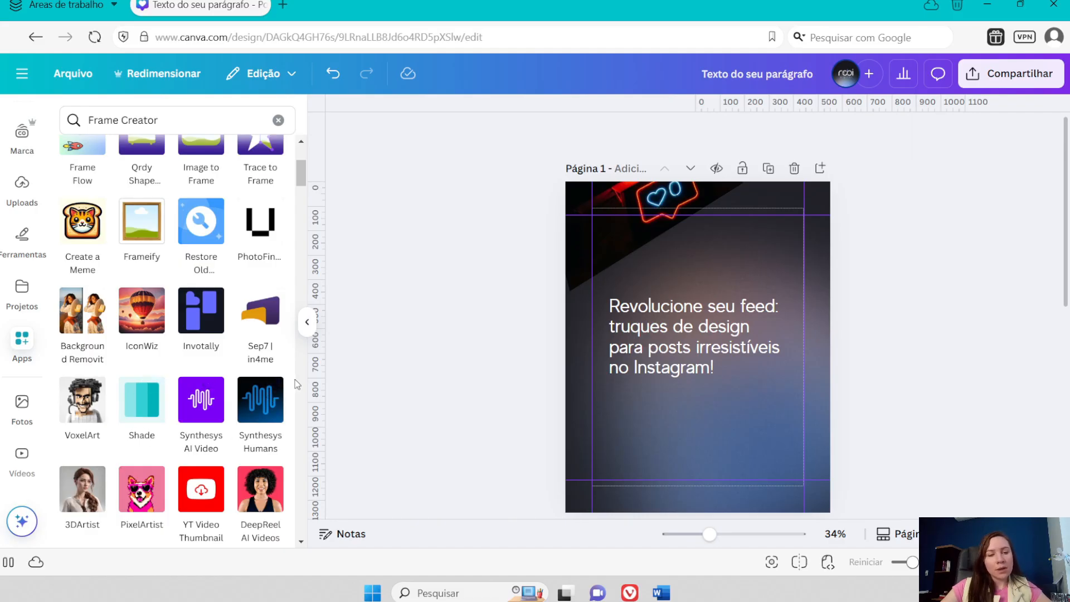
scroll(251, 279, up, 3)
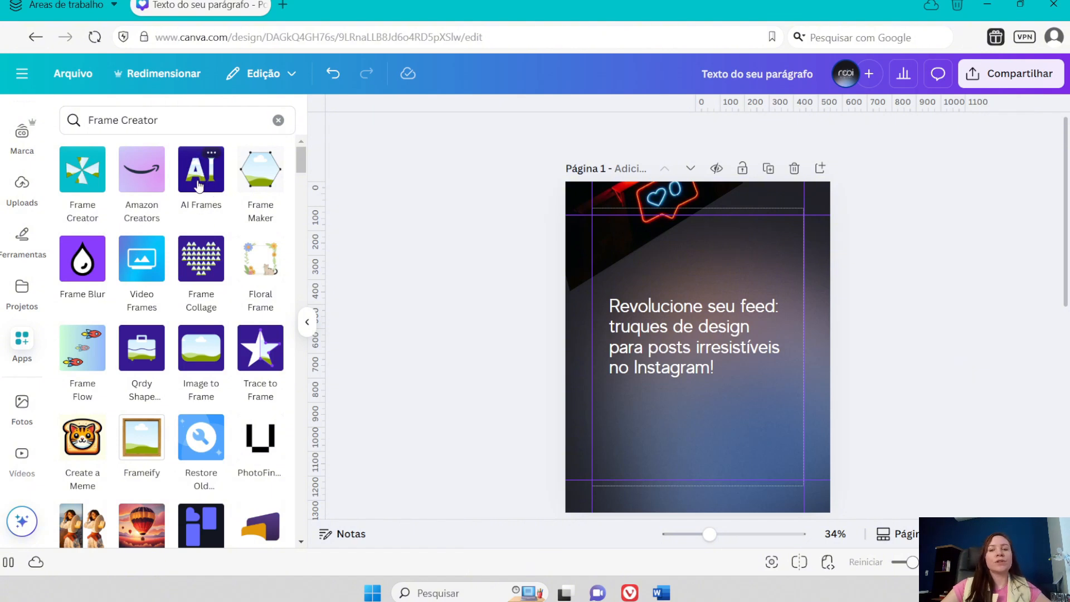
- Open the AI Frames app and look through the random frame shapes in its gallery
click(198, 178)
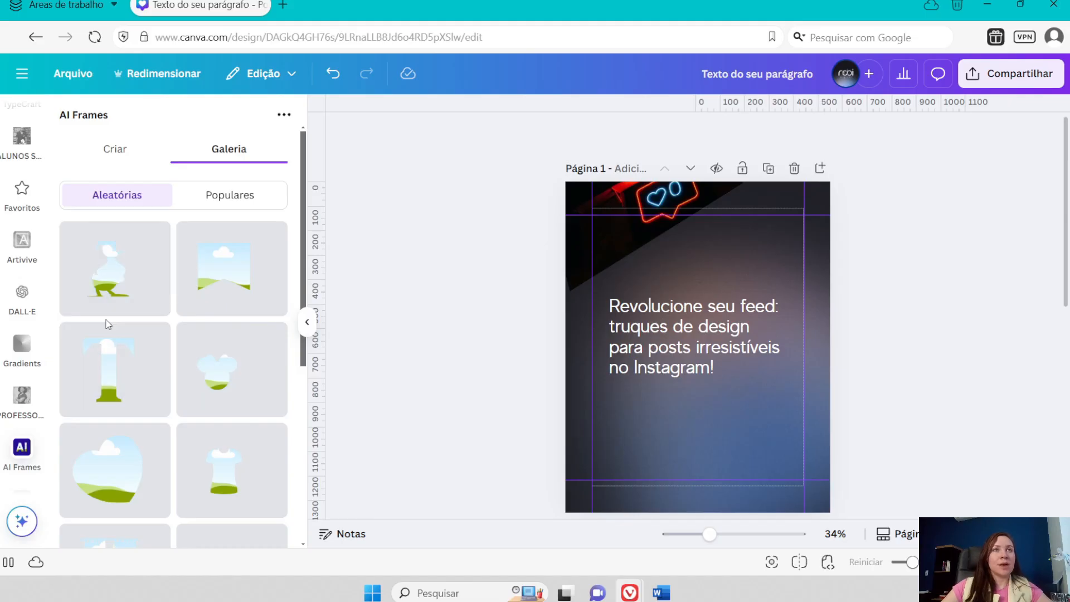
scroll(234, 323, down, 1)
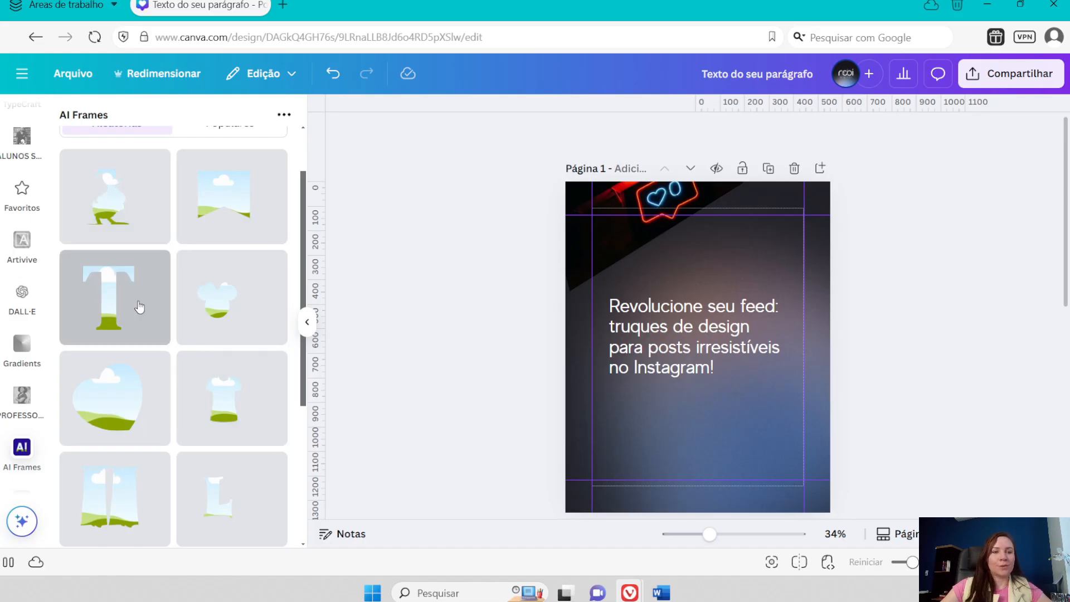
scroll(112, 334, down, 1)
scroll(103, 407, down, 2)
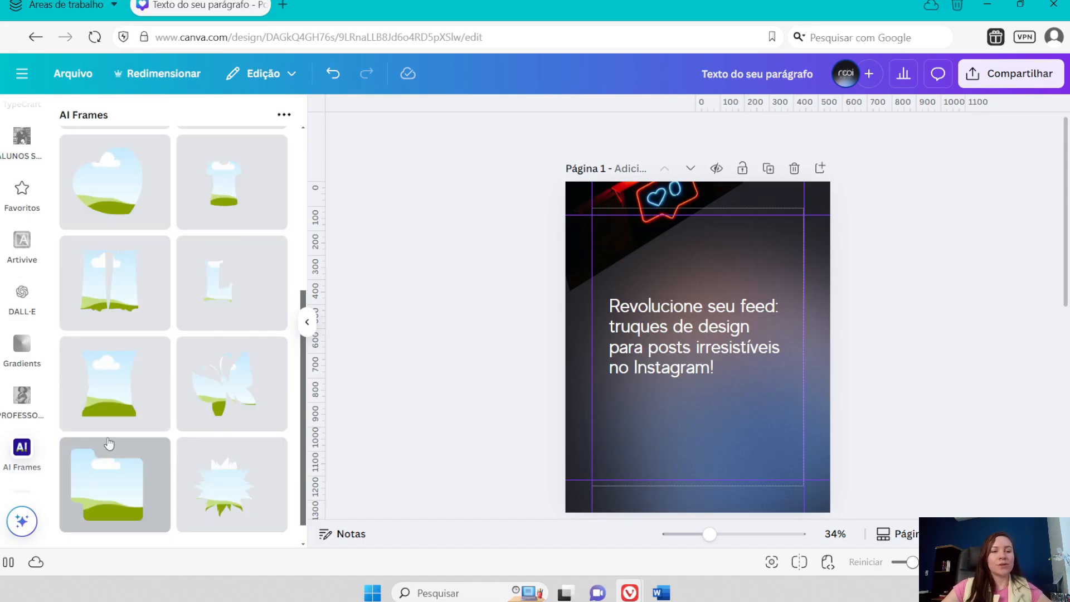
scroll(240, 312, down, 1)
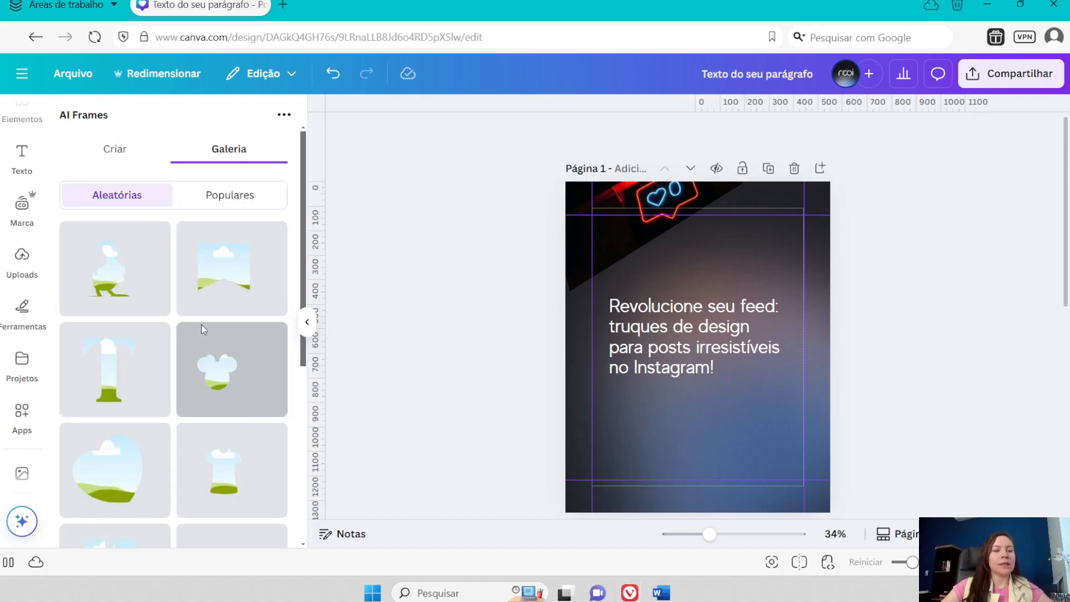
scroll(206, 329, down, 4)
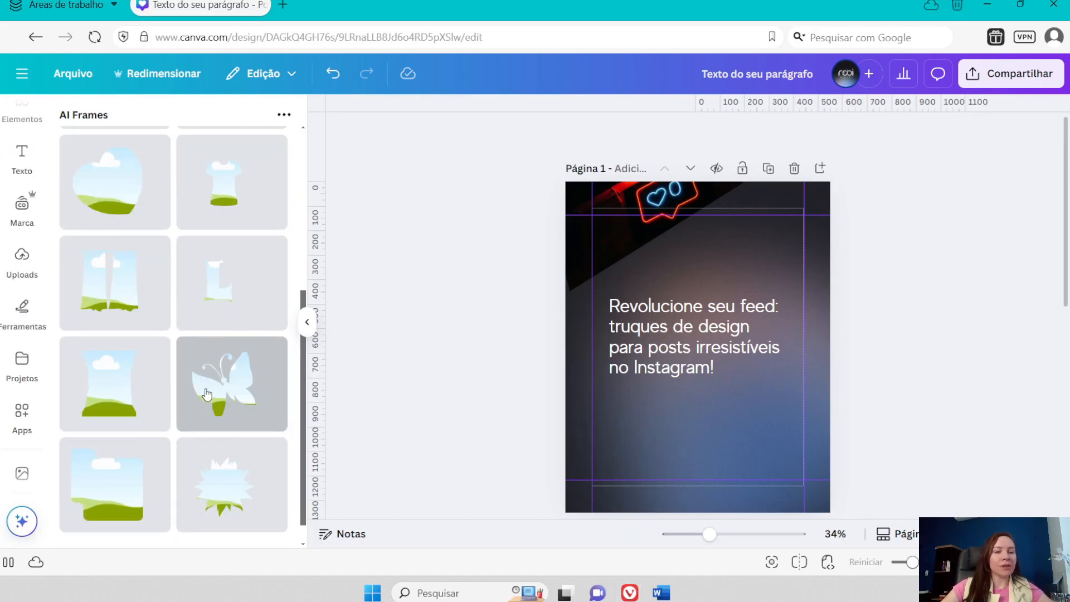
scroll(262, 384, up, 4)
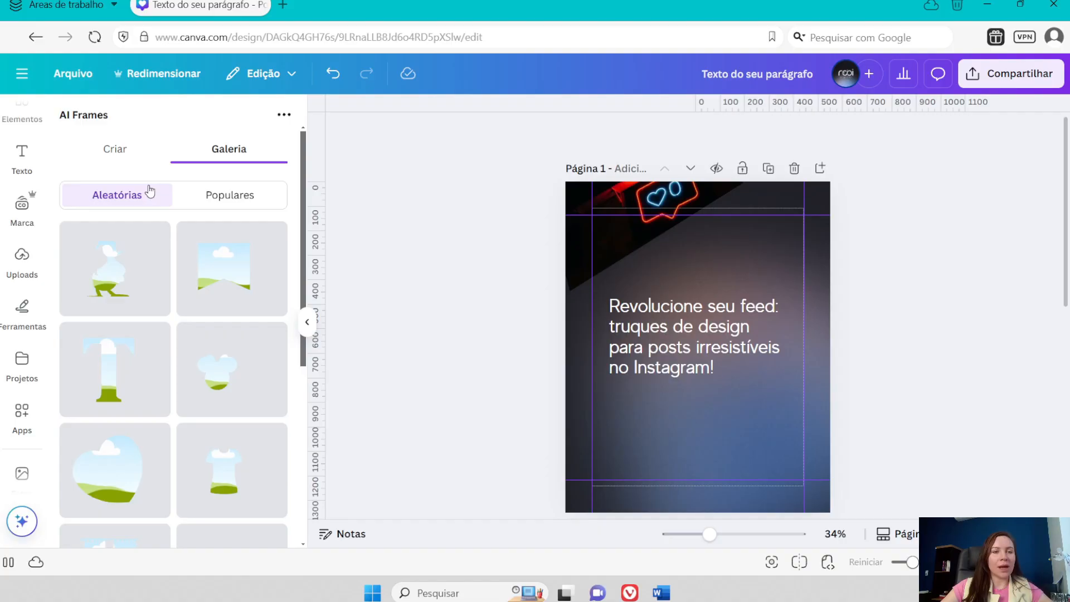
- Return to the apps, clear the Frame Creator search and open the TypeCraft app
click(21, 415)
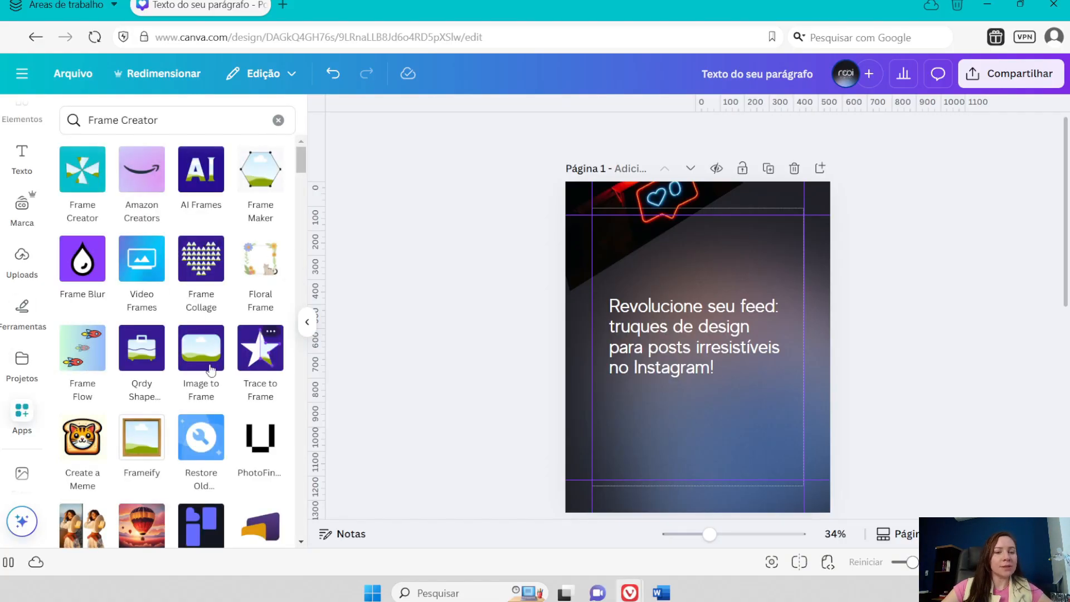
scroll(151, 435, down, 5)
scroll(150, 435, down, 10)
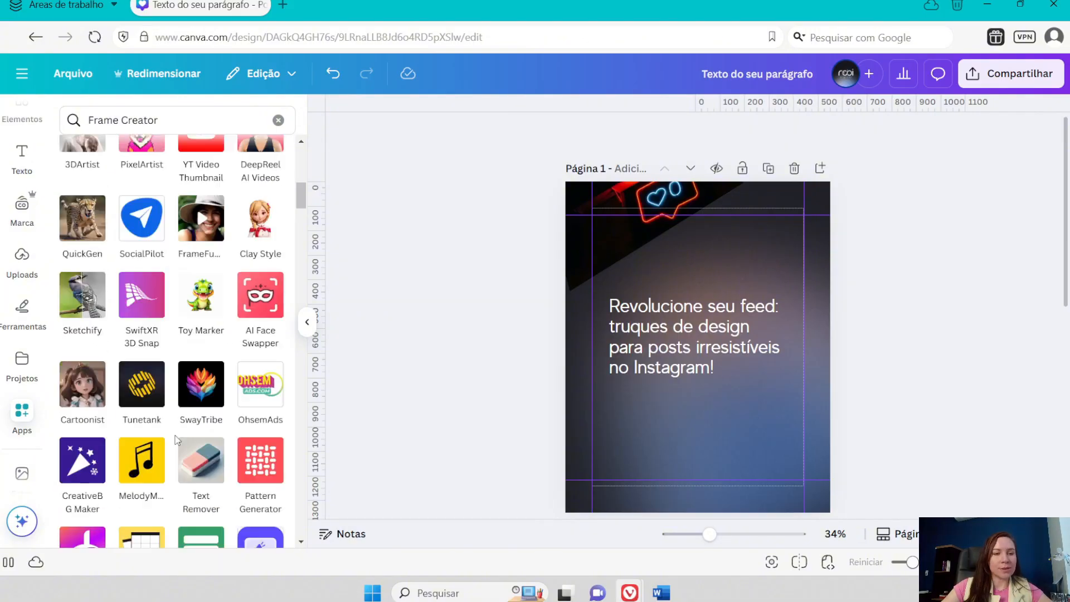
scroll(179, 449, down, 5)
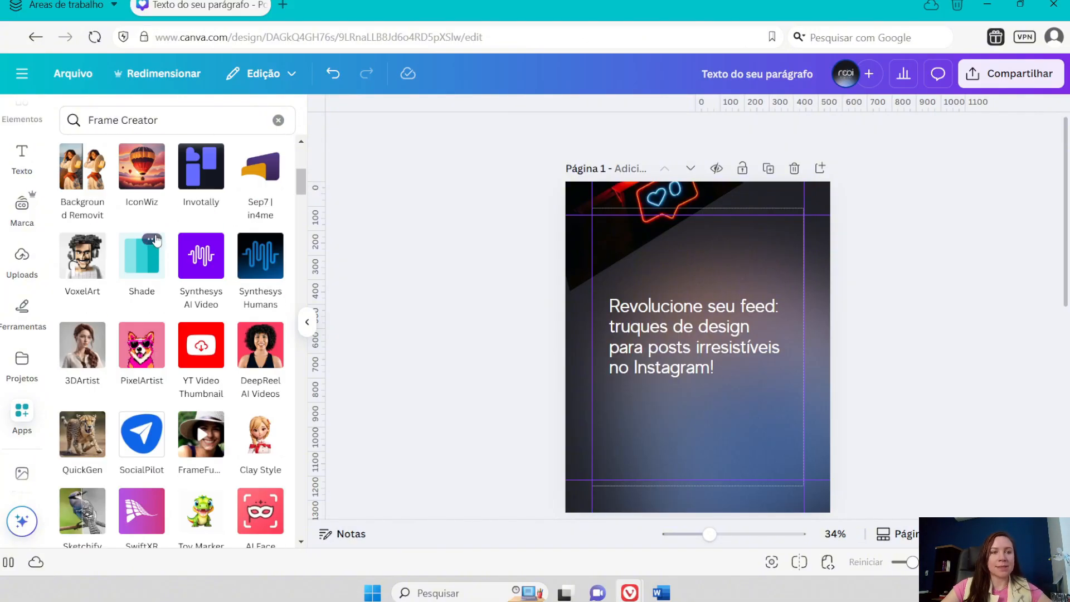
click(278, 120)
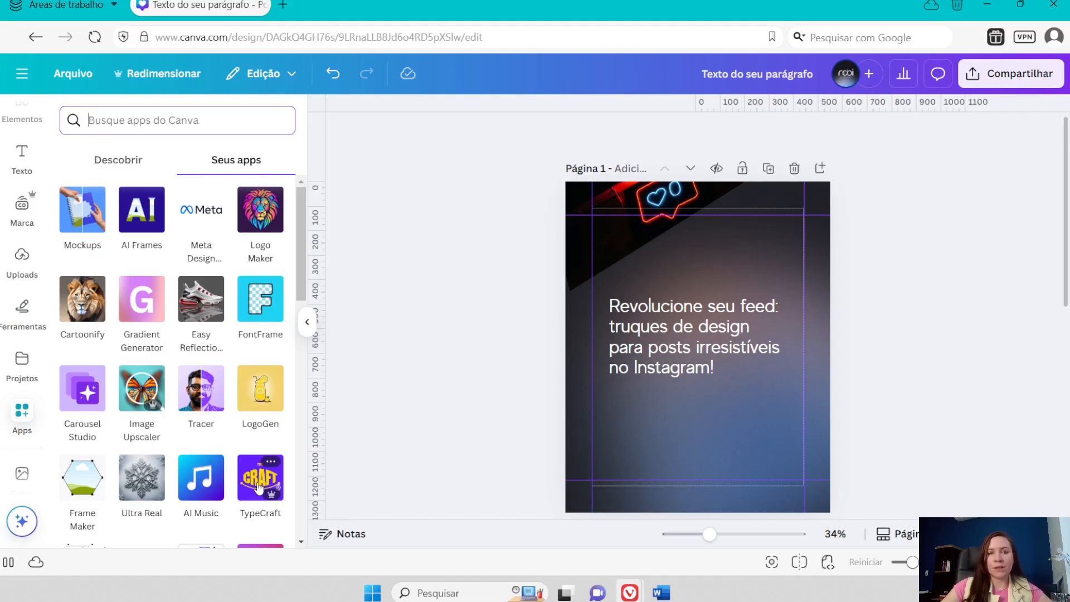
click(260, 485)
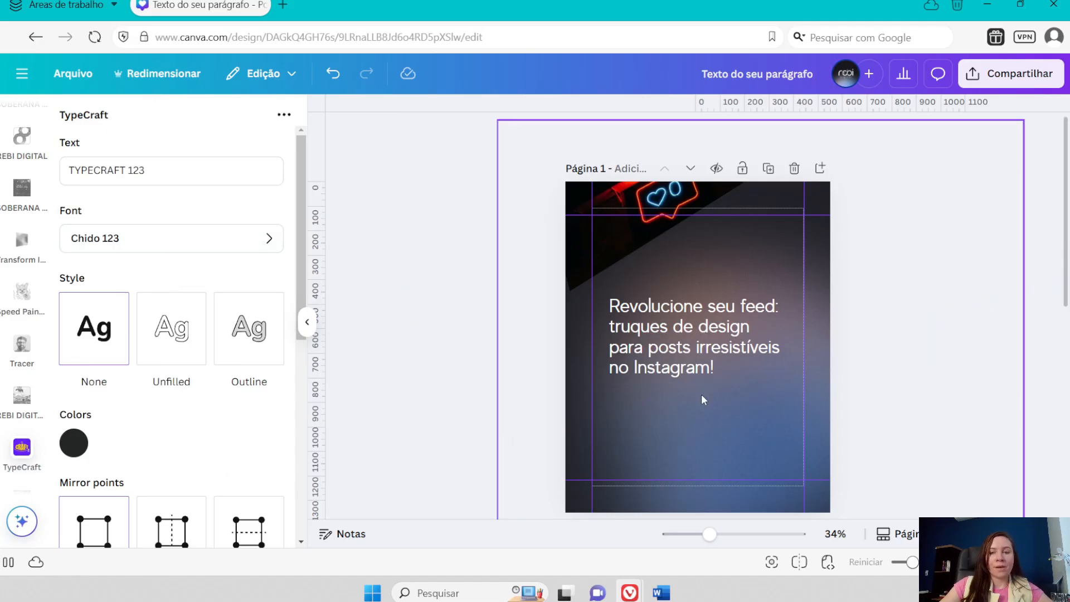
- Replace the TypeCraft sample text with "DESIGN"
click(678, 378)
click(140, 169)
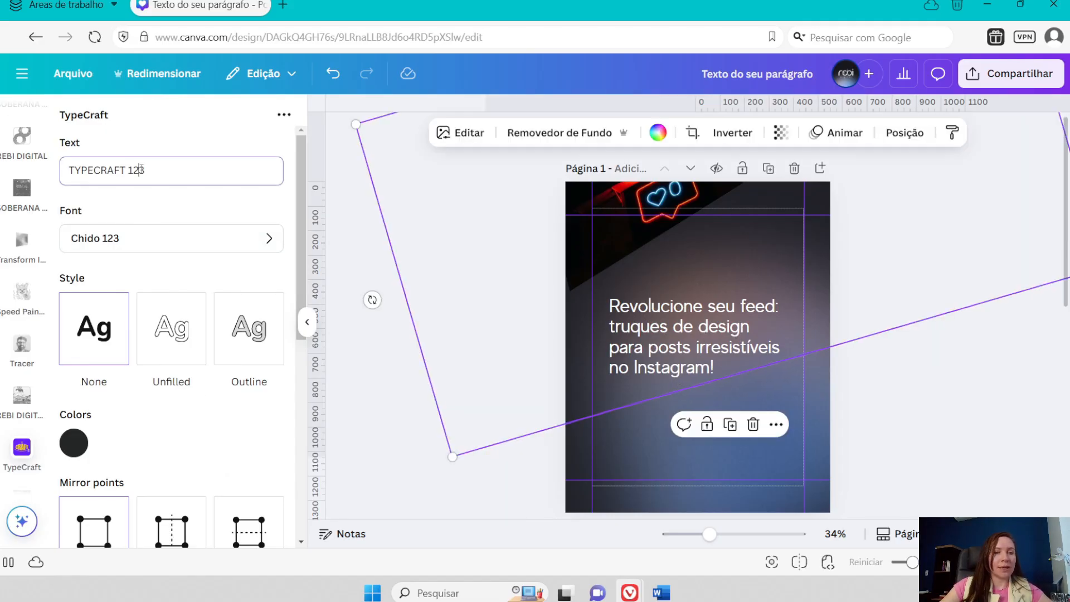
drag(146, 170, 83, 180)
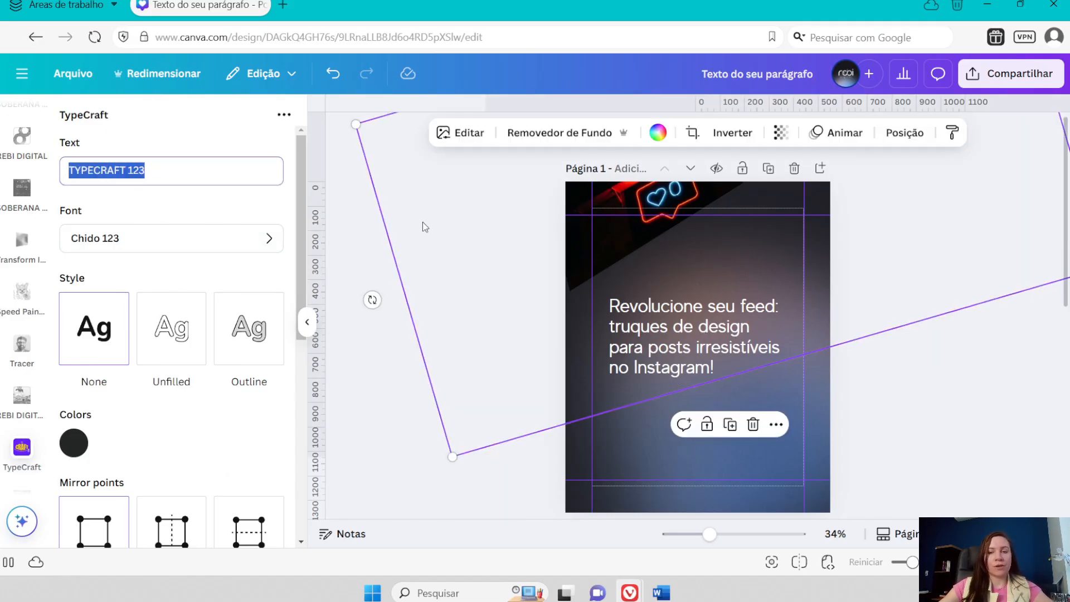
text(DES)
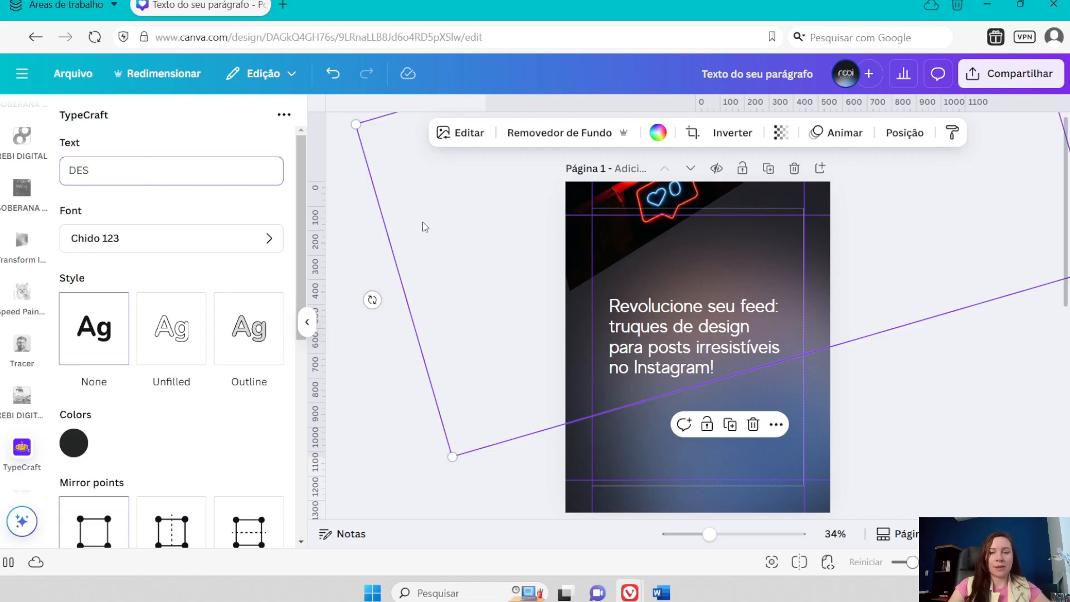
text(E)
key(BackSpace)
text(IGN)
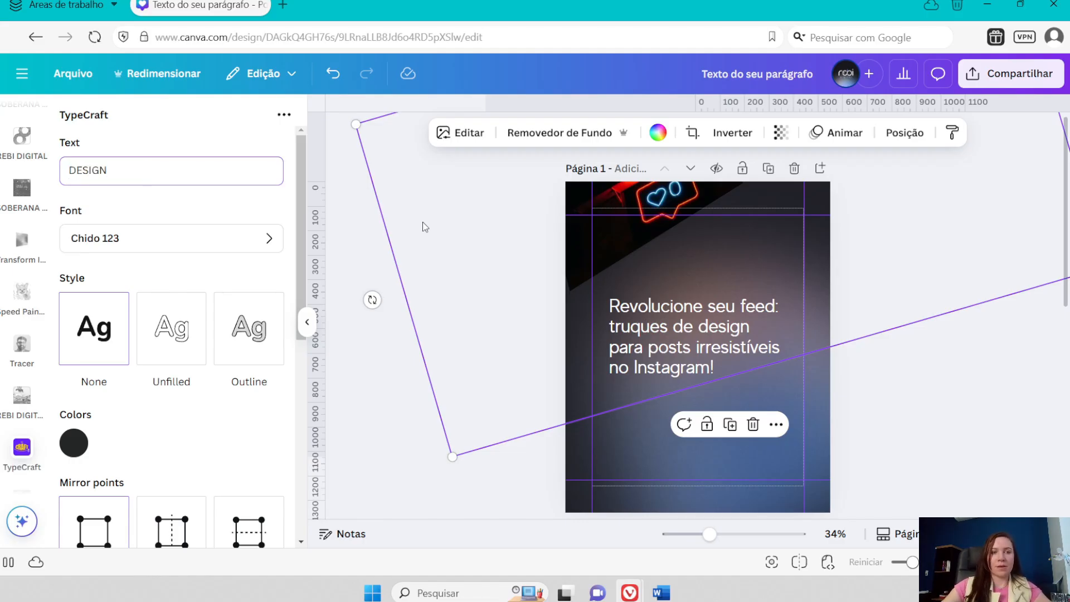
- Set the TypeCraft lettering's font to Antiquestories 123
click(121, 239)
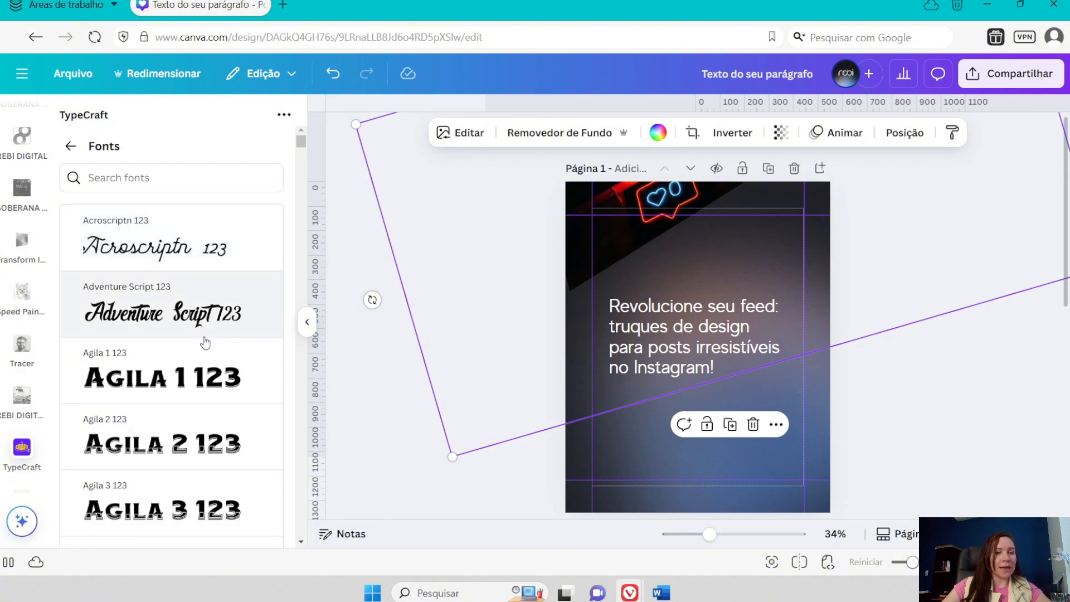
scroll(171, 388, down, 8)
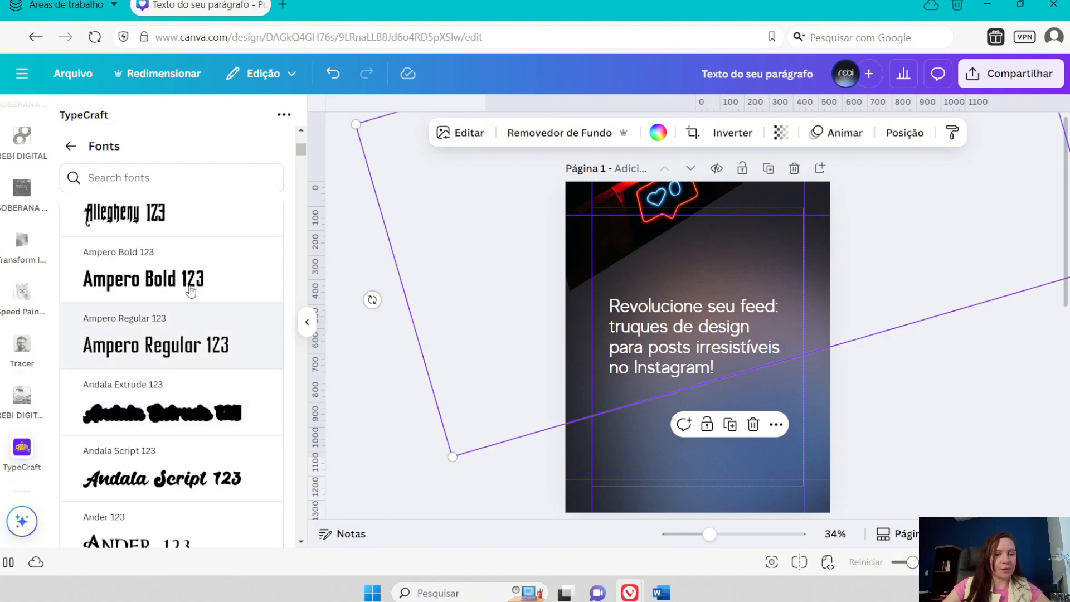
scroll(167, 391, down, 3)
scroll(165, 388, down, 3)
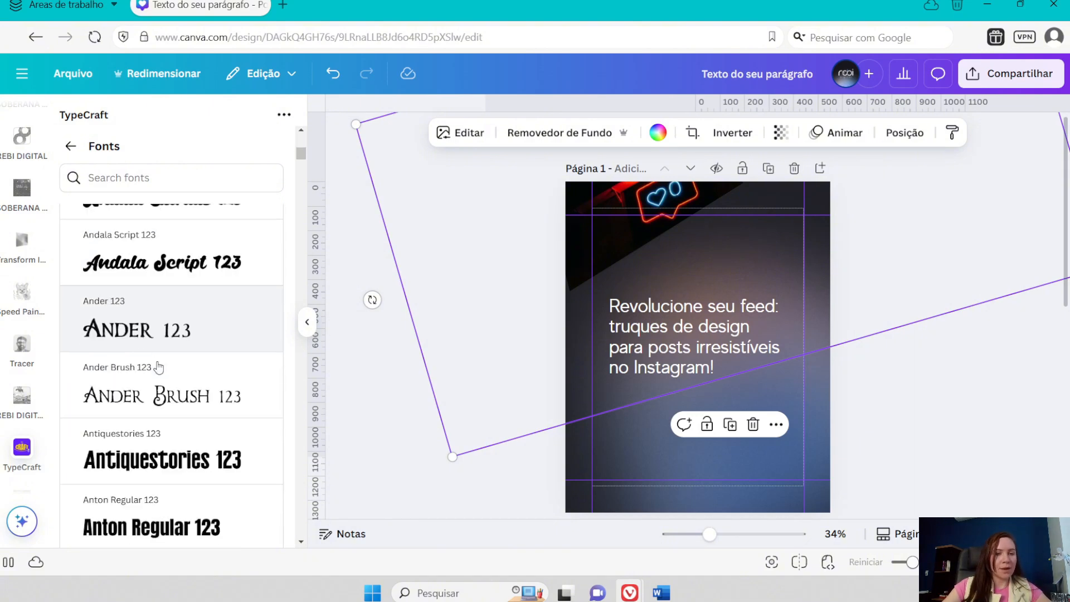
click(188, 393)
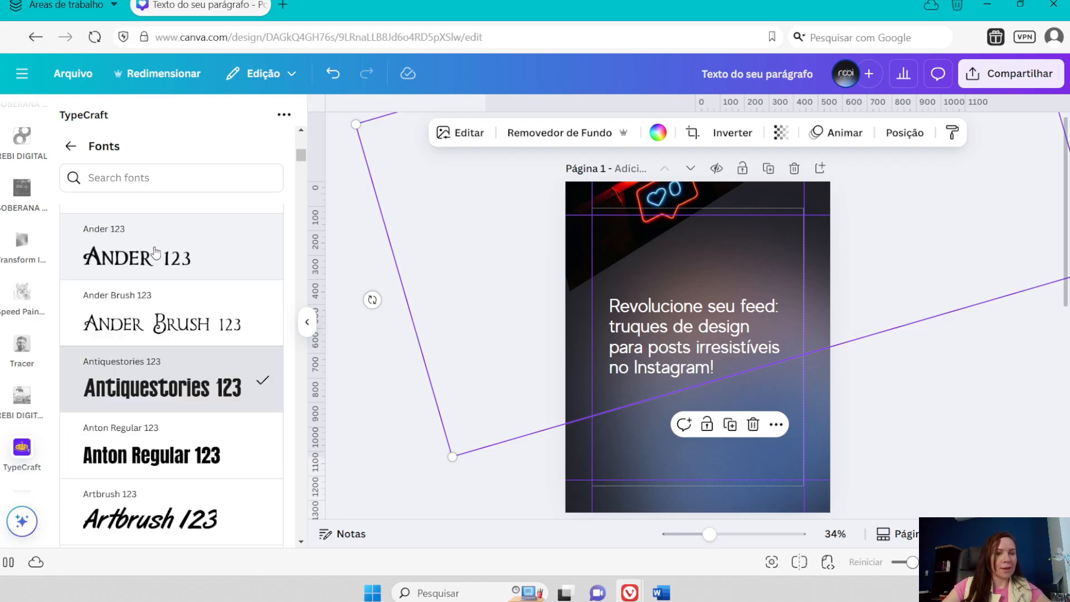
click(70, 146)
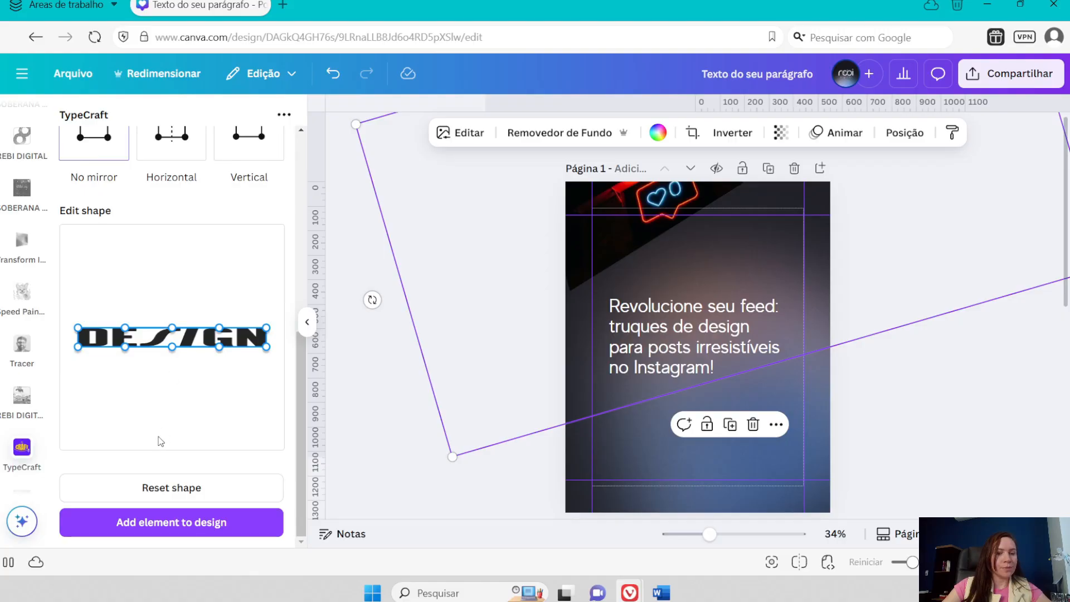
- Reshape the DESIGN lettering into an upward arch by moving its corner and middle points, without mirroring
scroll(161, 222, up, 3)
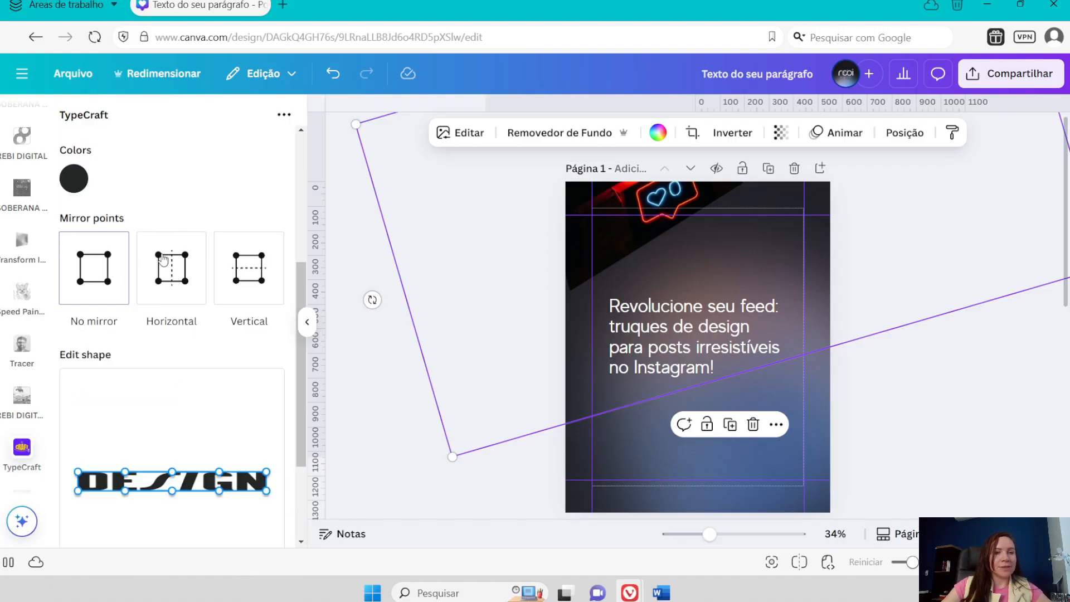
scroll(162, 260, up, 2)
scroll(154, 323, down, 2)
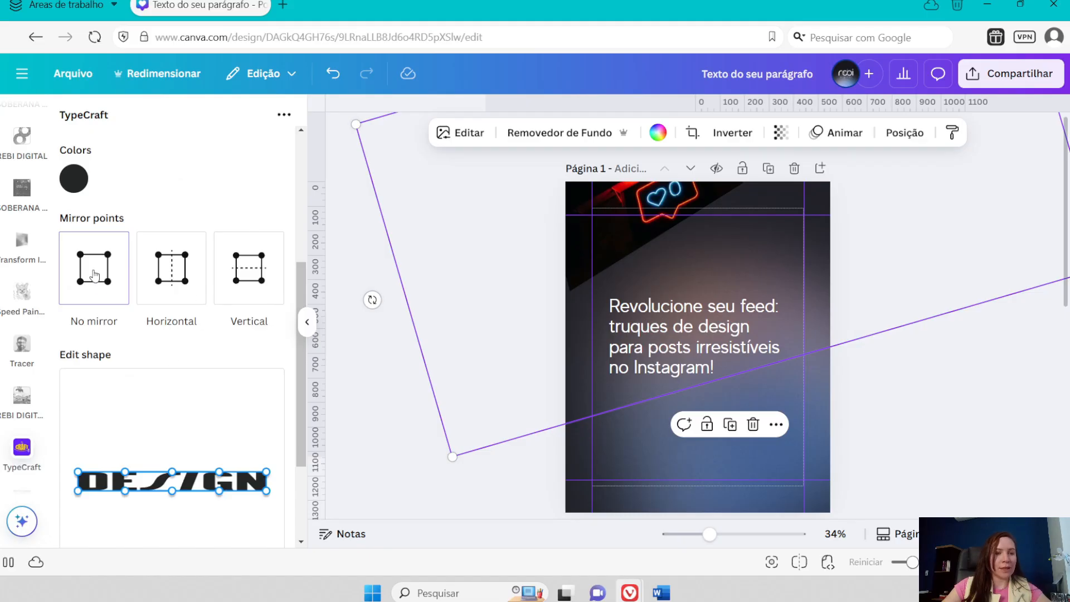
scroll(96, 288, down, 2)
drag(78, 422, 70, 433)
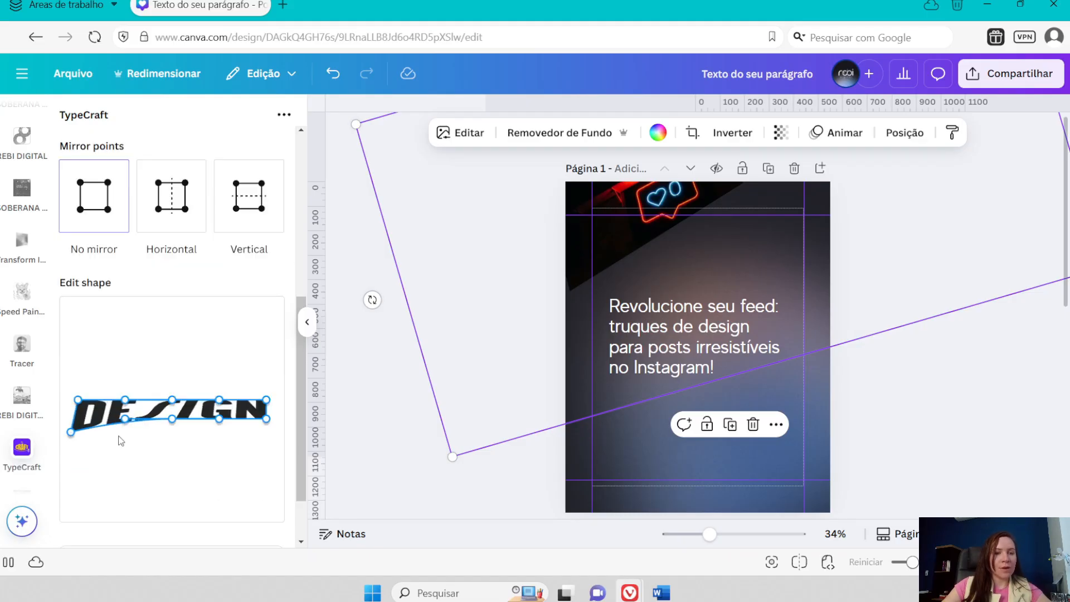
drag(270, 423, 273, 436)
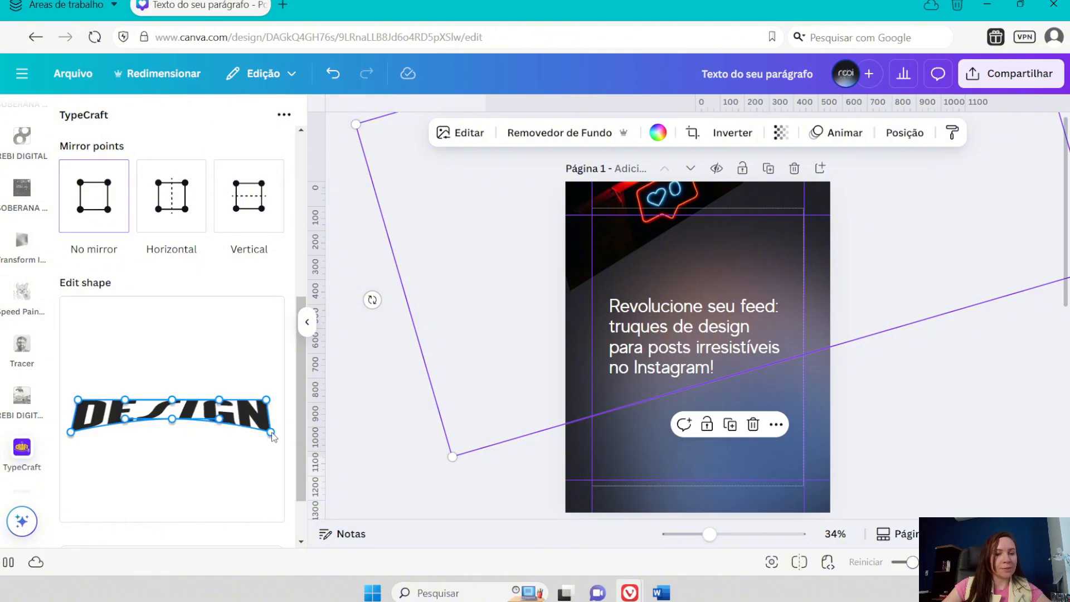
drag(267, 400, 268, 396)
drag(79, 400, 72, 395)
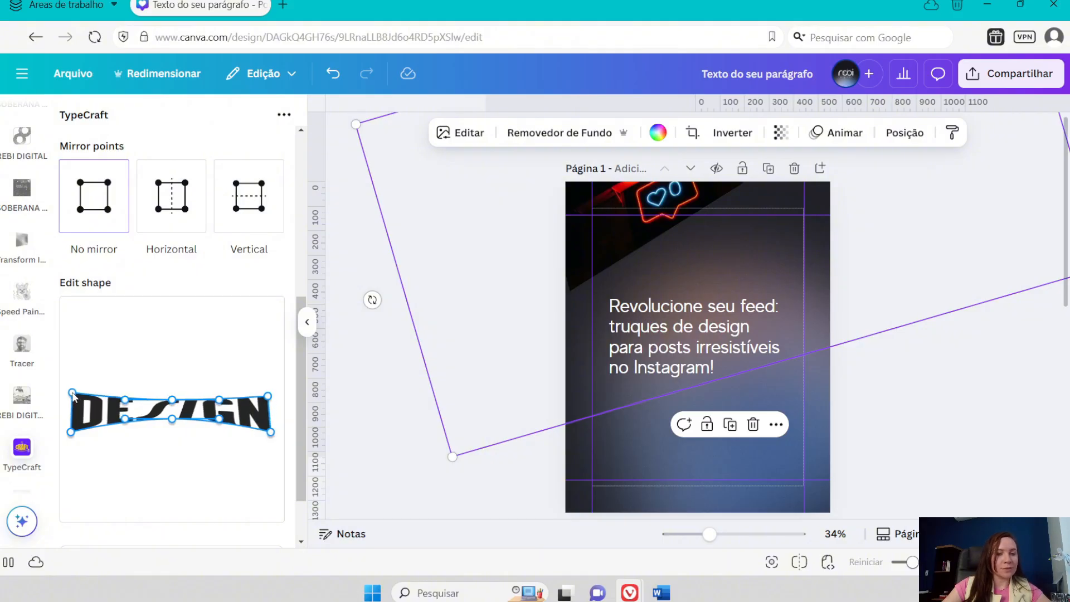
drag(172, 418, 163, 384)
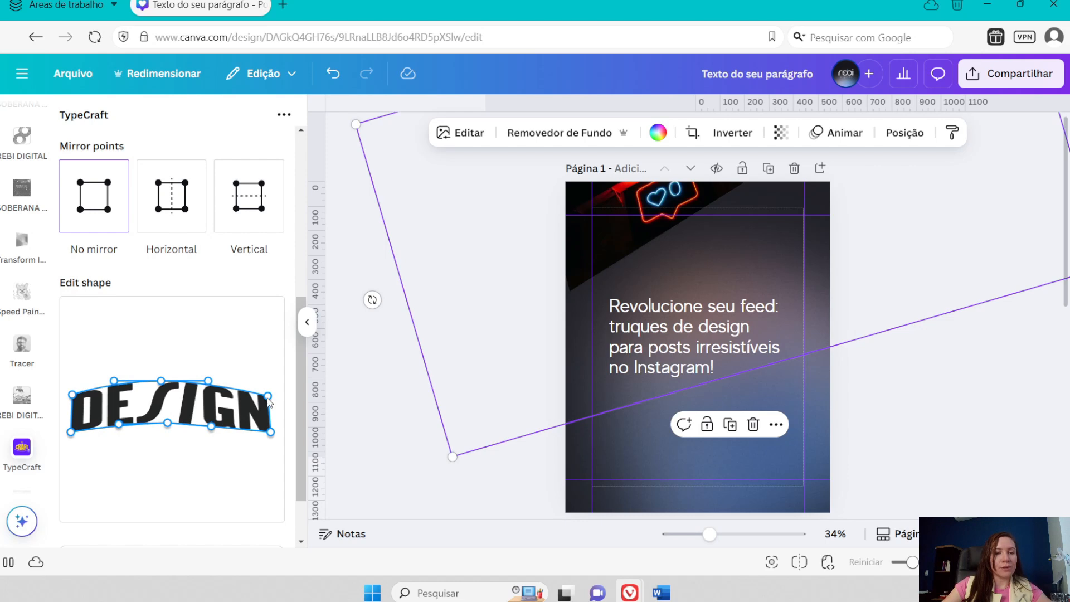
scroll(204, 422, down, 2)
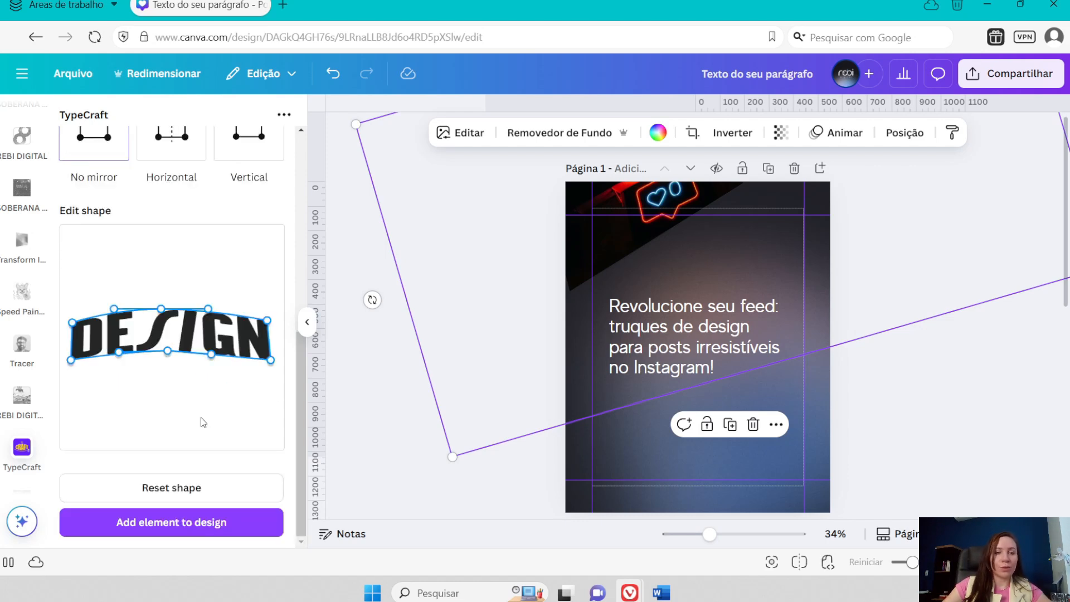
drag(268, 321, 269, 323)
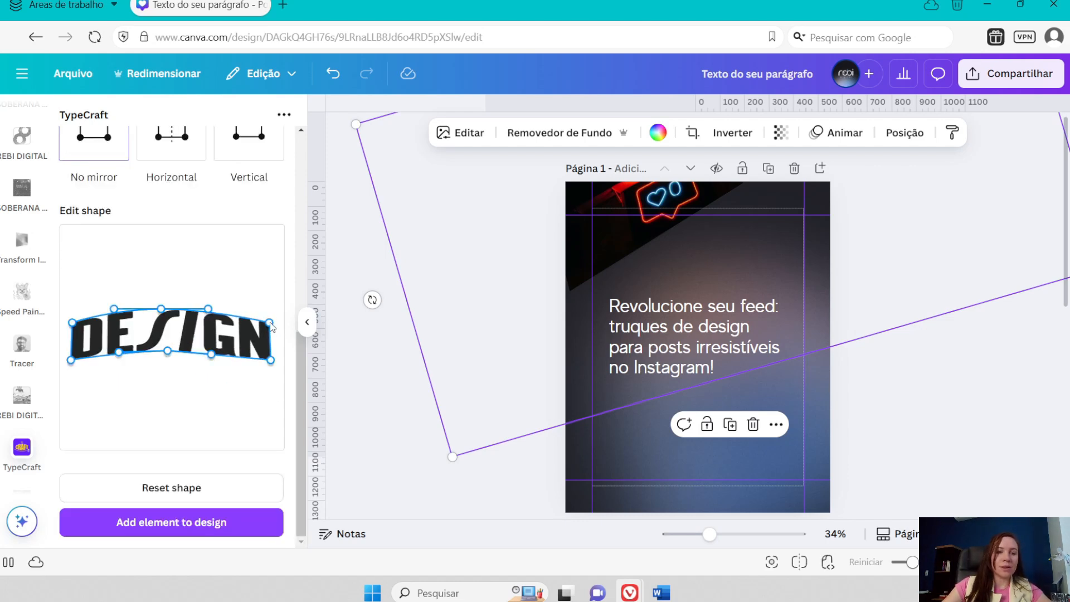
- Add the arched DESIGN lettering to the design and enlarge it to span the page width below the headline
click(203, 522)
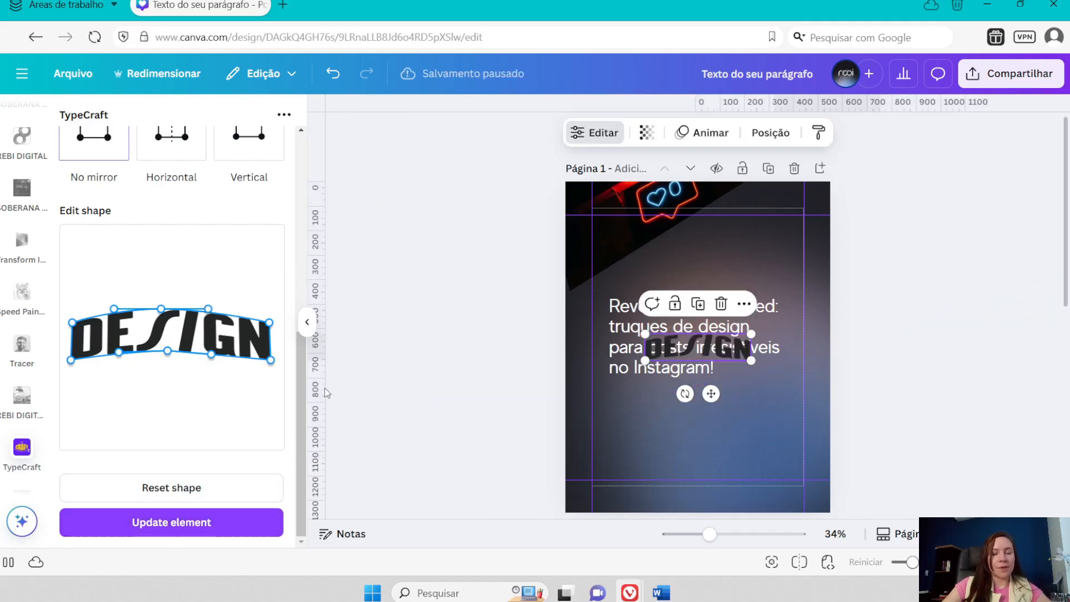
drag(645, 361, 709, 407)
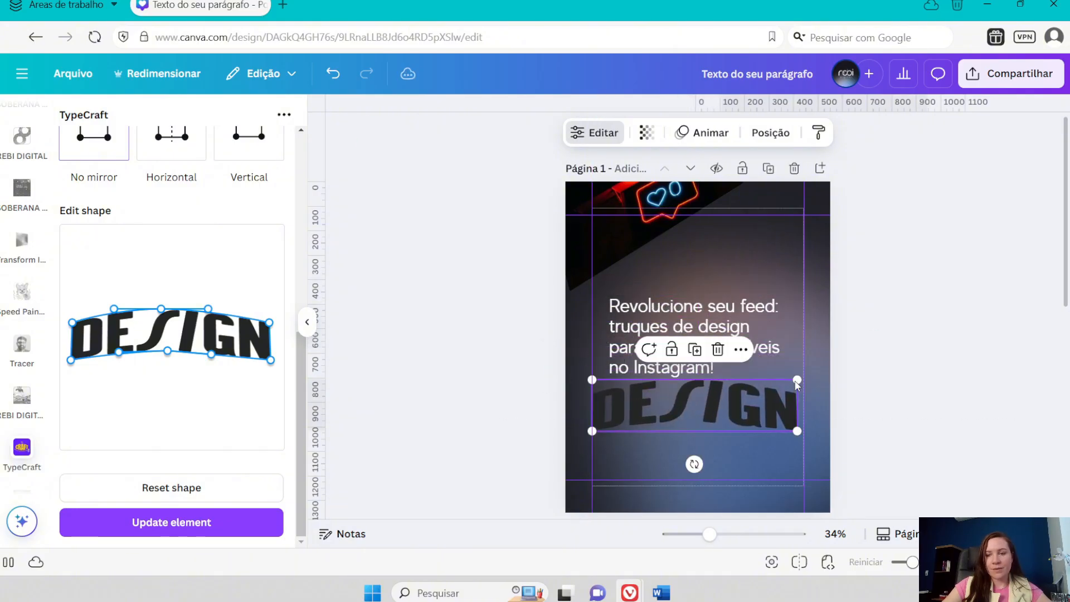
drag(796, 380, 830, 371)
drag(780, 401, 834, 383)
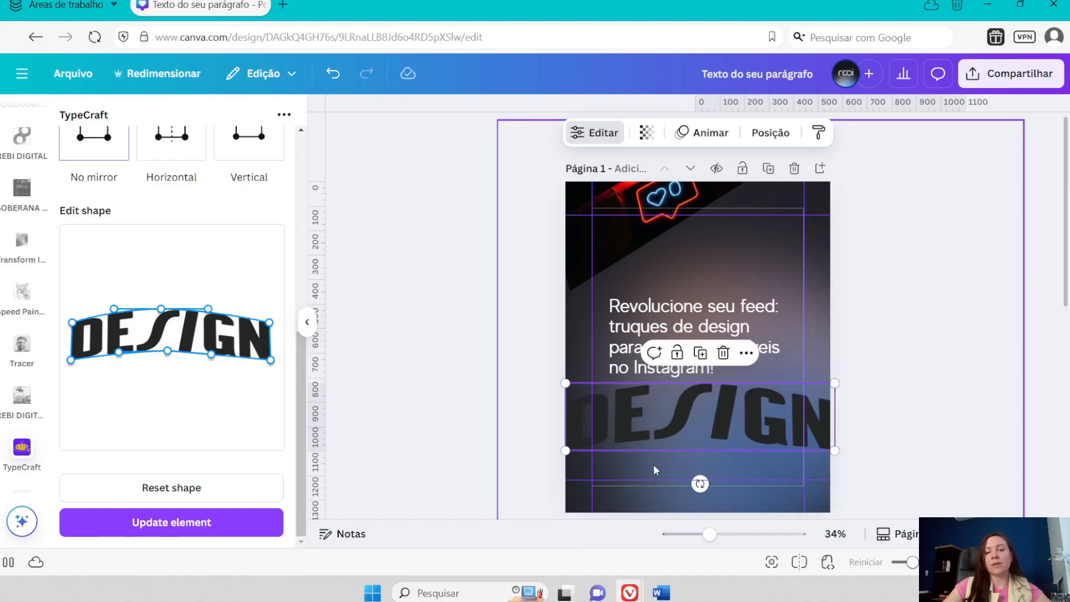
mouse_move(697, 482)
mouse_down()
mouse_move(715, 477)
mouse_move(698, 496)
mouse_up()
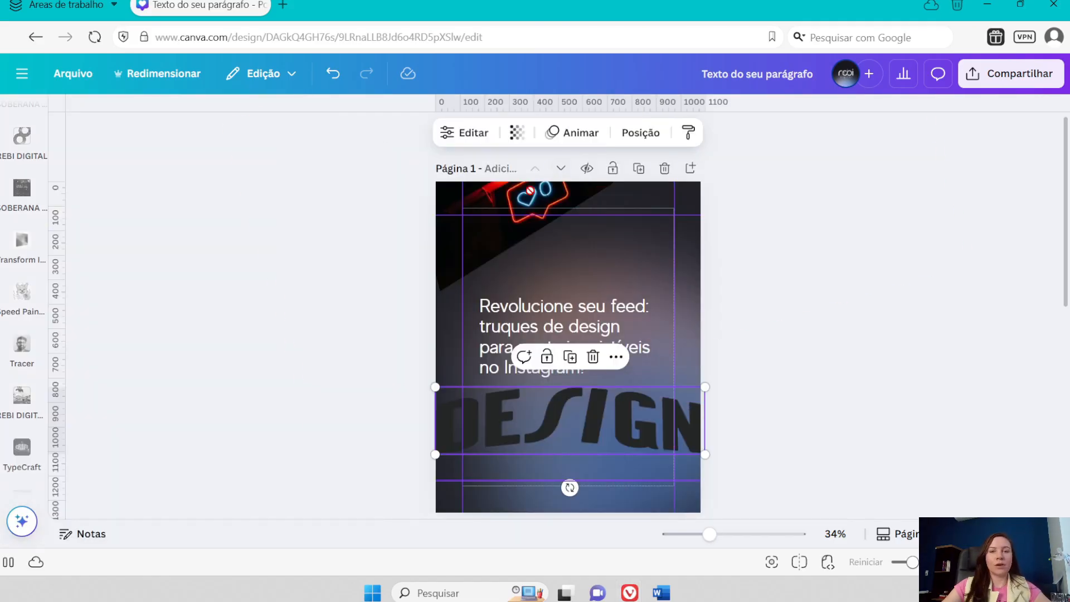
- Delete the neon photo and its custom frame from the page, and nudge the headline slightly up
drag(510, 217, 483, 197)
key(Delete)
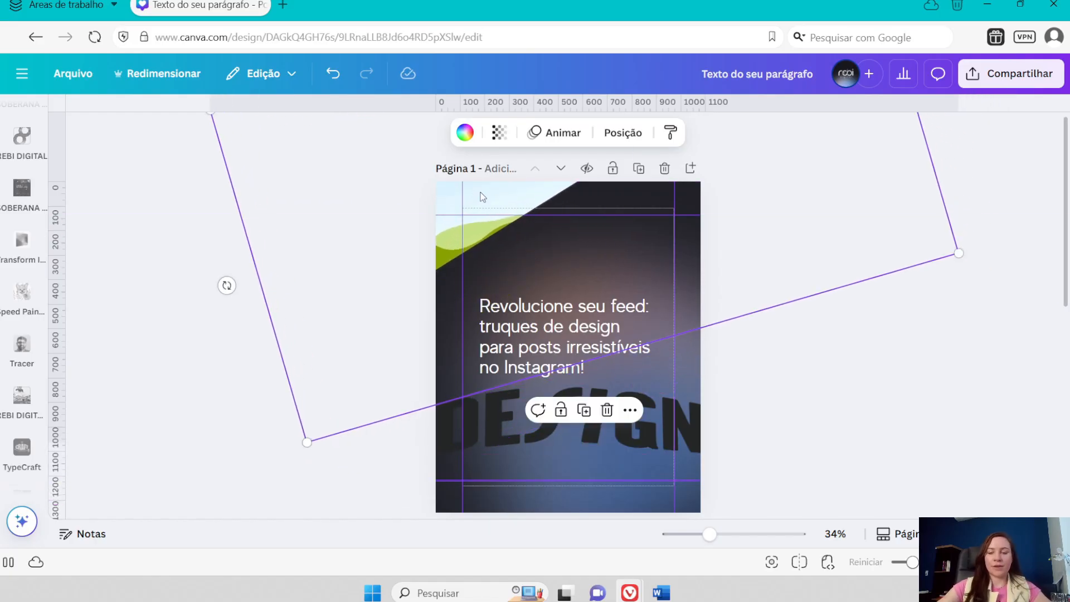
key(Delete)
drag(589, 338, 589, 330)
- Move the DESIGN lettering further down the page and set its transparency to 22
click(609, 430)
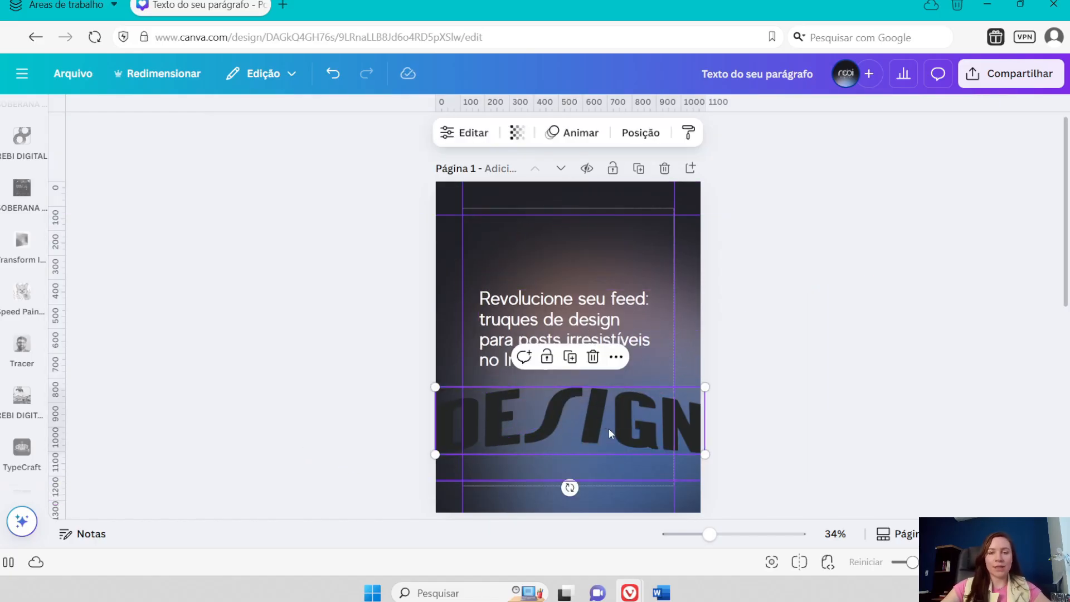
drag(609, 427, 608, 459)
click(517, 133)
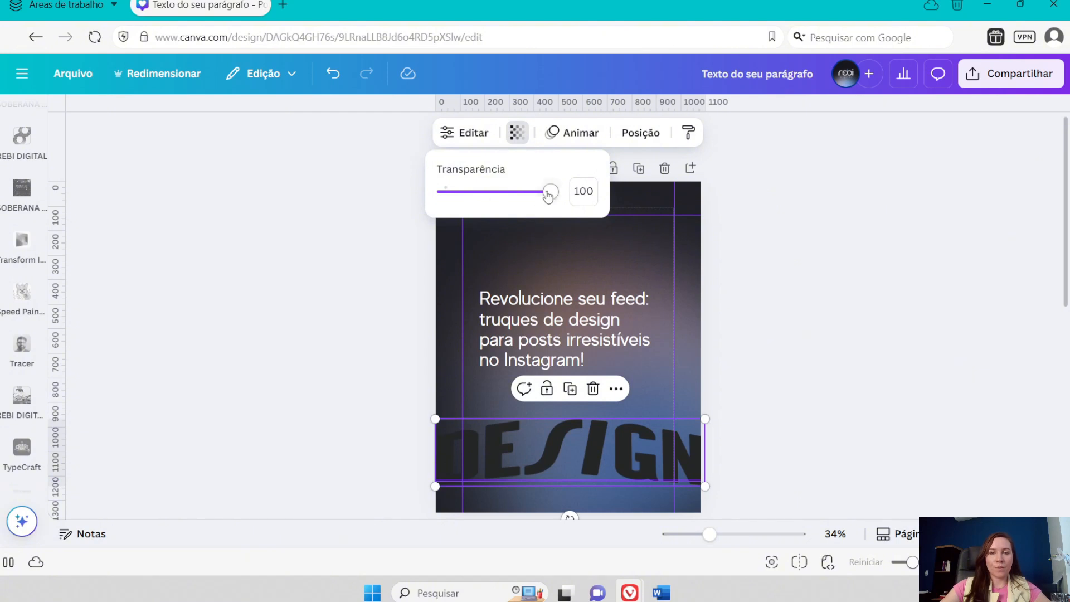
drag(548, 193, 467, 192)
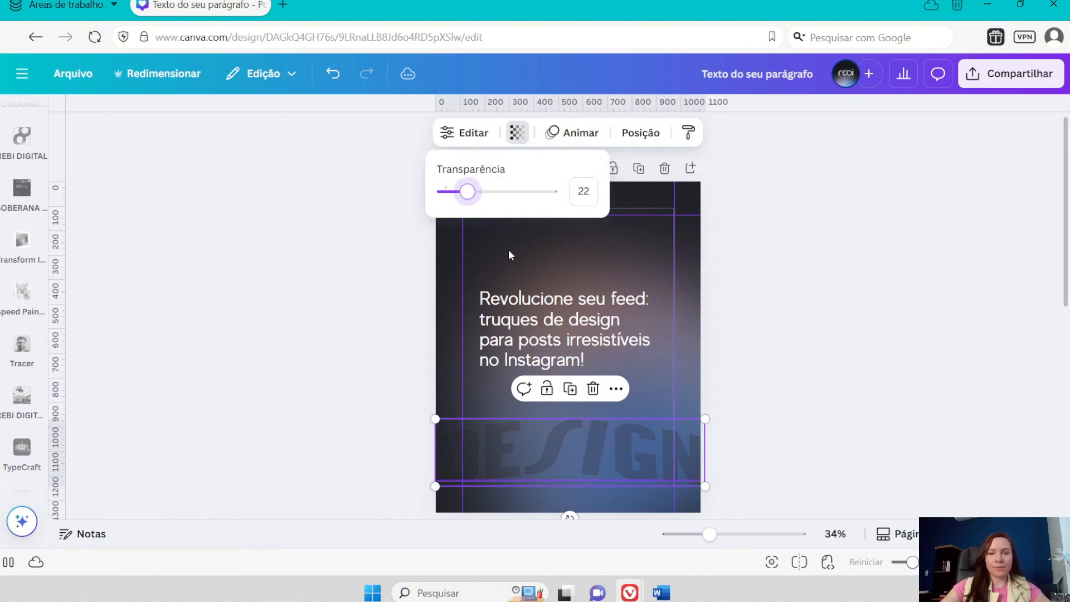
- Place the DESIGN lettering against the page's bottom edge and stack a fainter duplicate directly above it
drag(634, 459, 578, 446)
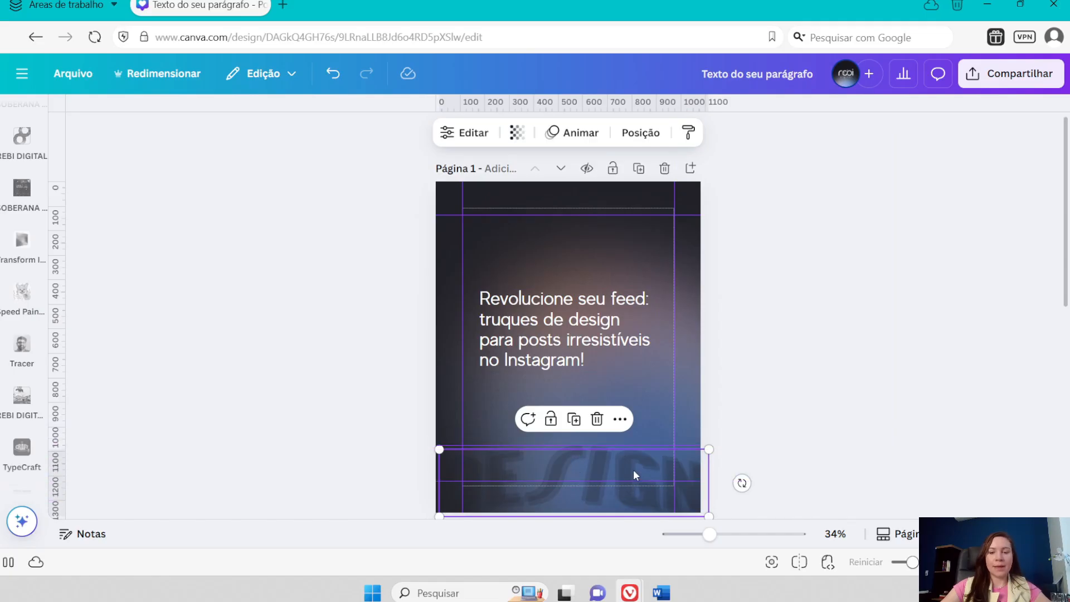
drag(633, 475, 567, 400)
click(570, 358)
click(516, 133)
click(540, 422)
drag(459, 193, 453, 193)
click(517, 132)
- Extend the DESIGN stack up the page with further duplicates, making the upper ones progressively more transparent
click(677, 361)
key(ctrl+d)
drag(656, 355, 648, 284)
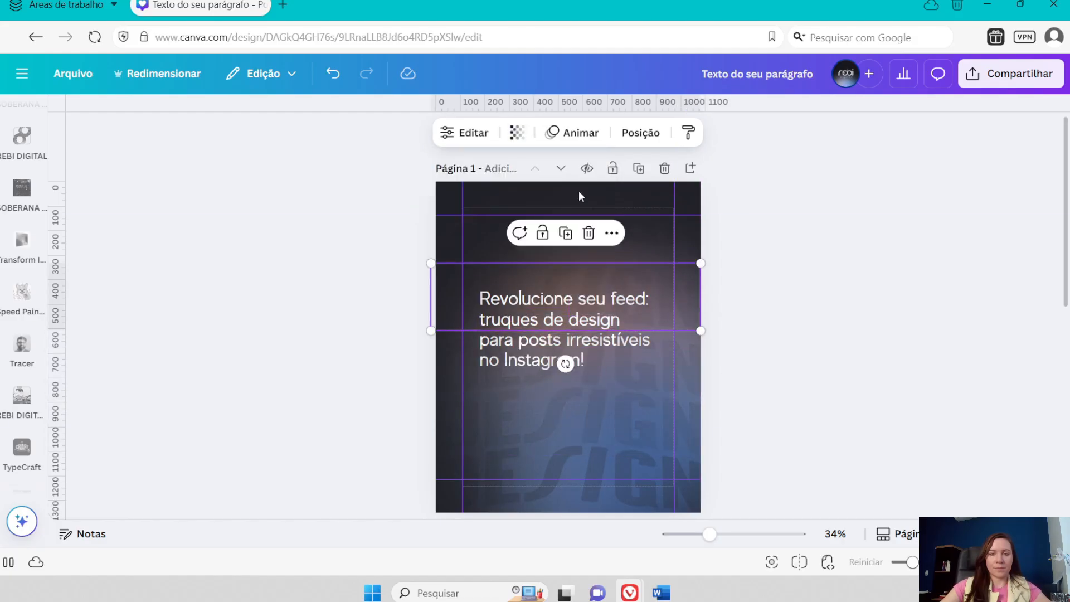
click(517, 132)
drag(454, 192, 449, 192)
key(ctrl+d)
drag(663, 274, 658, 205)
key(Escape)
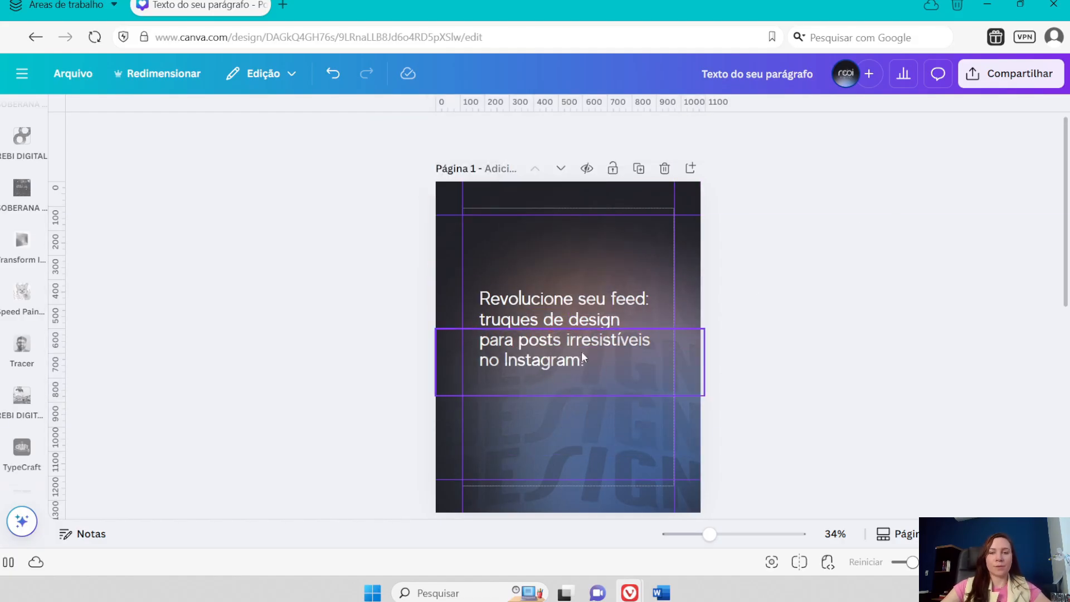
- Bring the headline text above all DESIGN lettering layers and nudge it slightly down
click(579, 315)
click(643, 134)
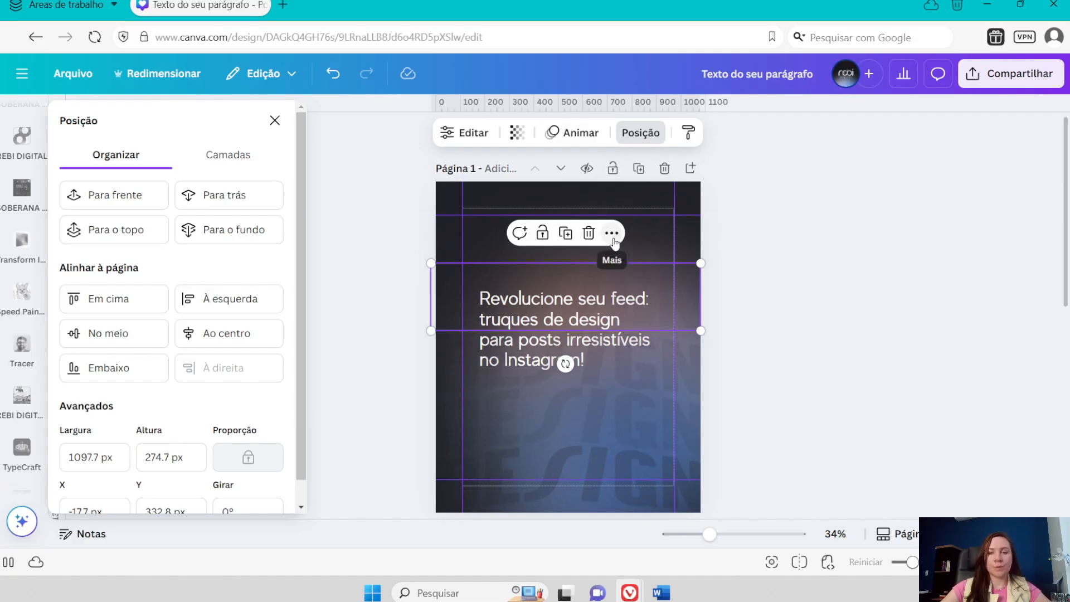
click(223, 155)
scroll(191, 341, down, 2)
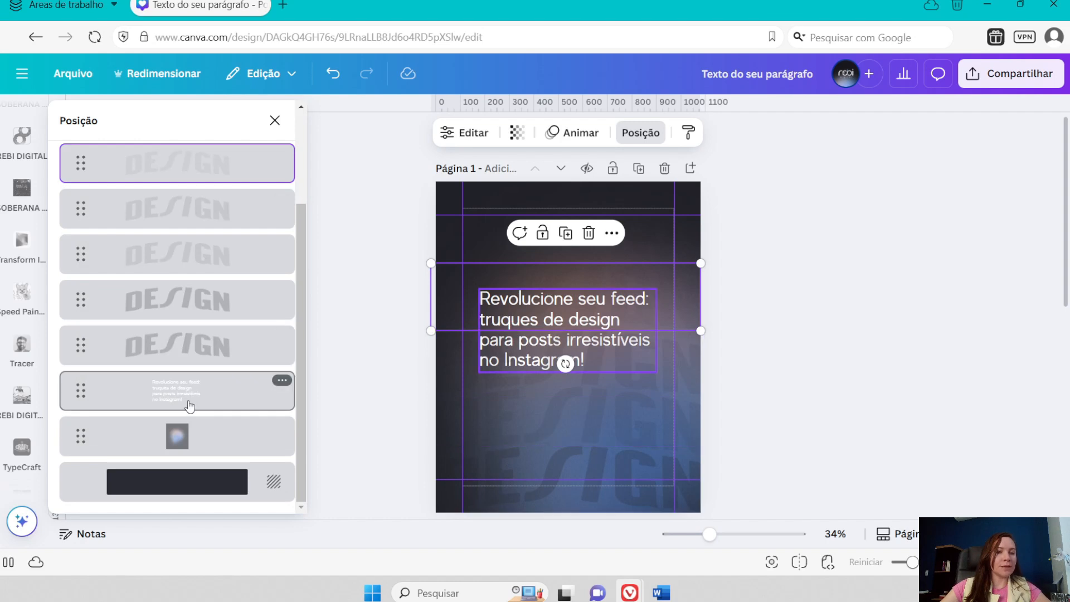
drag(190, 392, 192, 249)
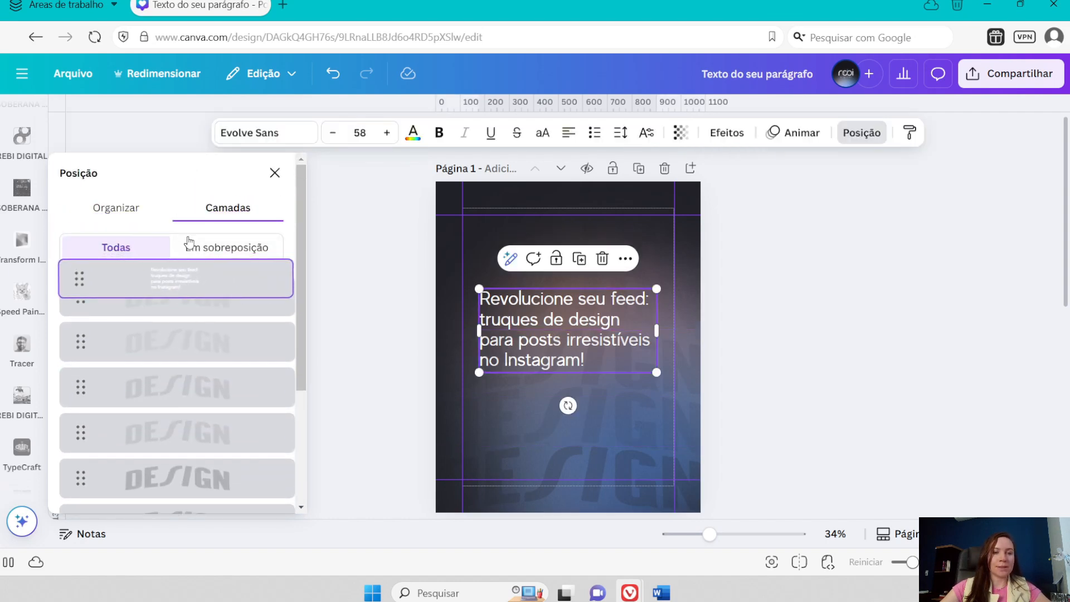
drag(564, 323, 567, 329)
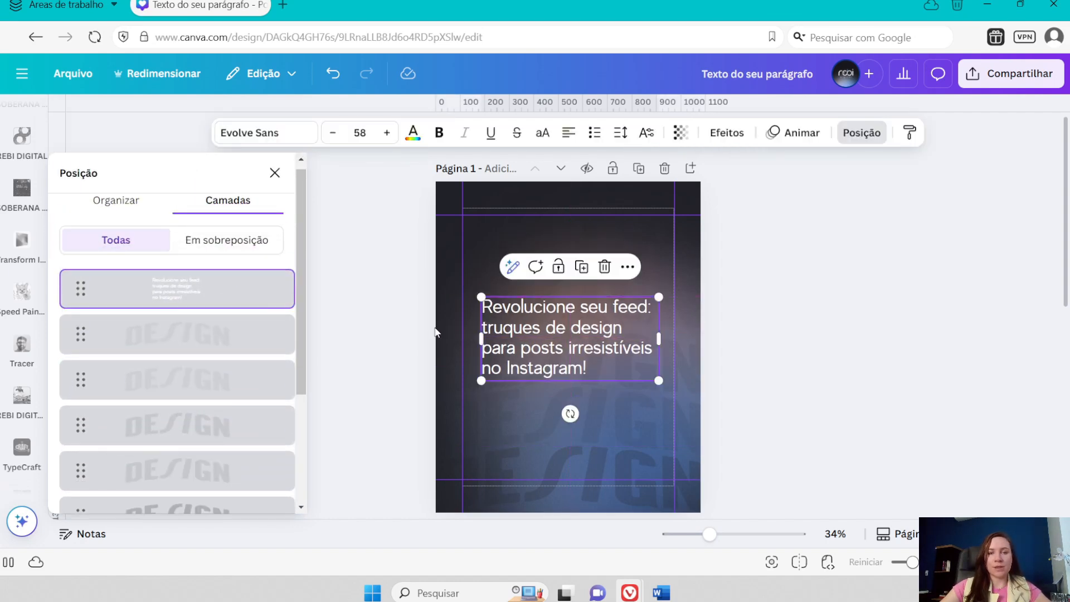
click(275, 173)
- Browse the "DESIGN" photo results, add the laptop photo with color swatches and plants, and place it in the page's upper part
click(785, 397)
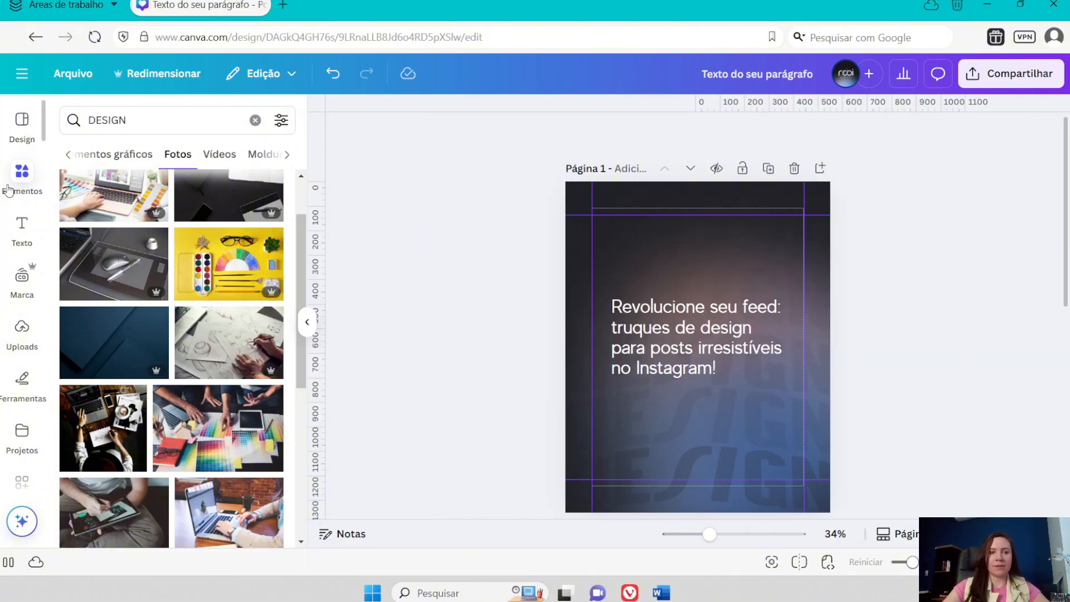
click(144, 121)
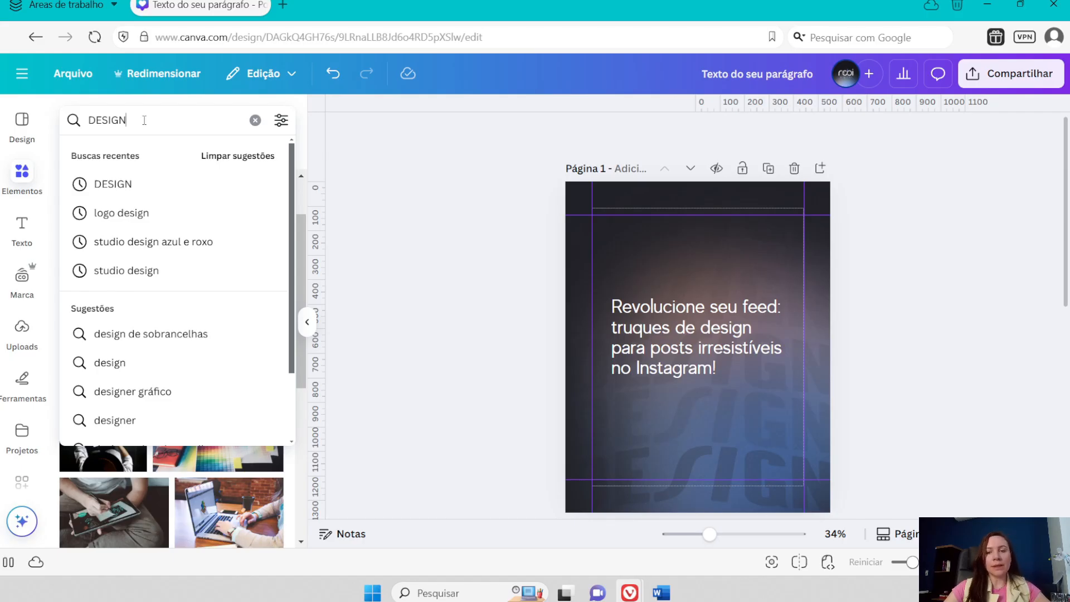
key(Return)
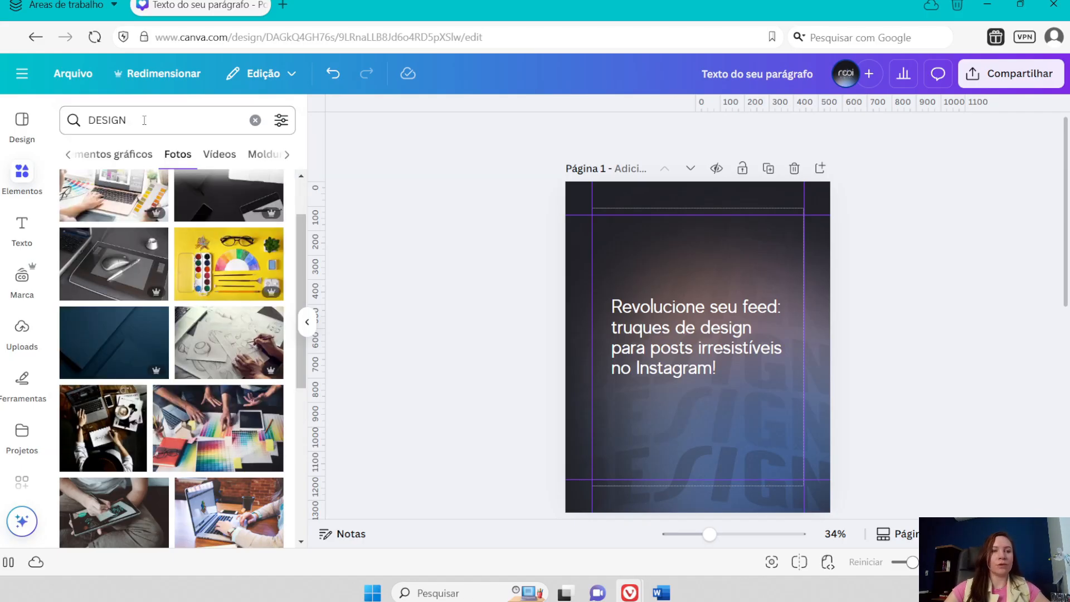
scroll(241, 439, down, 1)
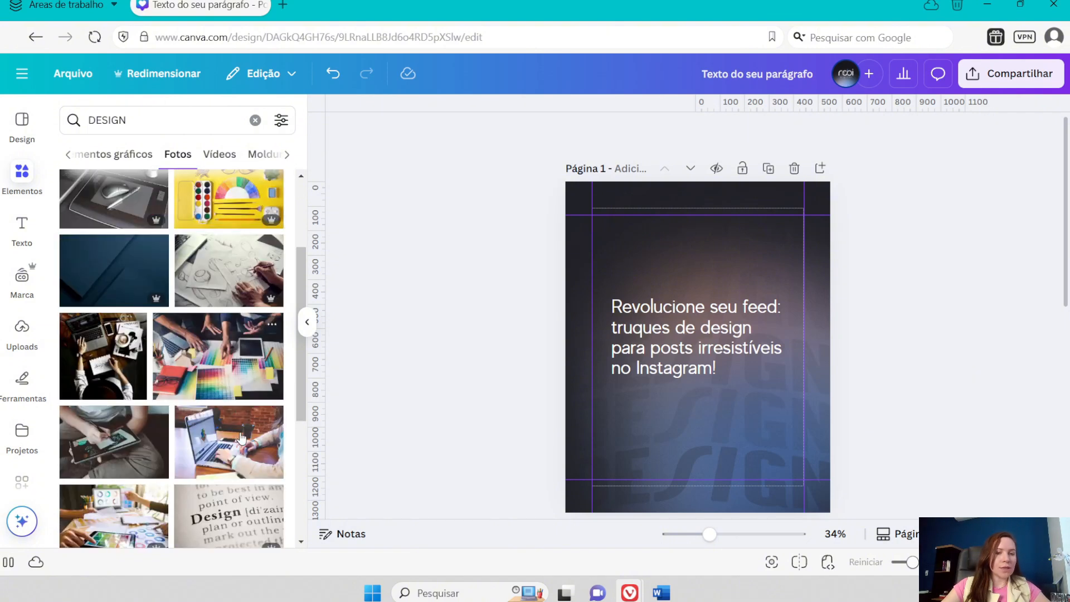
scroll(265, 446, down, 1)
scroll(223, 454, down, 1)
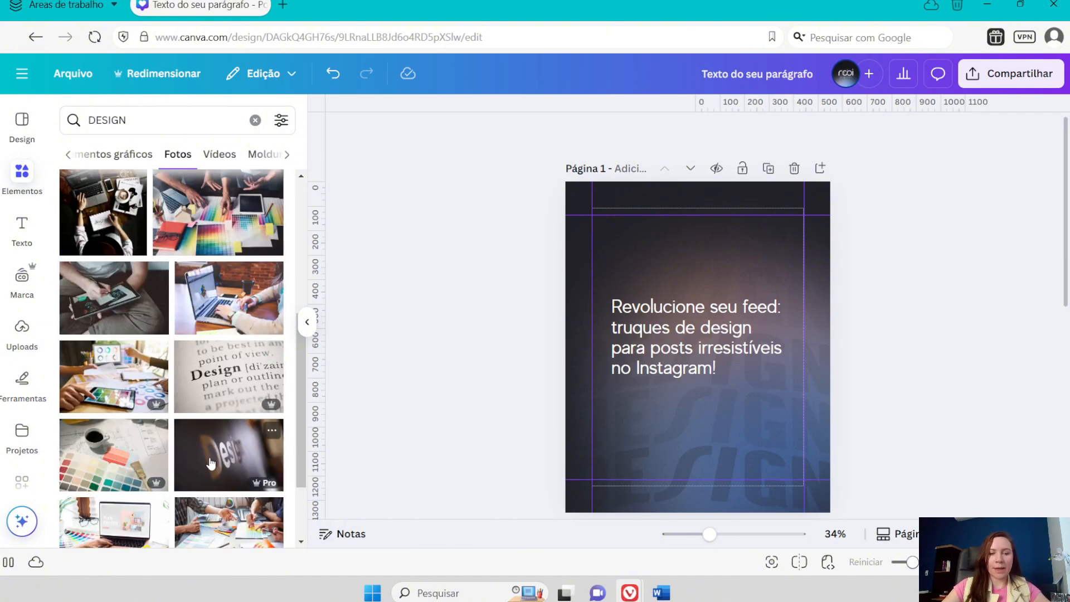
scroll(240, 285, up, 4)
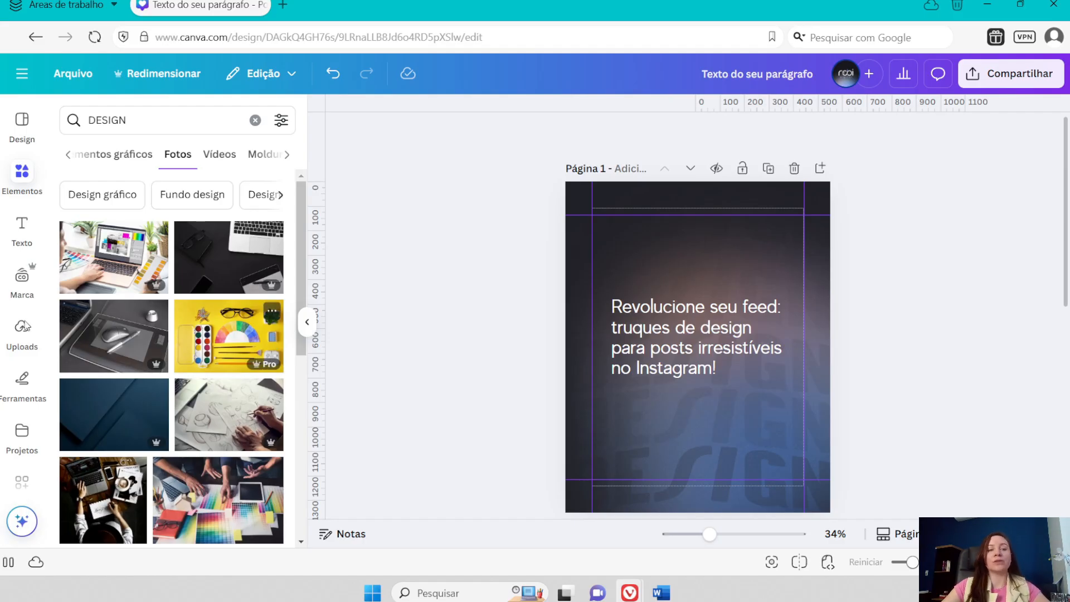
click(113, 257)
drag(723, 409, 722, 321)
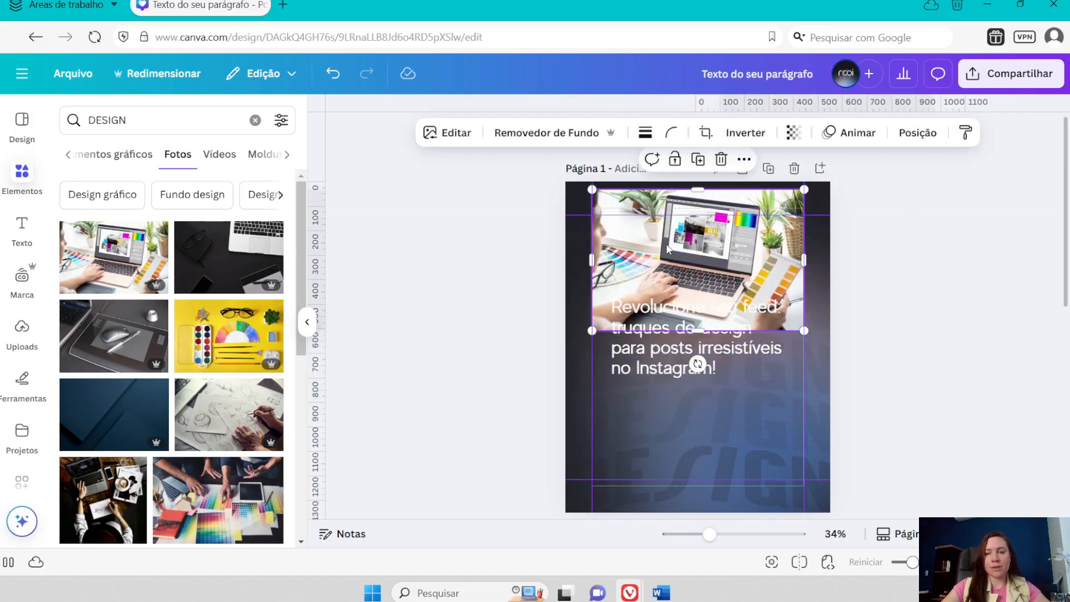
drag(669, 250, 666, 267)
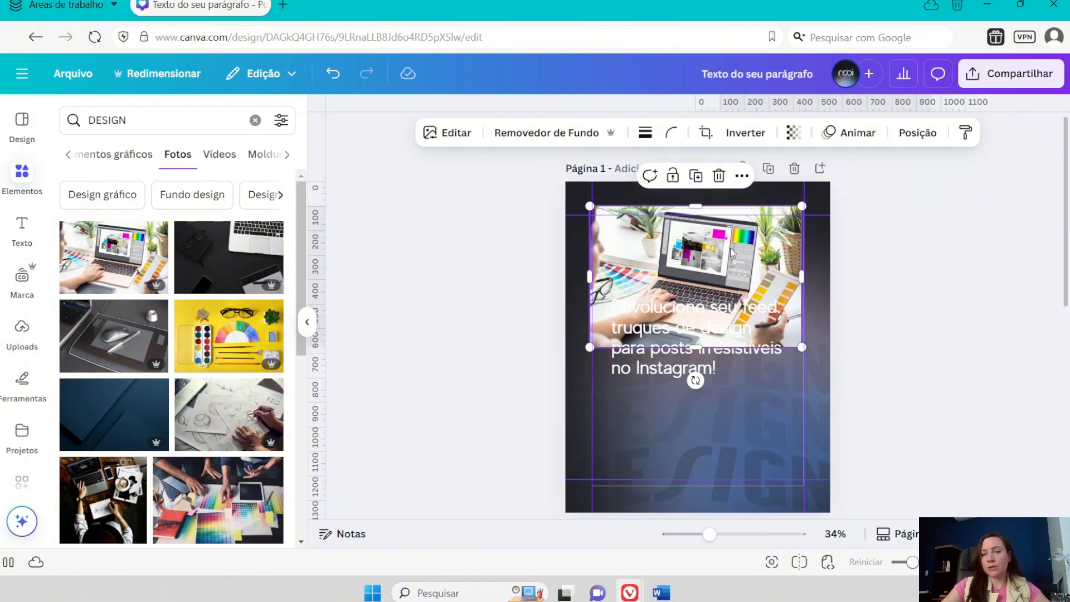
- Nudge the laptop photo slightly higher on the page
drag(732, 252, 730, 243)
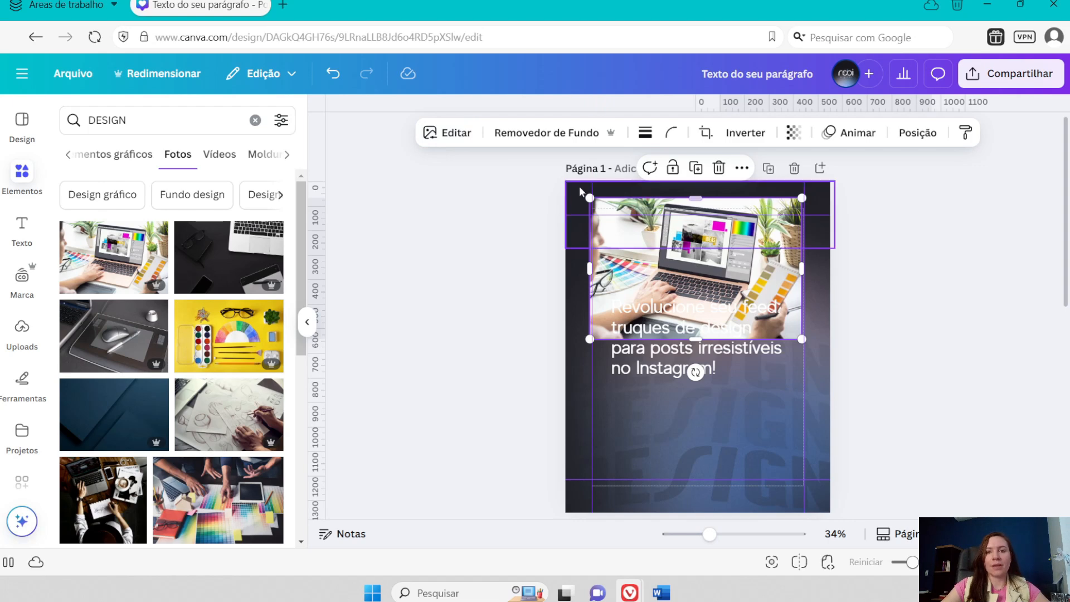
- Examine the laptop photo's editing options, including effects, apps, and the white balance, lighting and color adjustments
click(455, 134)
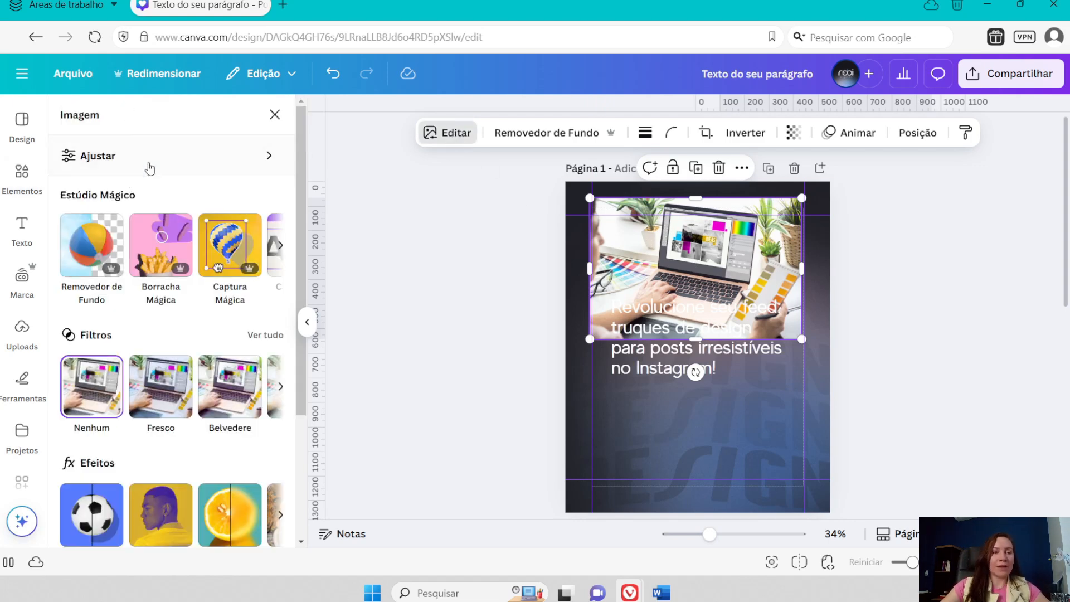
scroll(156, 265, down, 3)
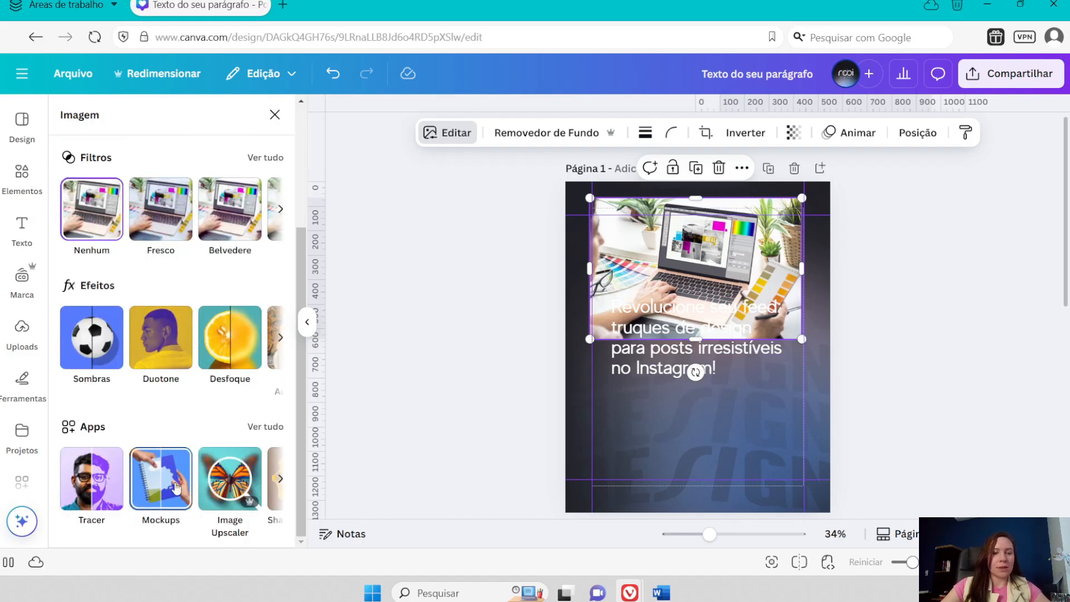
scroll(223, 480, up, 3)
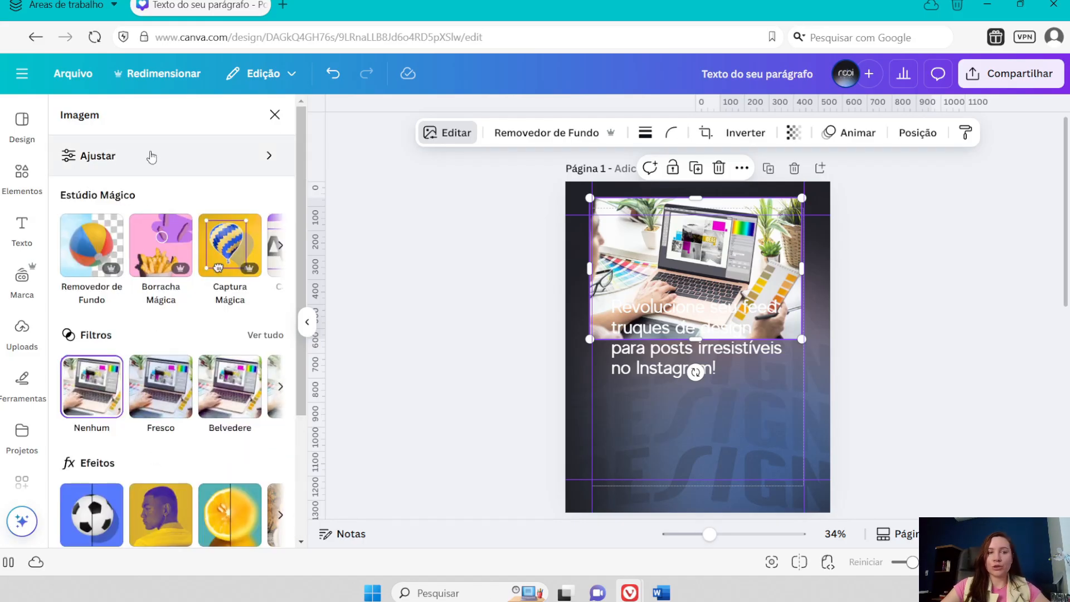
click(270, 159)
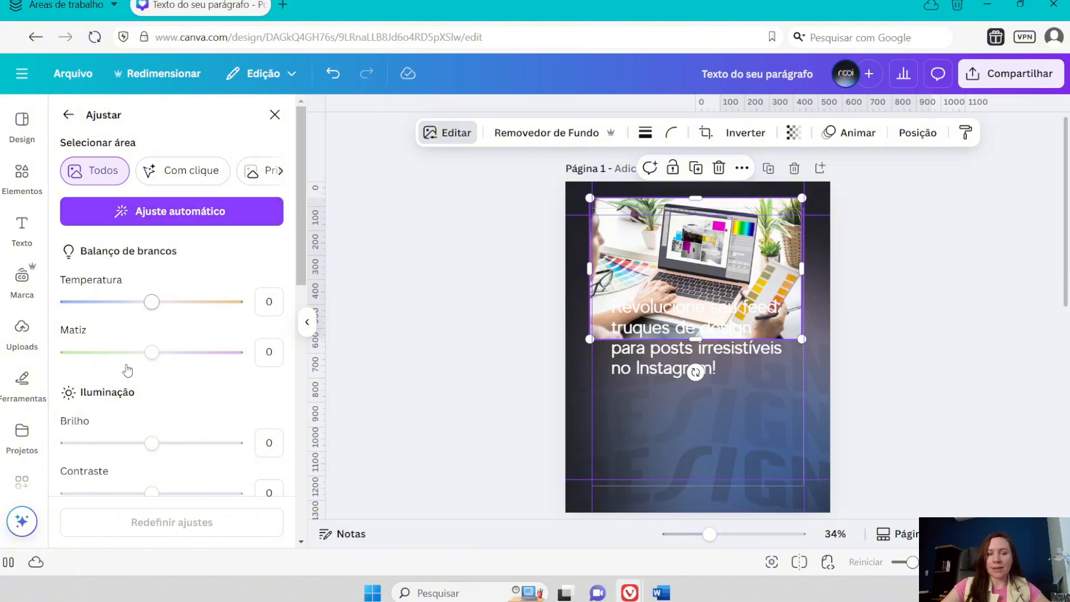
scroll(153, 302, down, 3)
scroll(157, 303, down, 5)
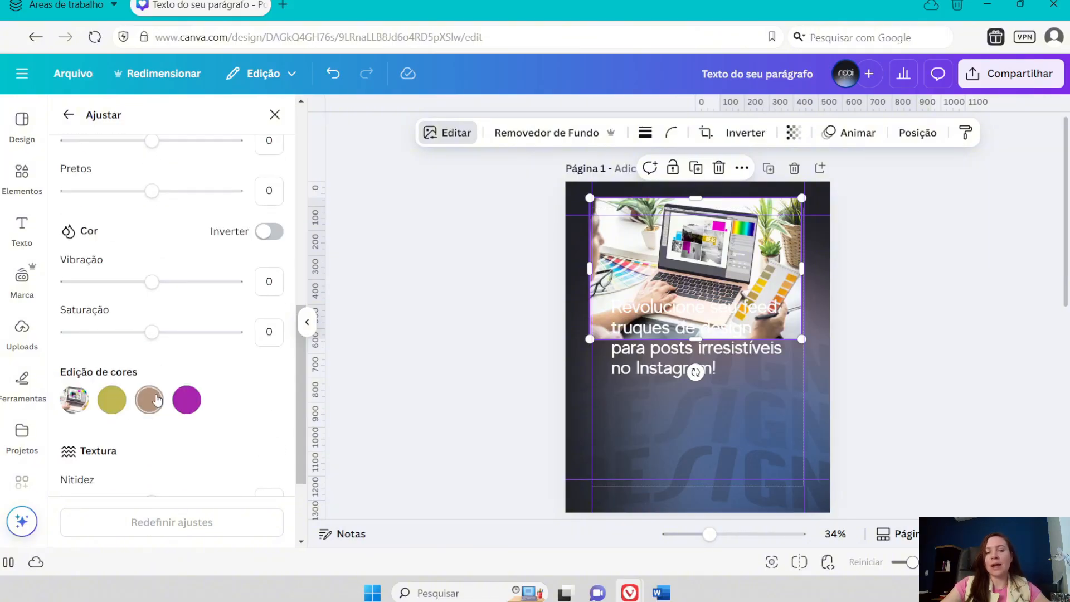
scroll(157, 390, up, 8)
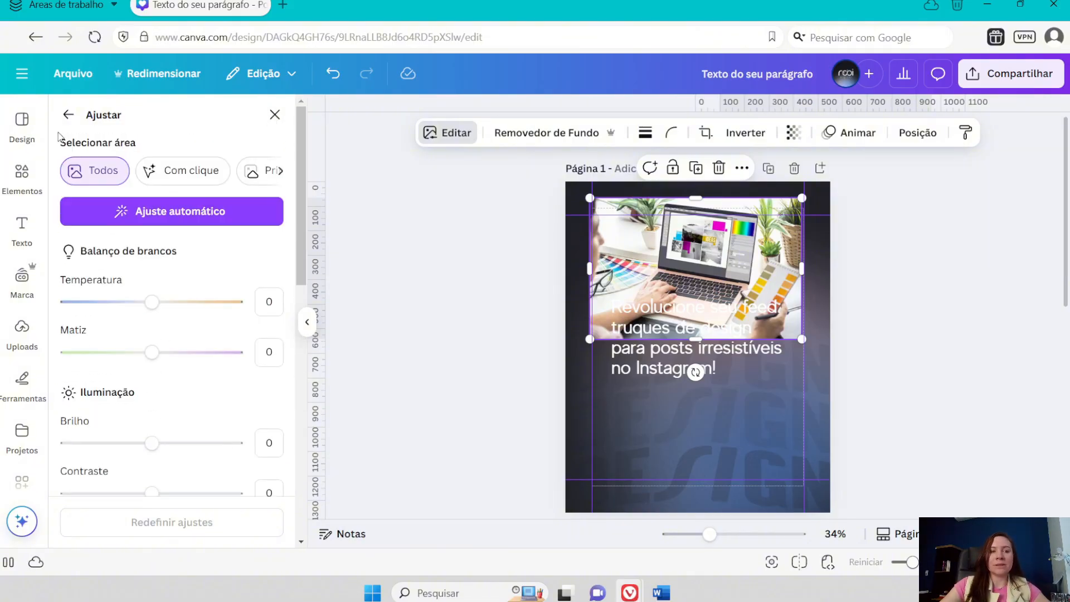
scroll(109, 357, down, 1)
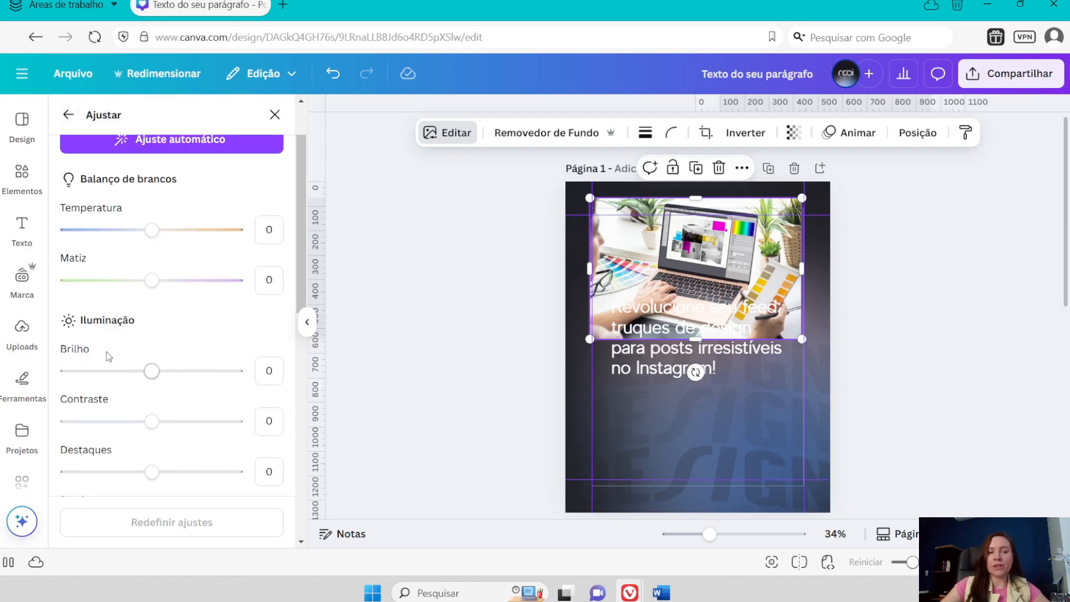
scroll(78, 352, up, 1)
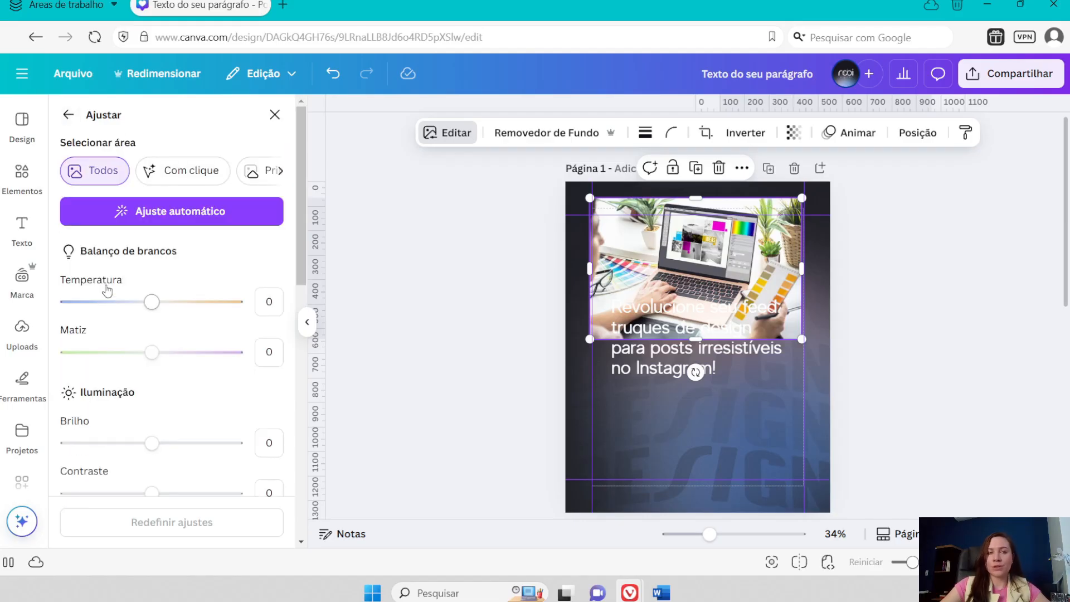
click(69, 115)
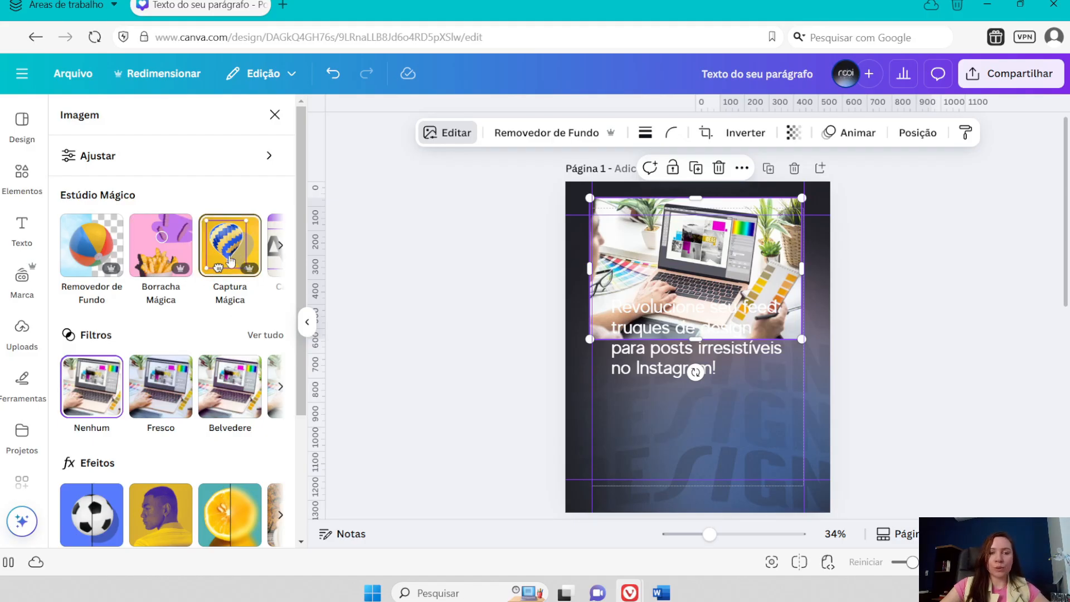
- Generate a freeform Magic Expand of the laptop photo, reaching the page's top and side edges and down to the headline's last line
click(279, 249)
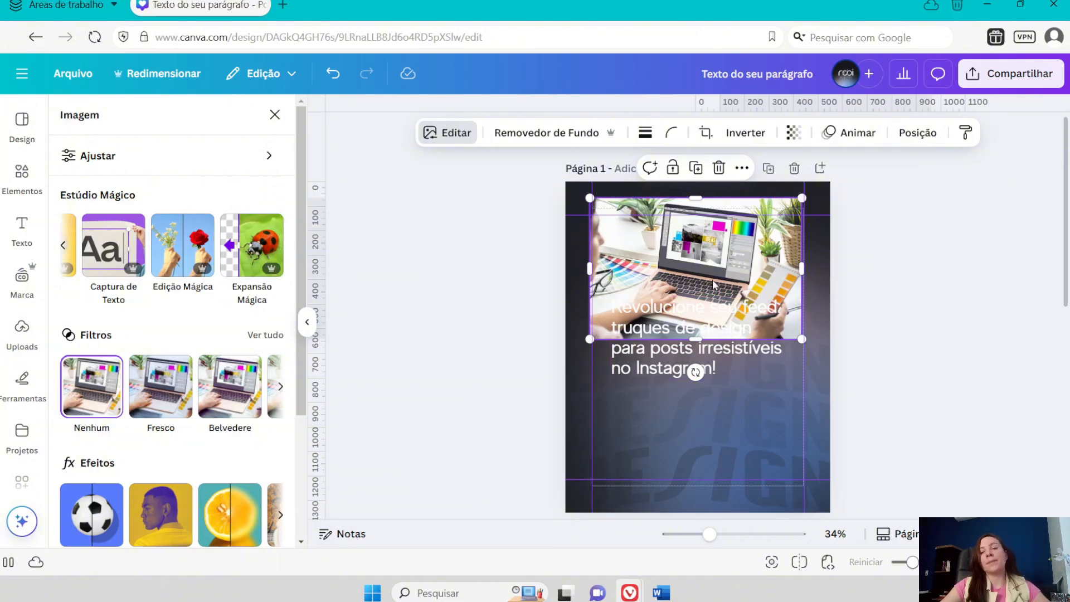
click(252, 252)
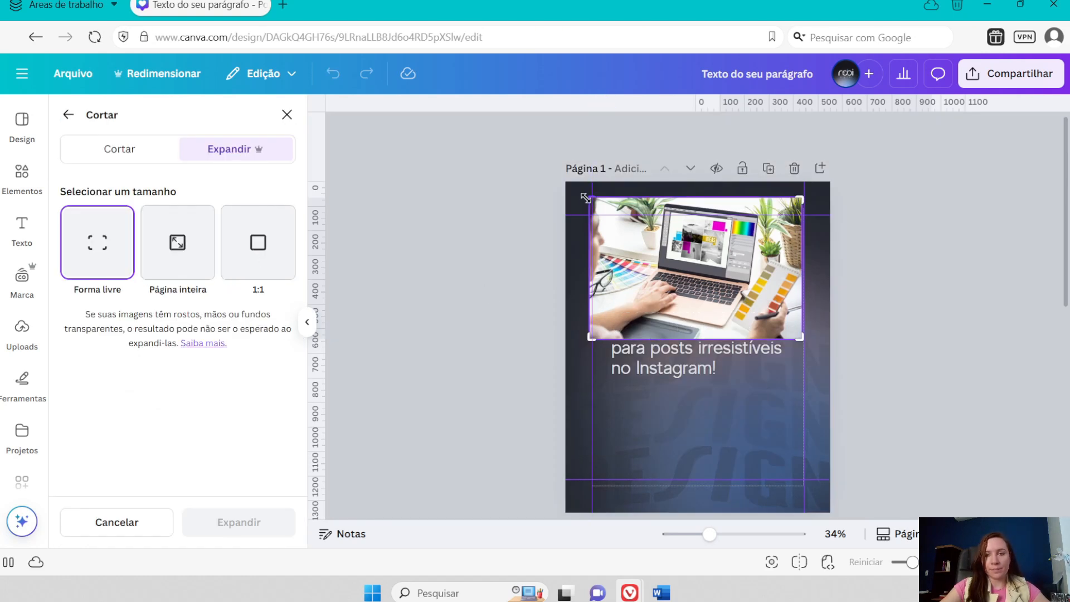
drag(581, 192, 566, 180)
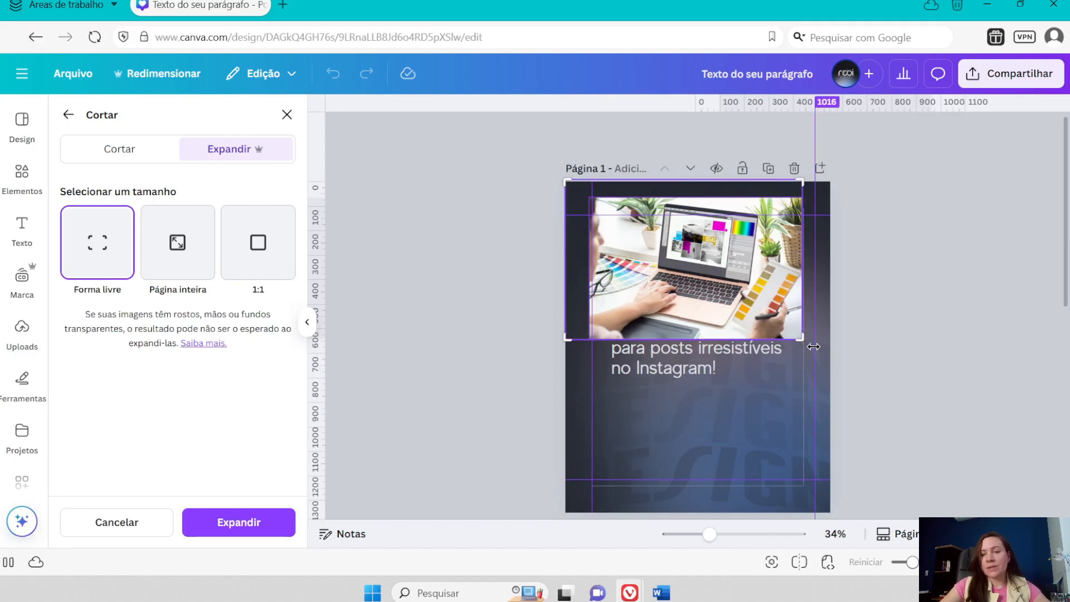
drag(804, 343, 832, 371)
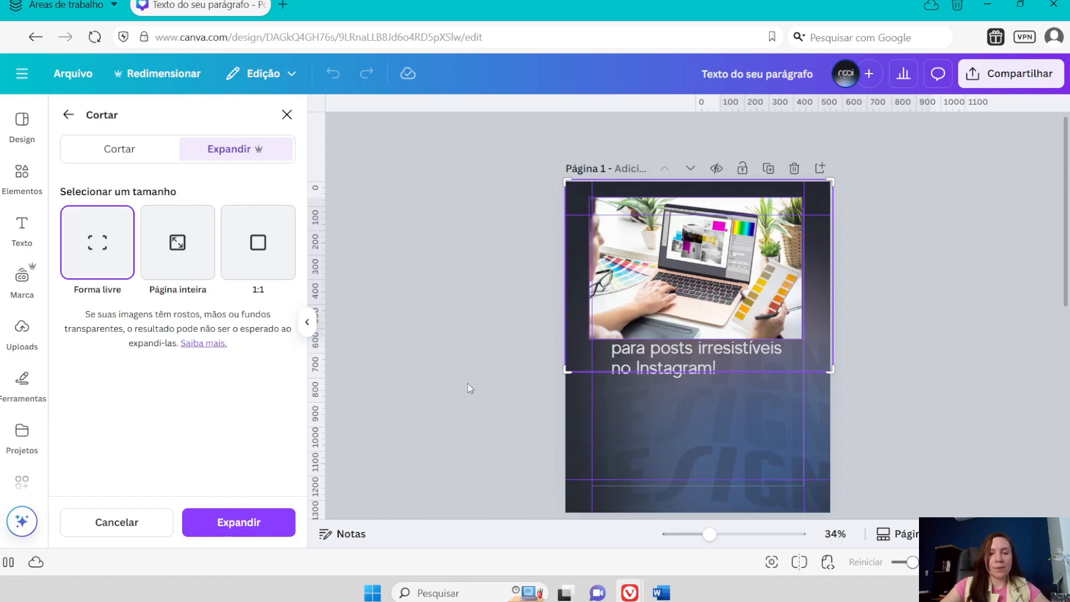
click(253, 529)
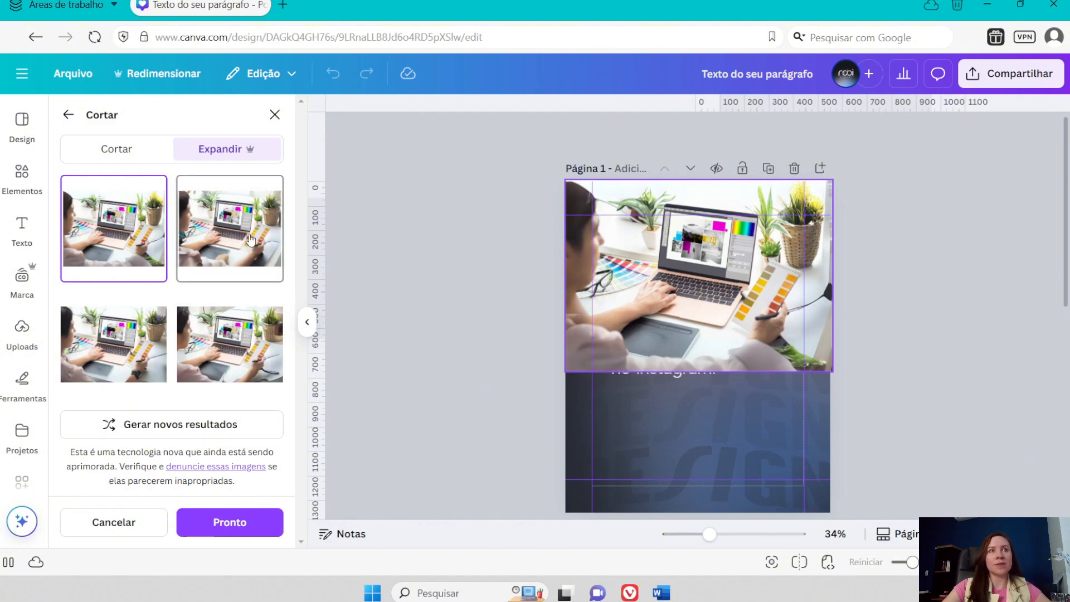
- Compare the generated expansions of the laptop photo and keep the fourth variant
click(248, 240)
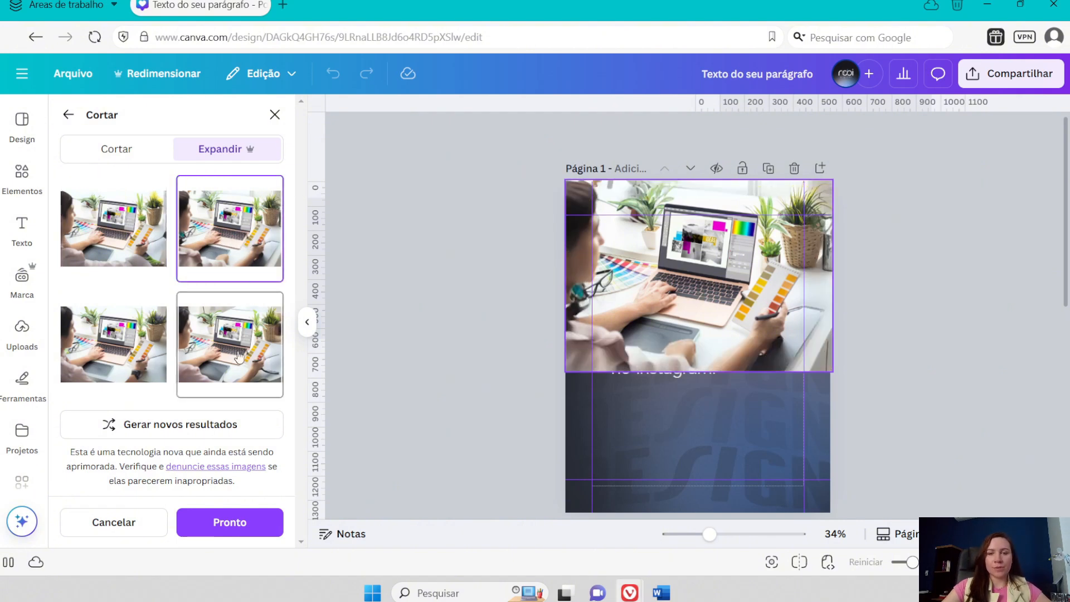
click(207, 334)
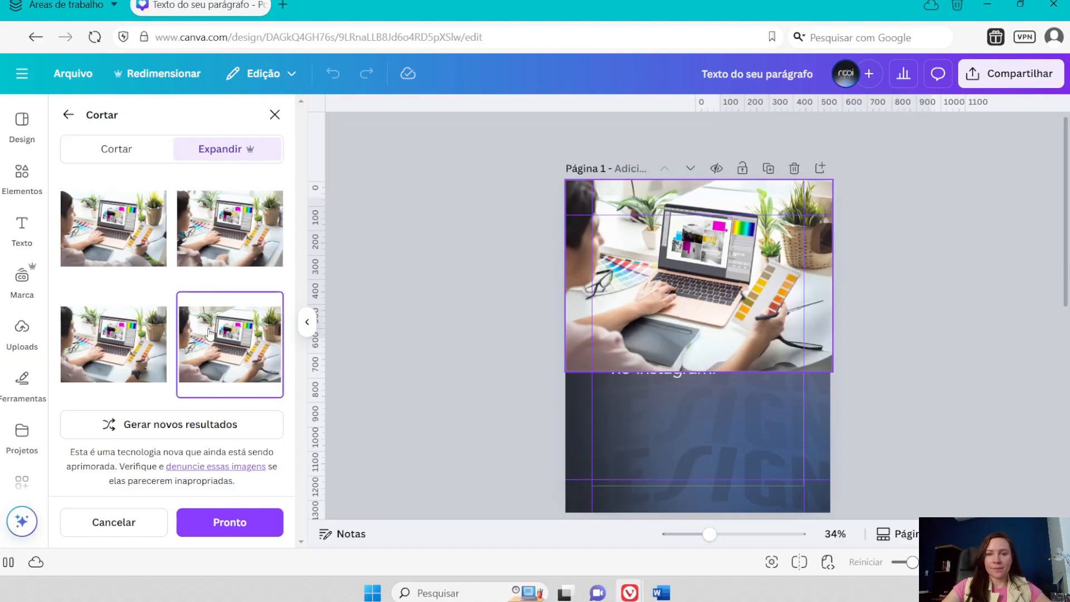
click(109, 360)
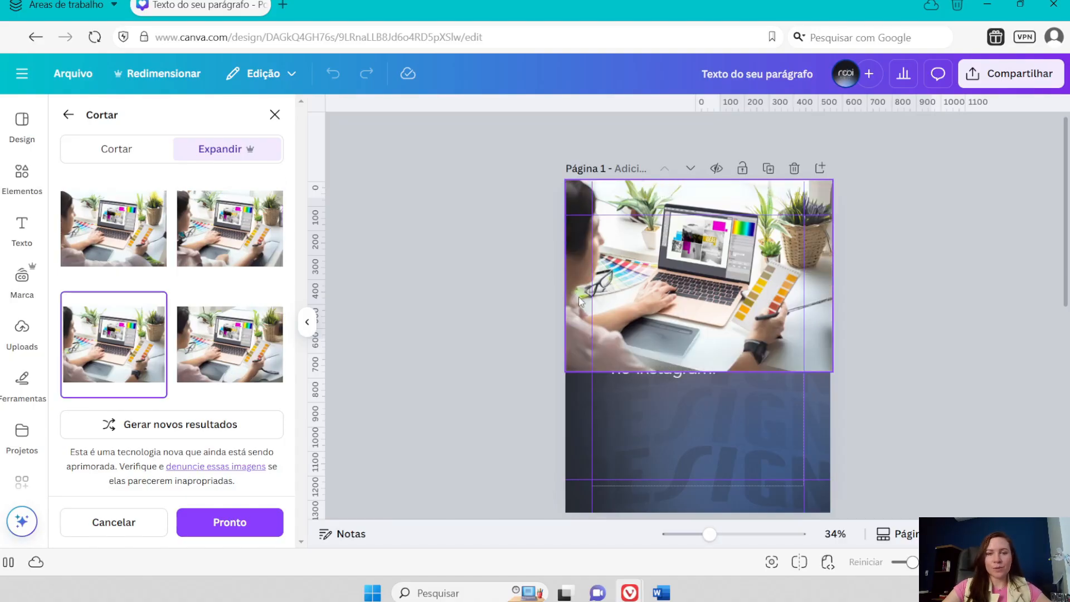
click(230, 341)
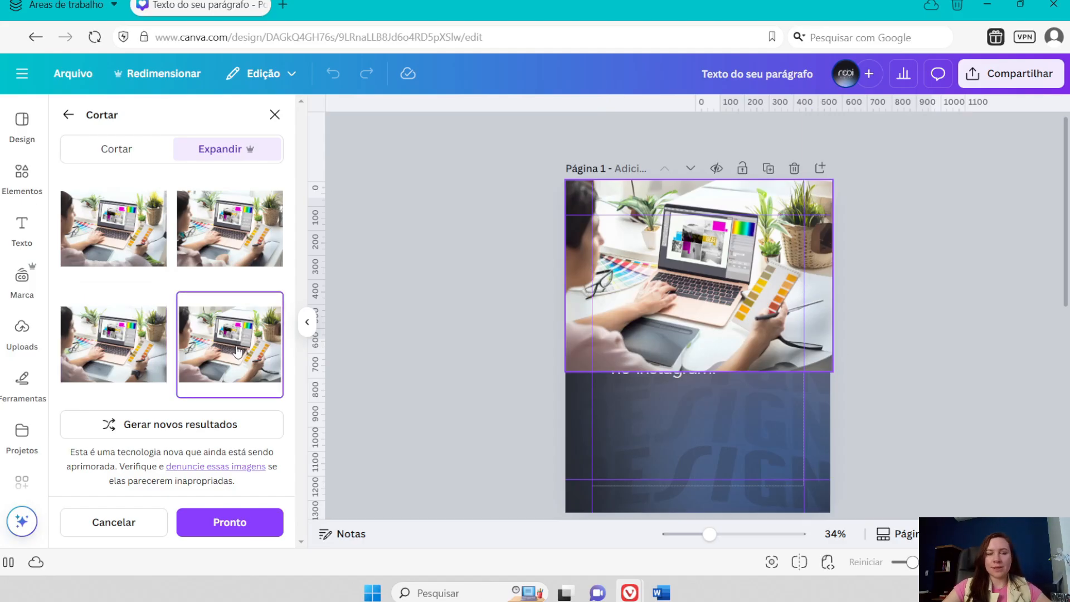
click(227, 524)
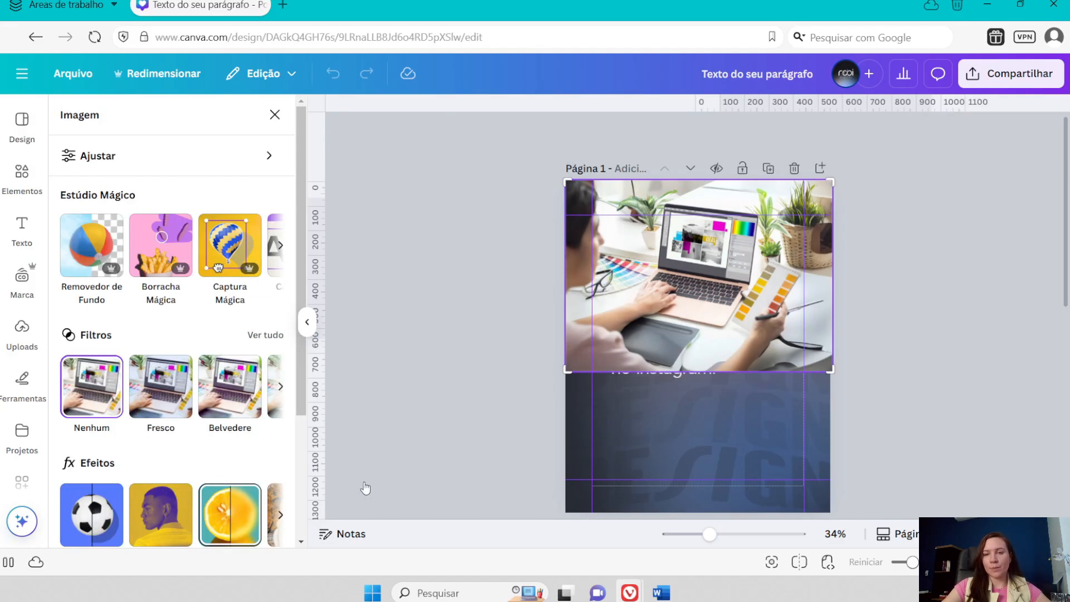
- Shift the expanded photo slightly up past the page's top edge and enlarge it a little beyond the page width
drag(781, 259, 779, 250)
scroll(883, 326, down, 1)
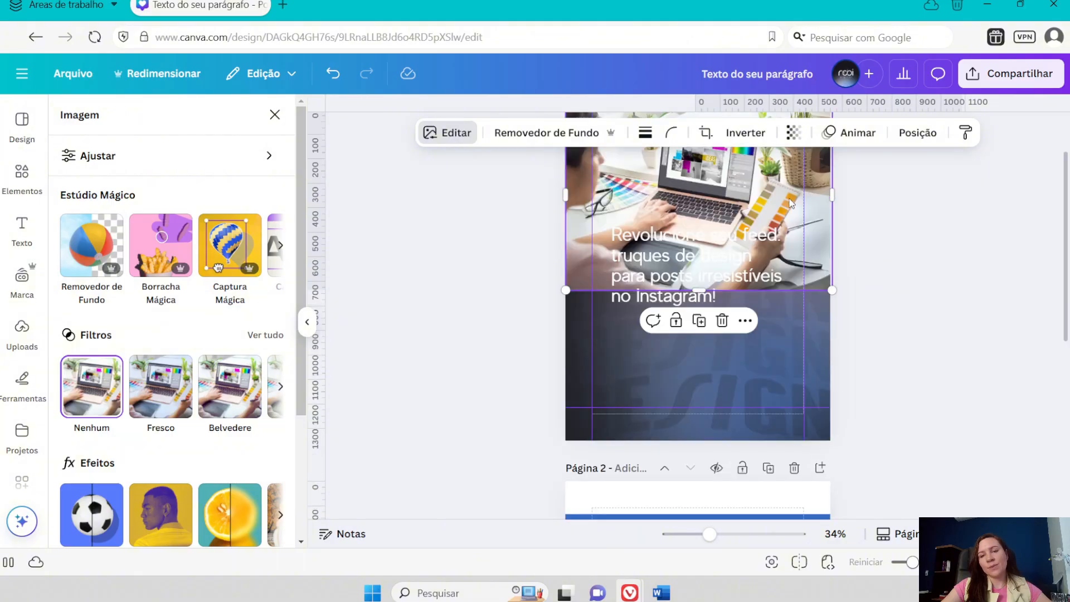
scroll(823, 246, up, 1)
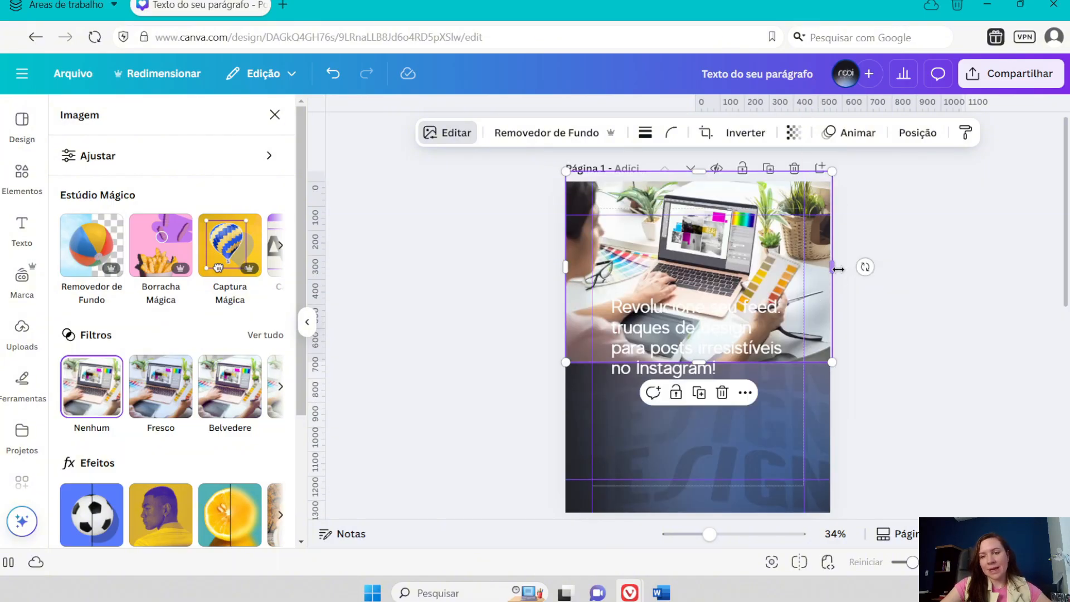
drag(832, 364, 835, 364)
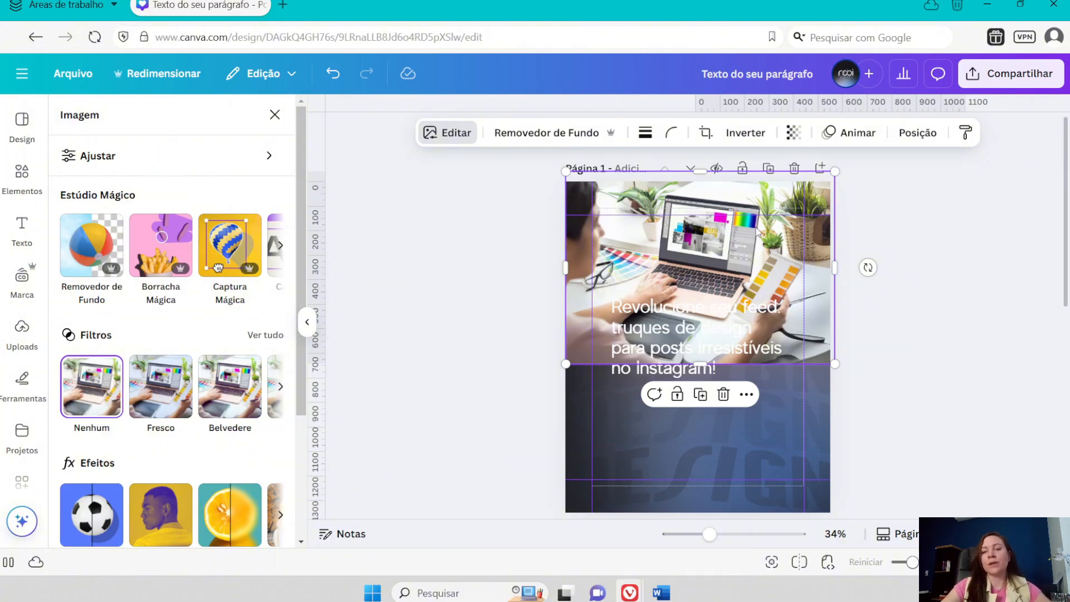
- Make the expanded laptop photo strongly transparent so it blends into the dark blue background, and deselect it
click(792, 133)
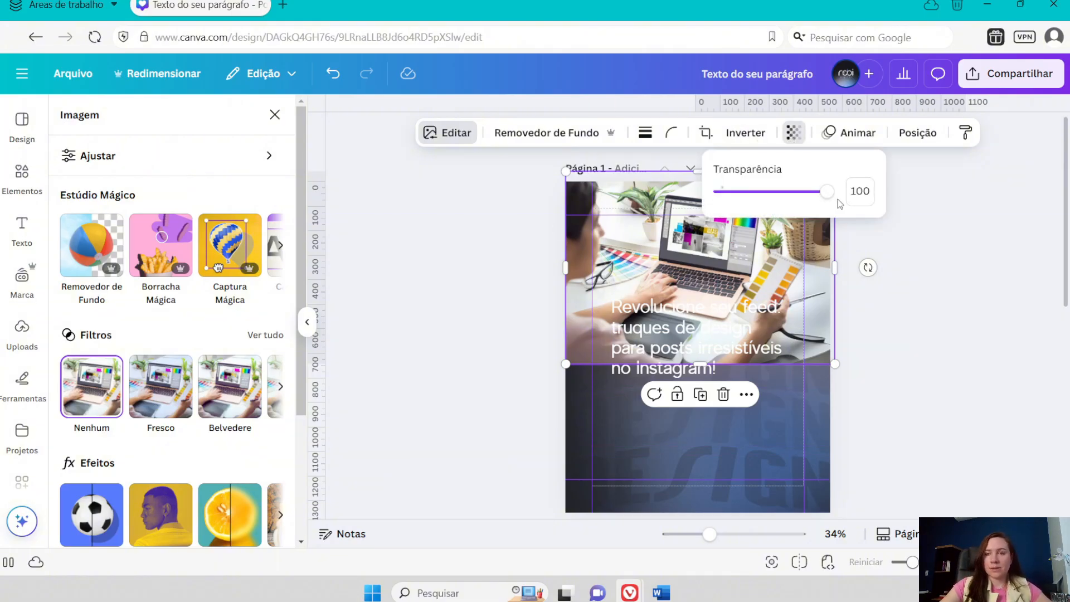
drag(817, 196, 726, 197)
click(925, 317)
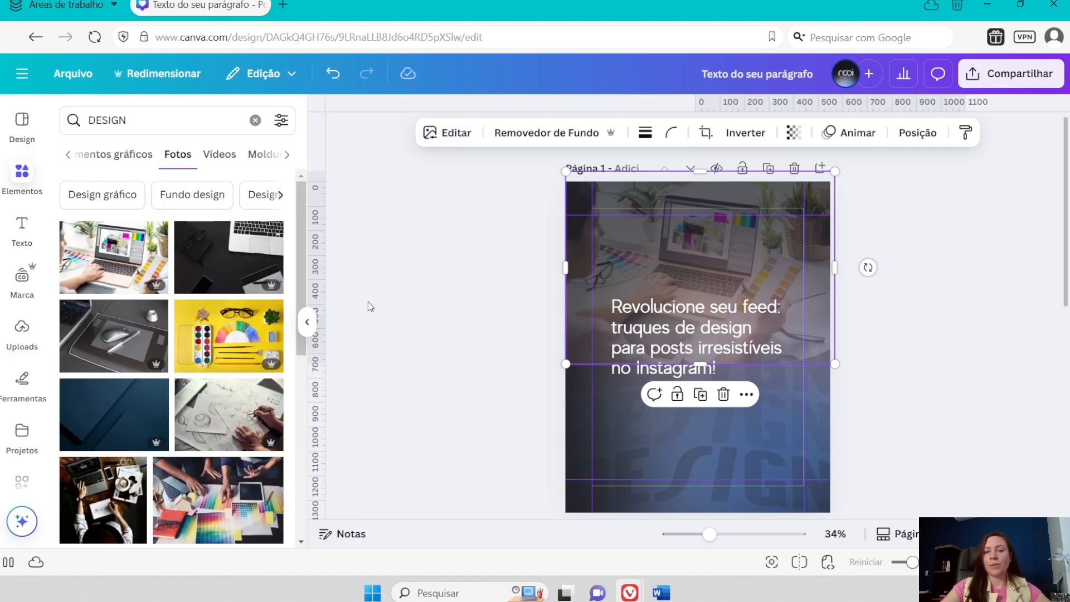
click(395, 252)
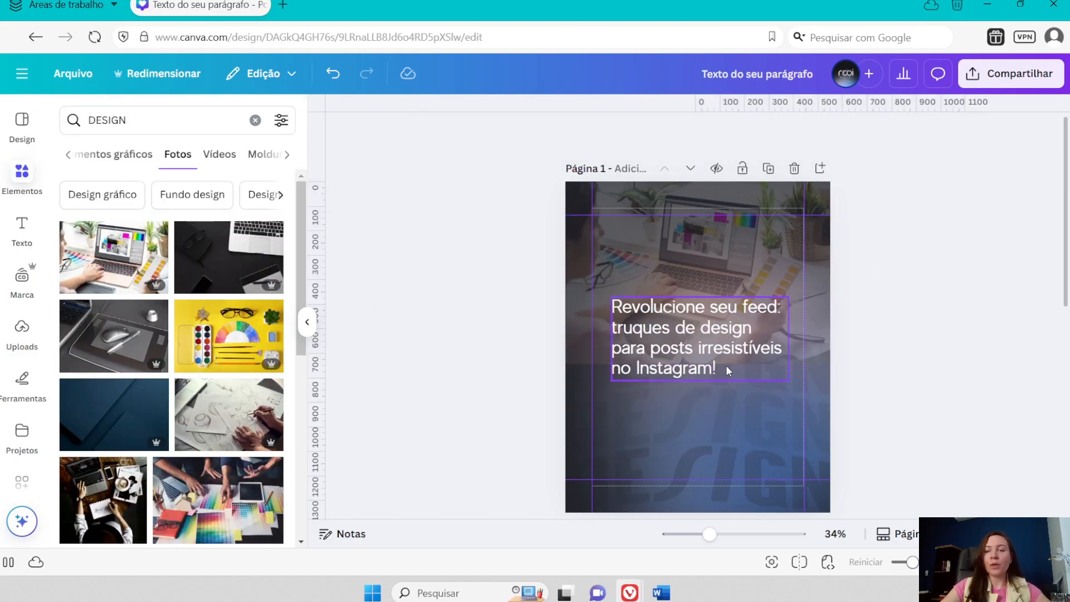
- Search the photo elements for "BLUR" and browse the results
click(128, 125)
drag(128, 126, 68, 120)
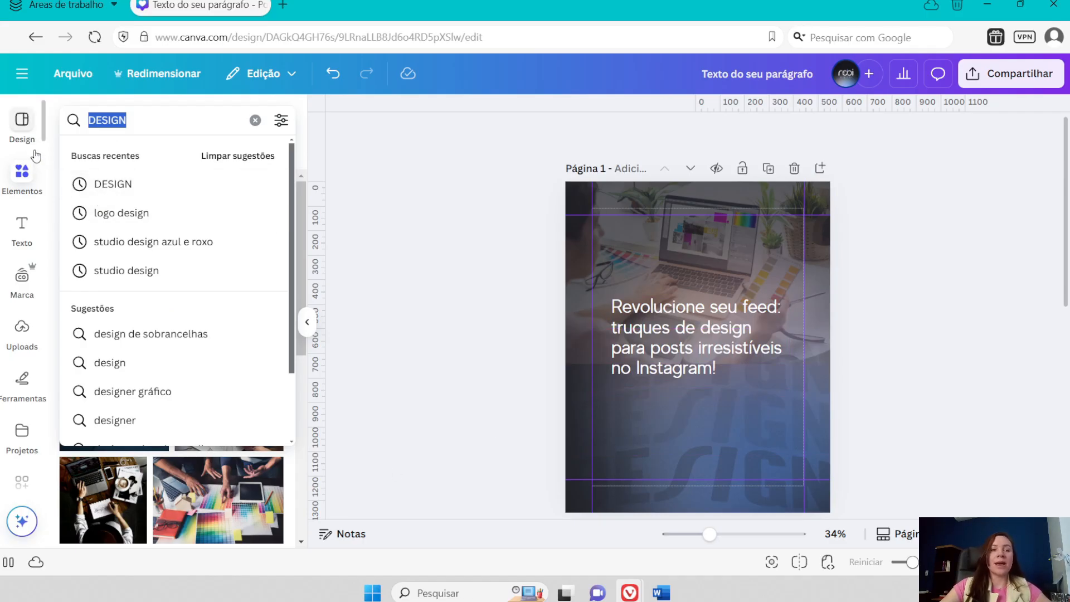
text(BLUR)
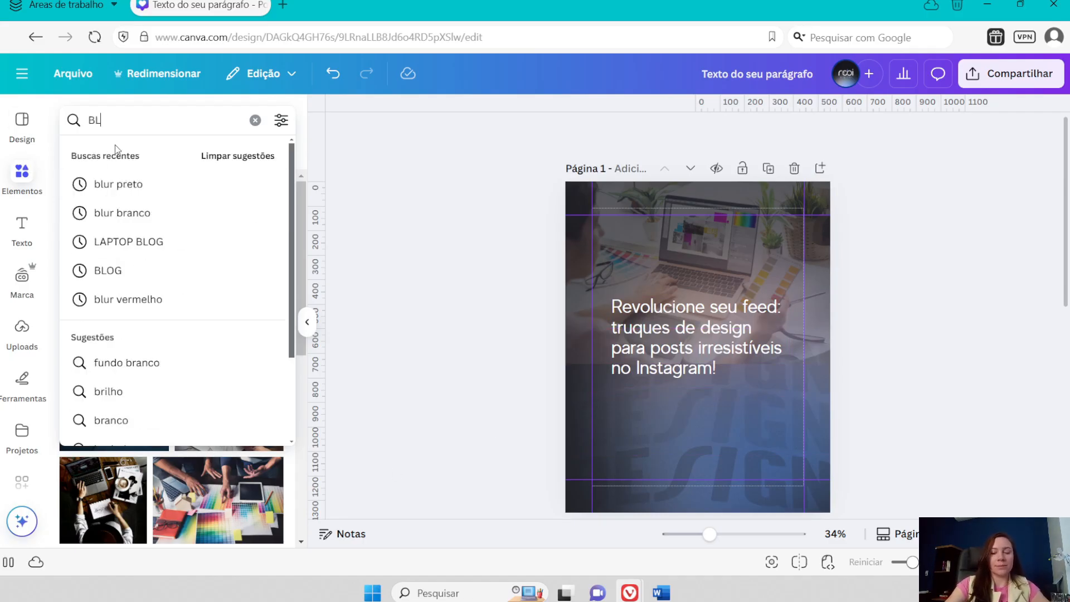
key(Return)
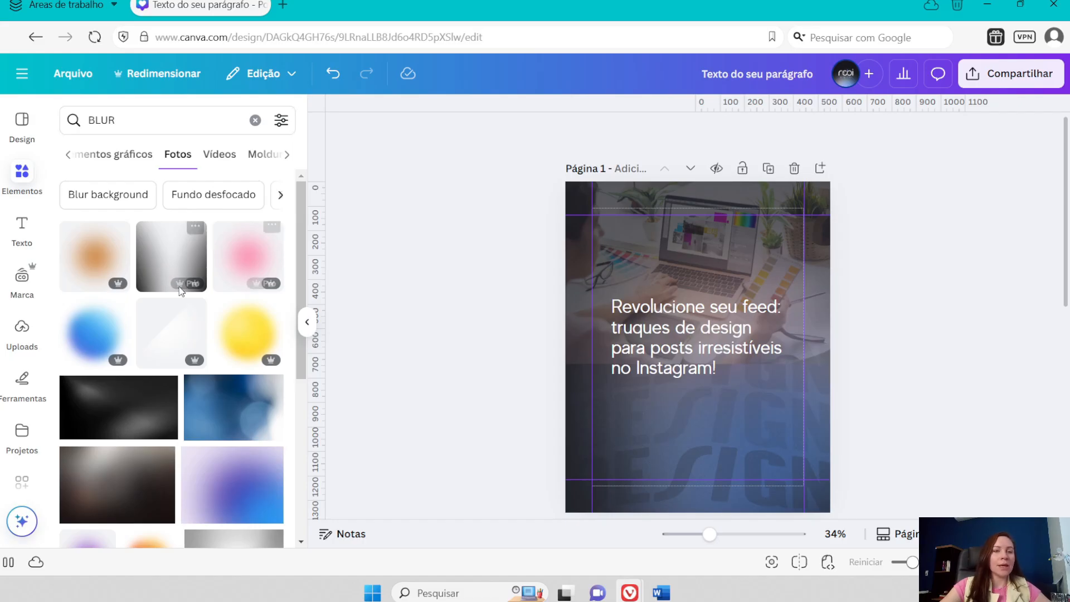
scroll(157, 316, down, 3)
scroll(162, 195, up, 3)
- Search the elements for "BLUR BLACK", switch the results from photos to graphic elements, and browse the black blurs
click(147, 113)
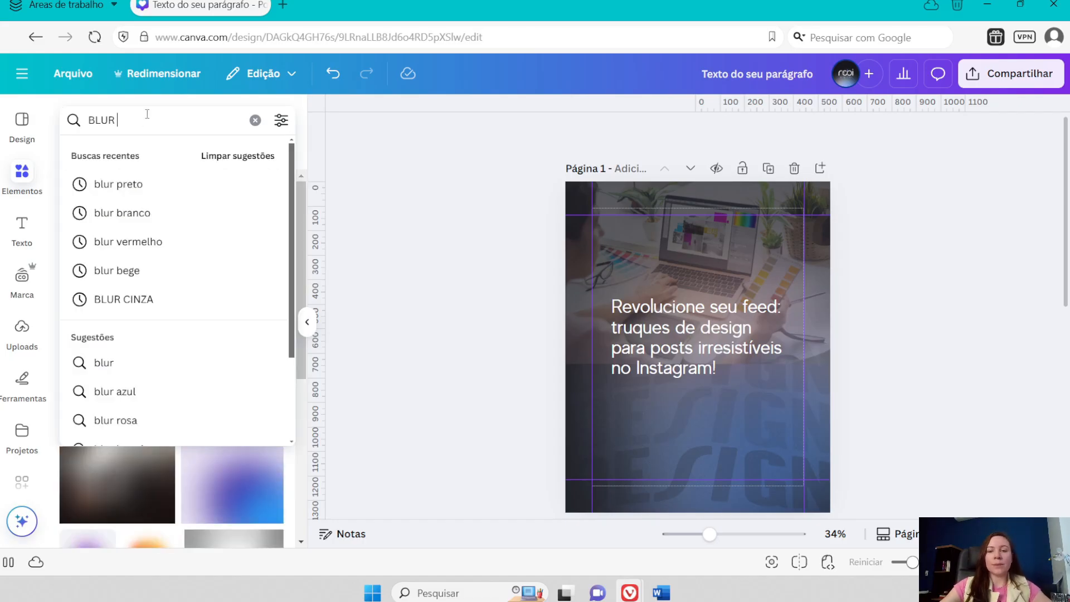
text(BLACK)
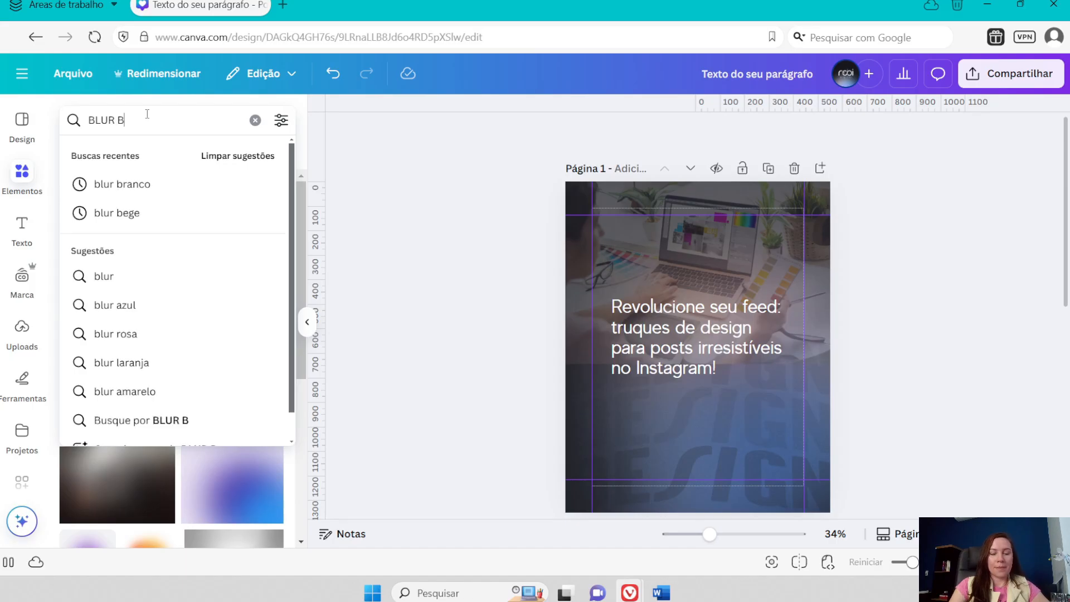
key(Return)
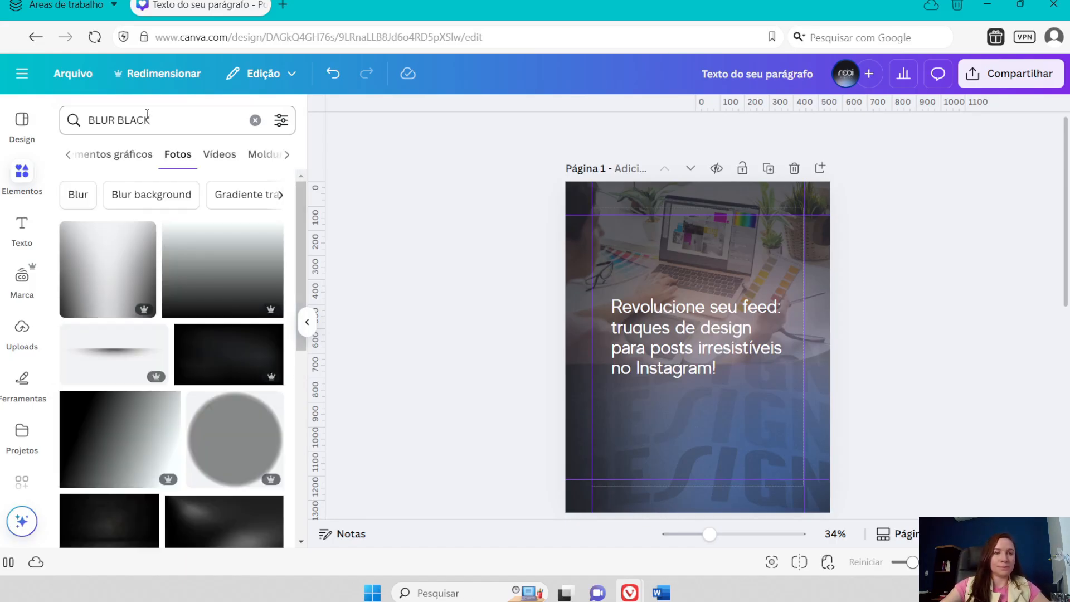
scroll(226, 385, down, 5)
click(177, 157)
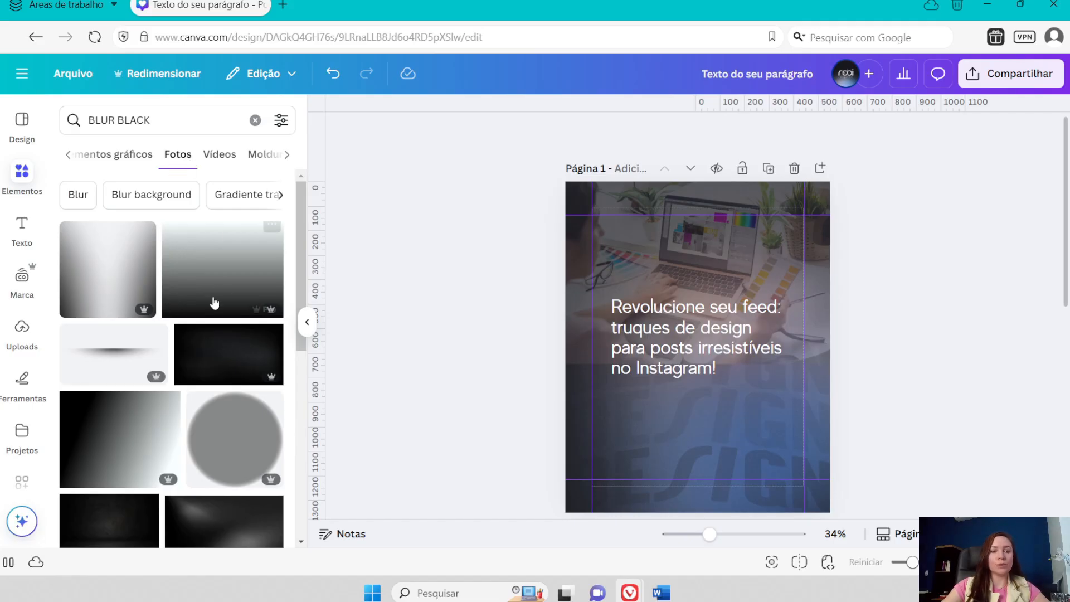
click(106, 156)
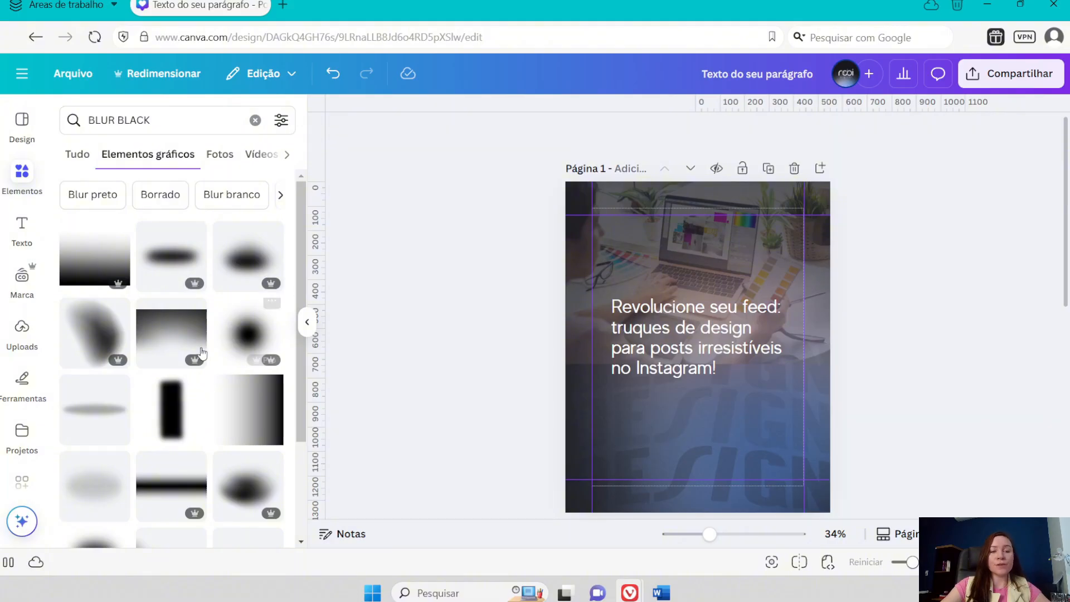
scroll(167, 424, down, 3)
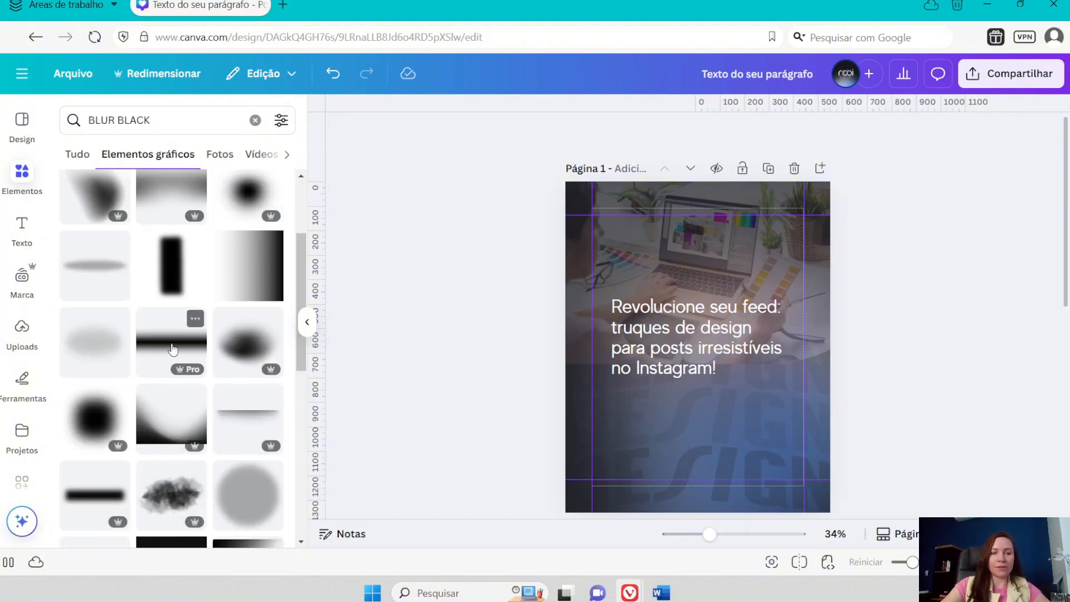
scroll(101, 312, up, 3)
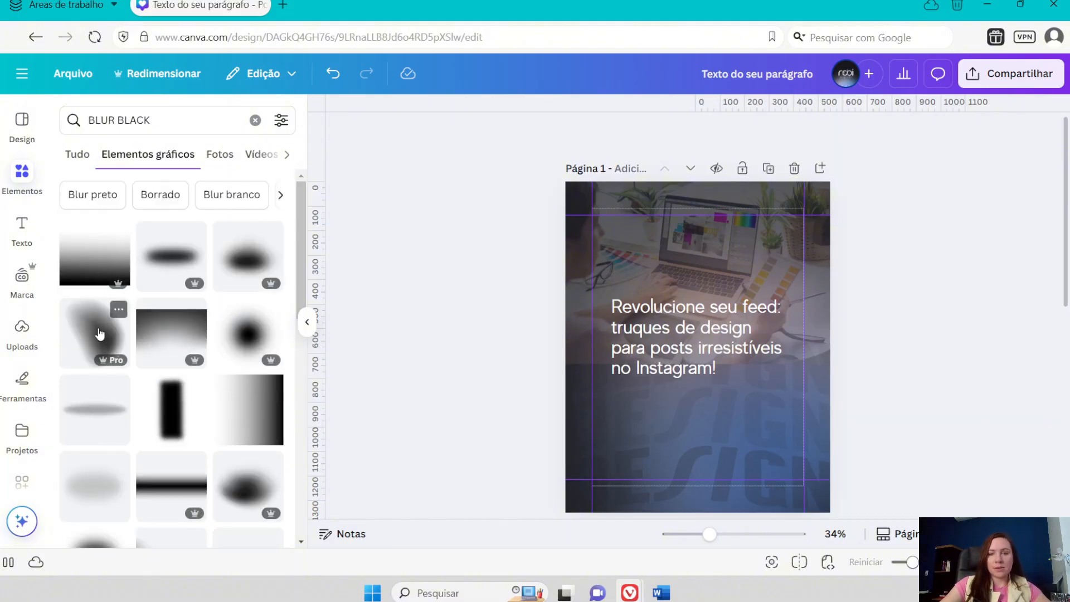
click(102, 338)
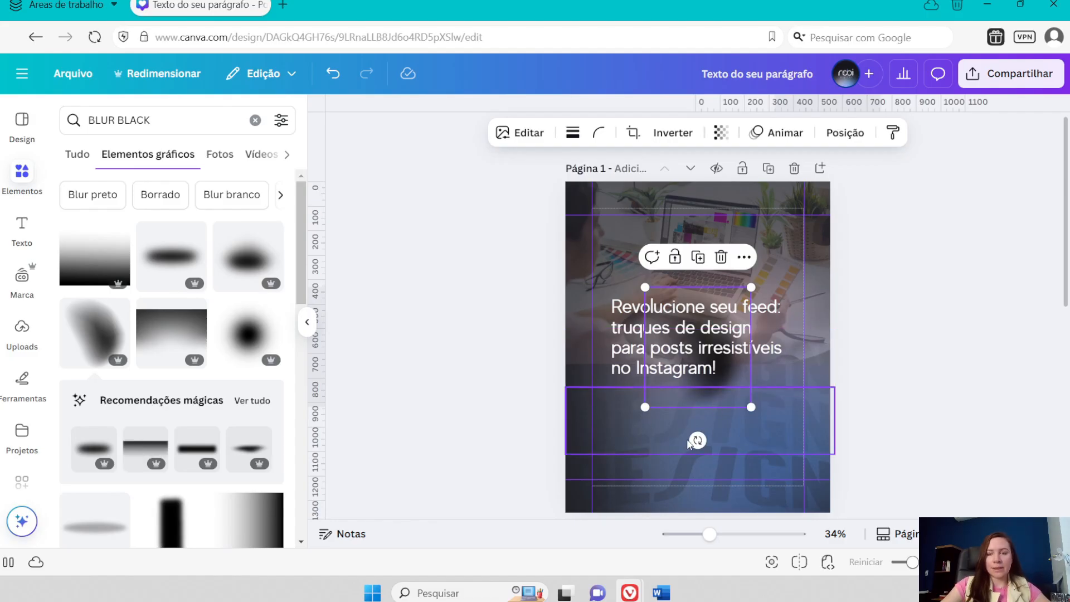
drag(696, 440, 570, 386)
click(721, 245)
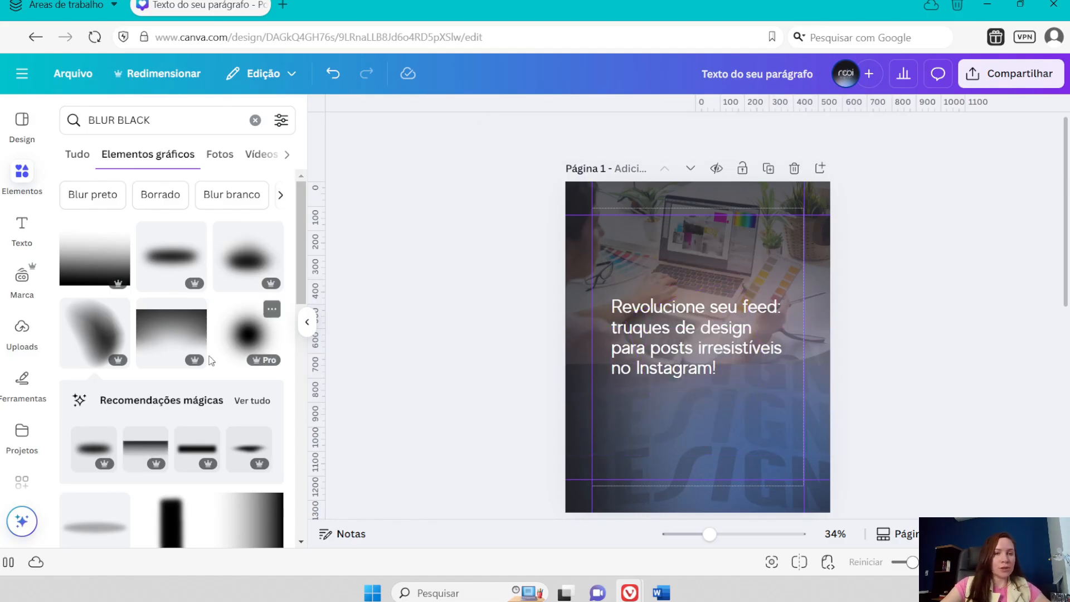
- Add the flat oval black blur, enlarge it well beyond the page width, and centre it over the laptop photo's lower edge
click(171, 257)
drag(753, 372, 937, 461)
drag(791, 386, 756, 361)
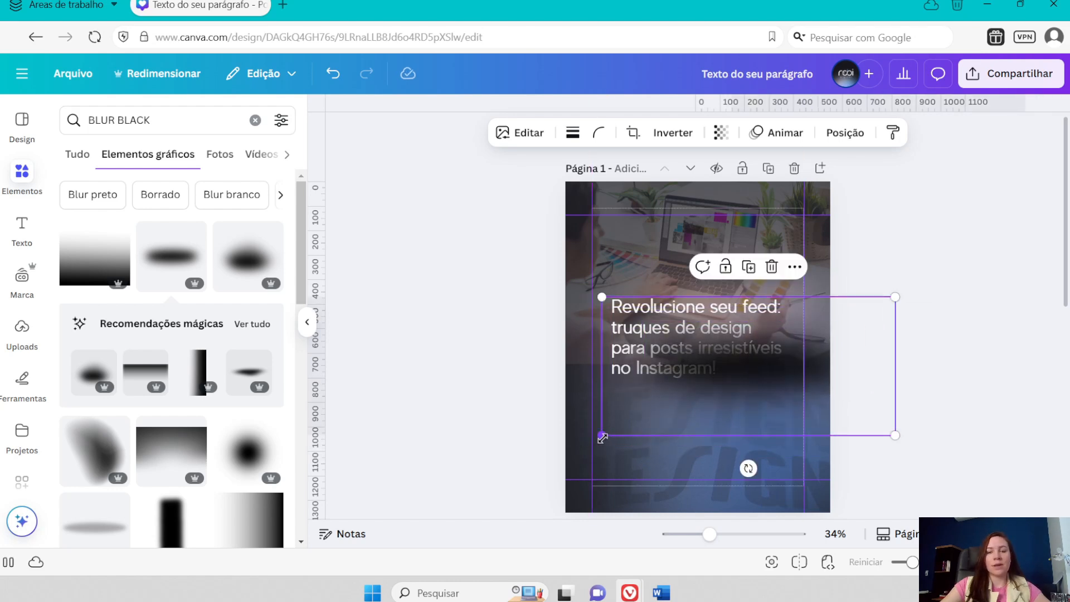
drag(602, 438, 410, 522)
drag(685, 425, 718, 385)
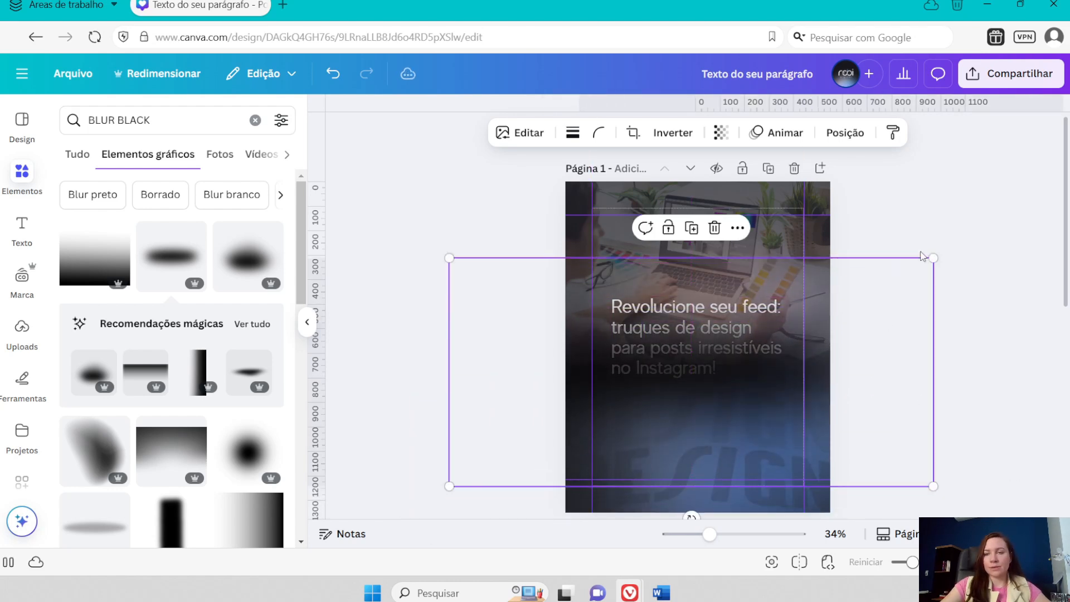
drag(933, 258, 988, 231)
drag(874, 296, 871, 313)
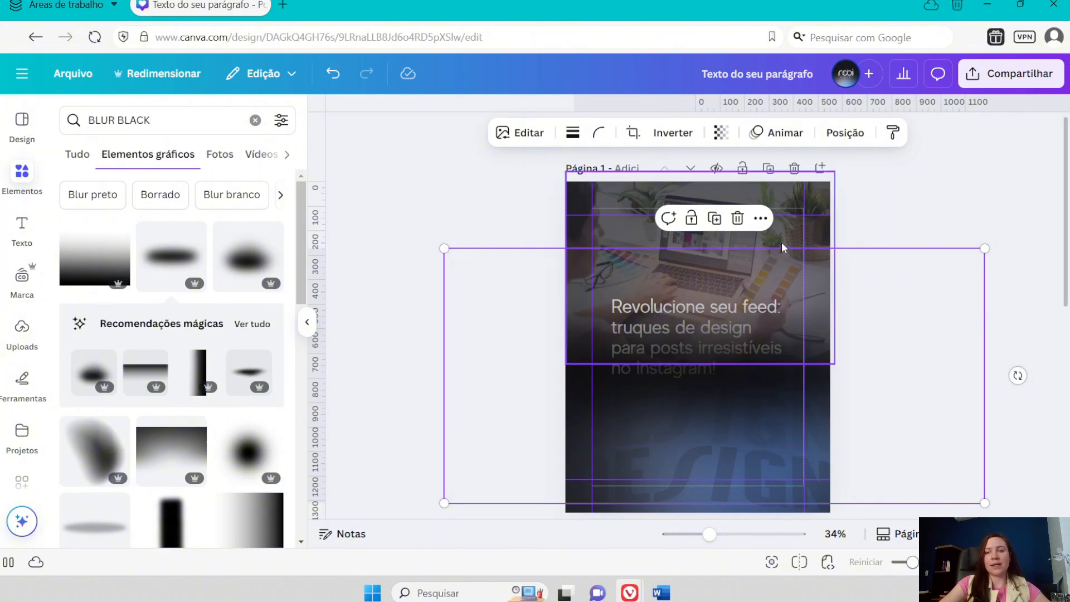
- Bring the headline in front of the black blur and fine-tune their positions, shifting the blur slightly up and the headline slightly down
click(845, 133)
drag(216, 282, 216, 237)
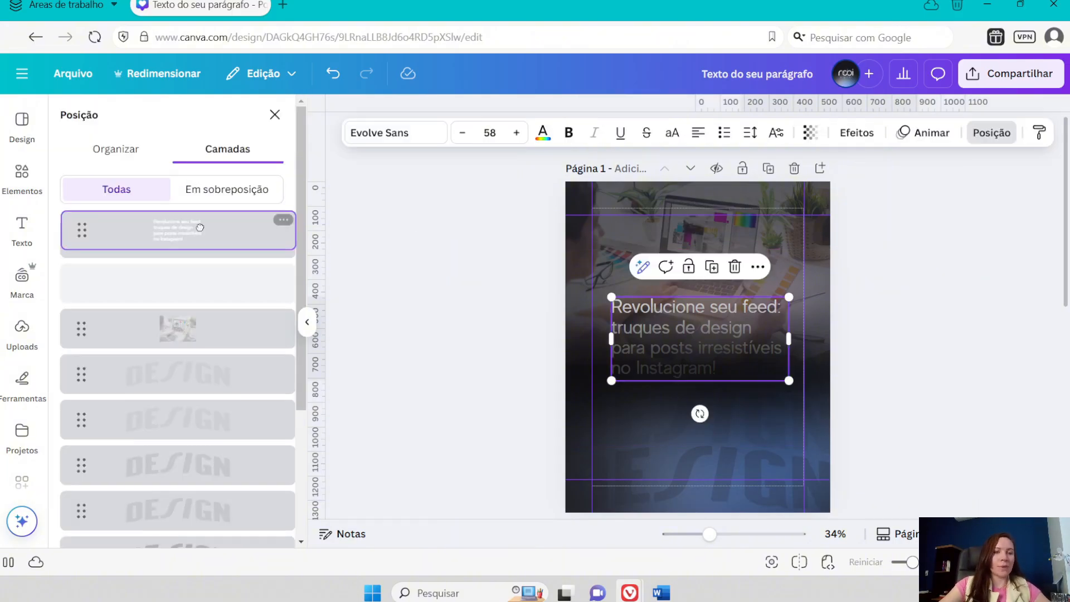
click(804, 388)
drag(823, 408, 824, 392)
click(958, 304)
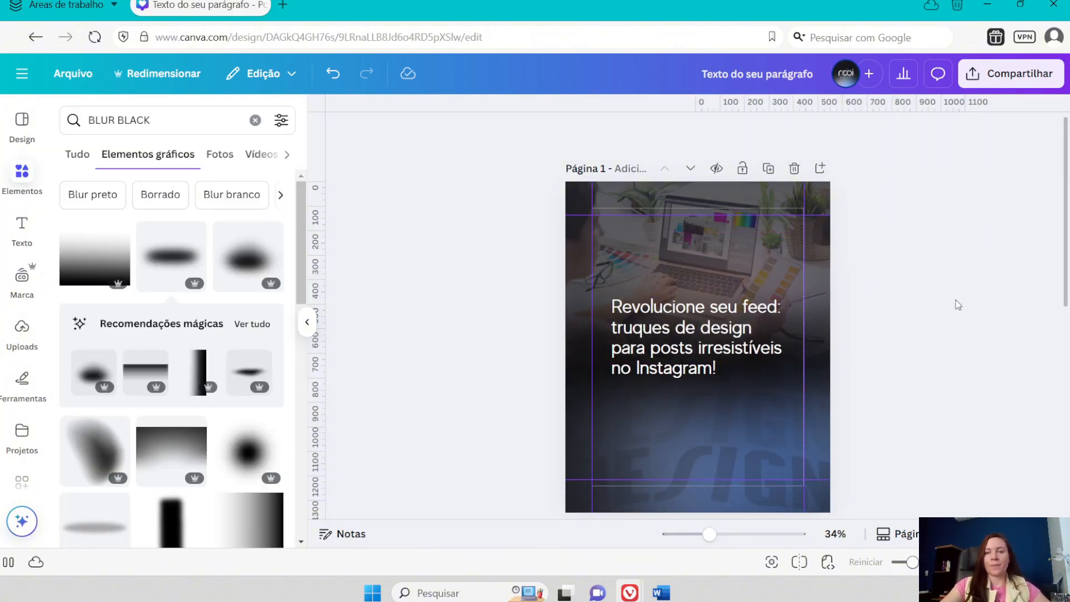
drag(724, 324, 724, 331)
click(914, 324)
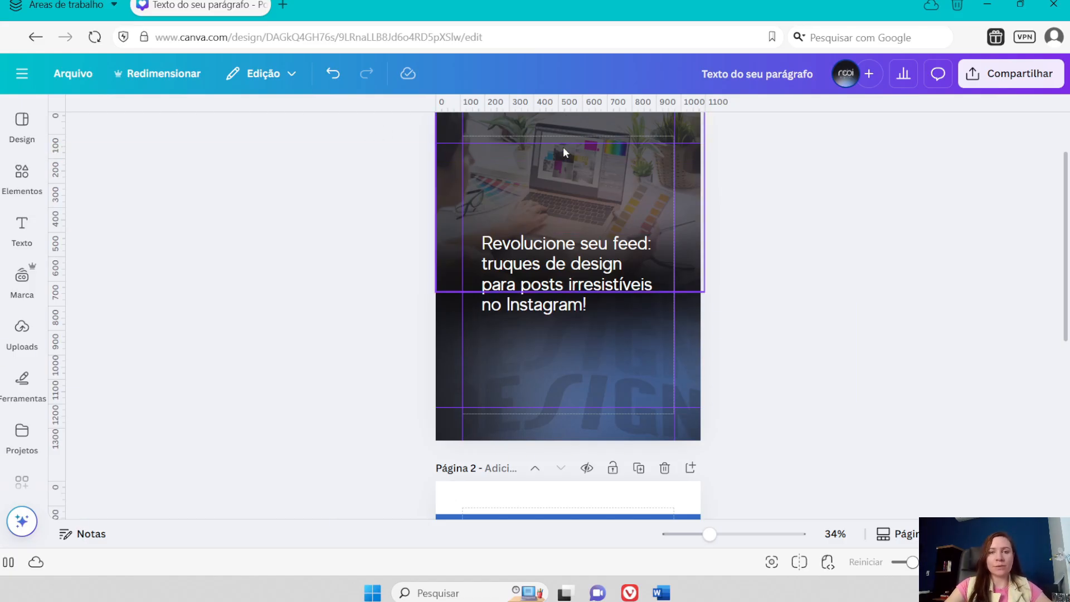
- Lock the design's guides against accidental movement
click(72, 74)
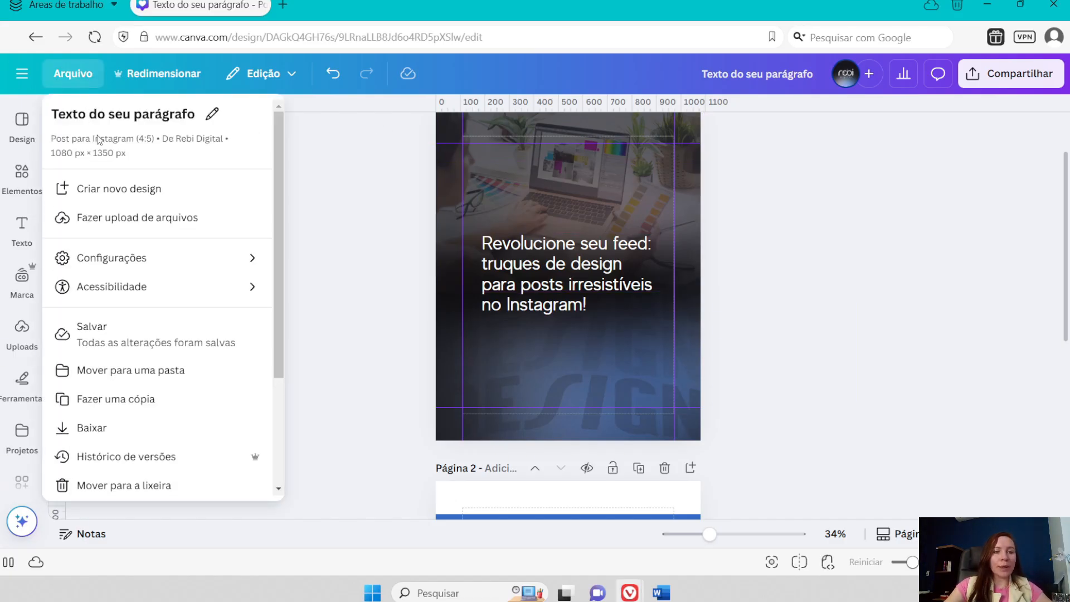
mouse_move(114, 262)
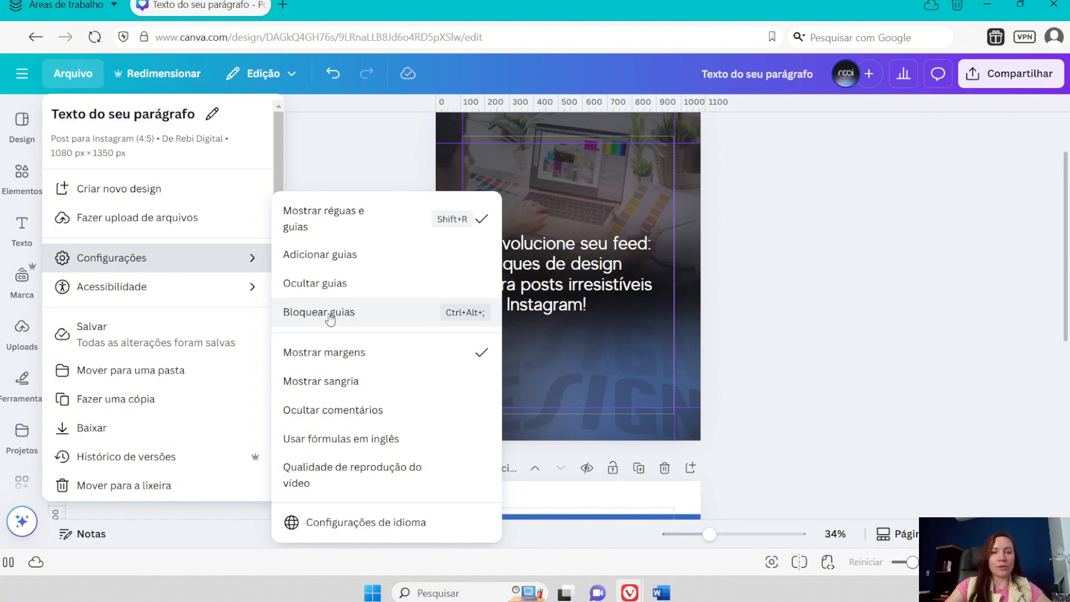
click(403, 316)
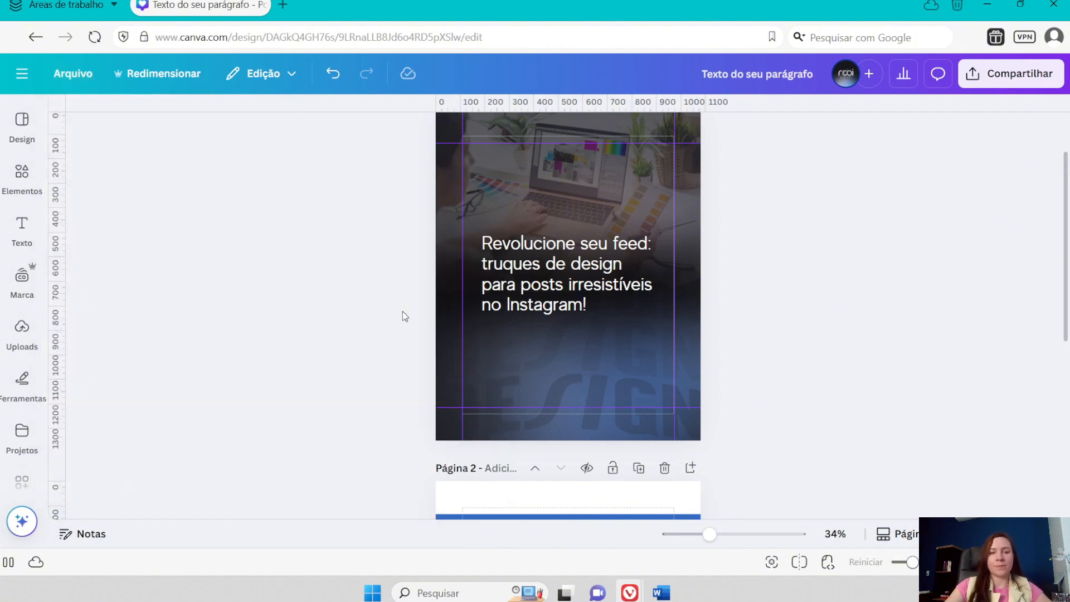